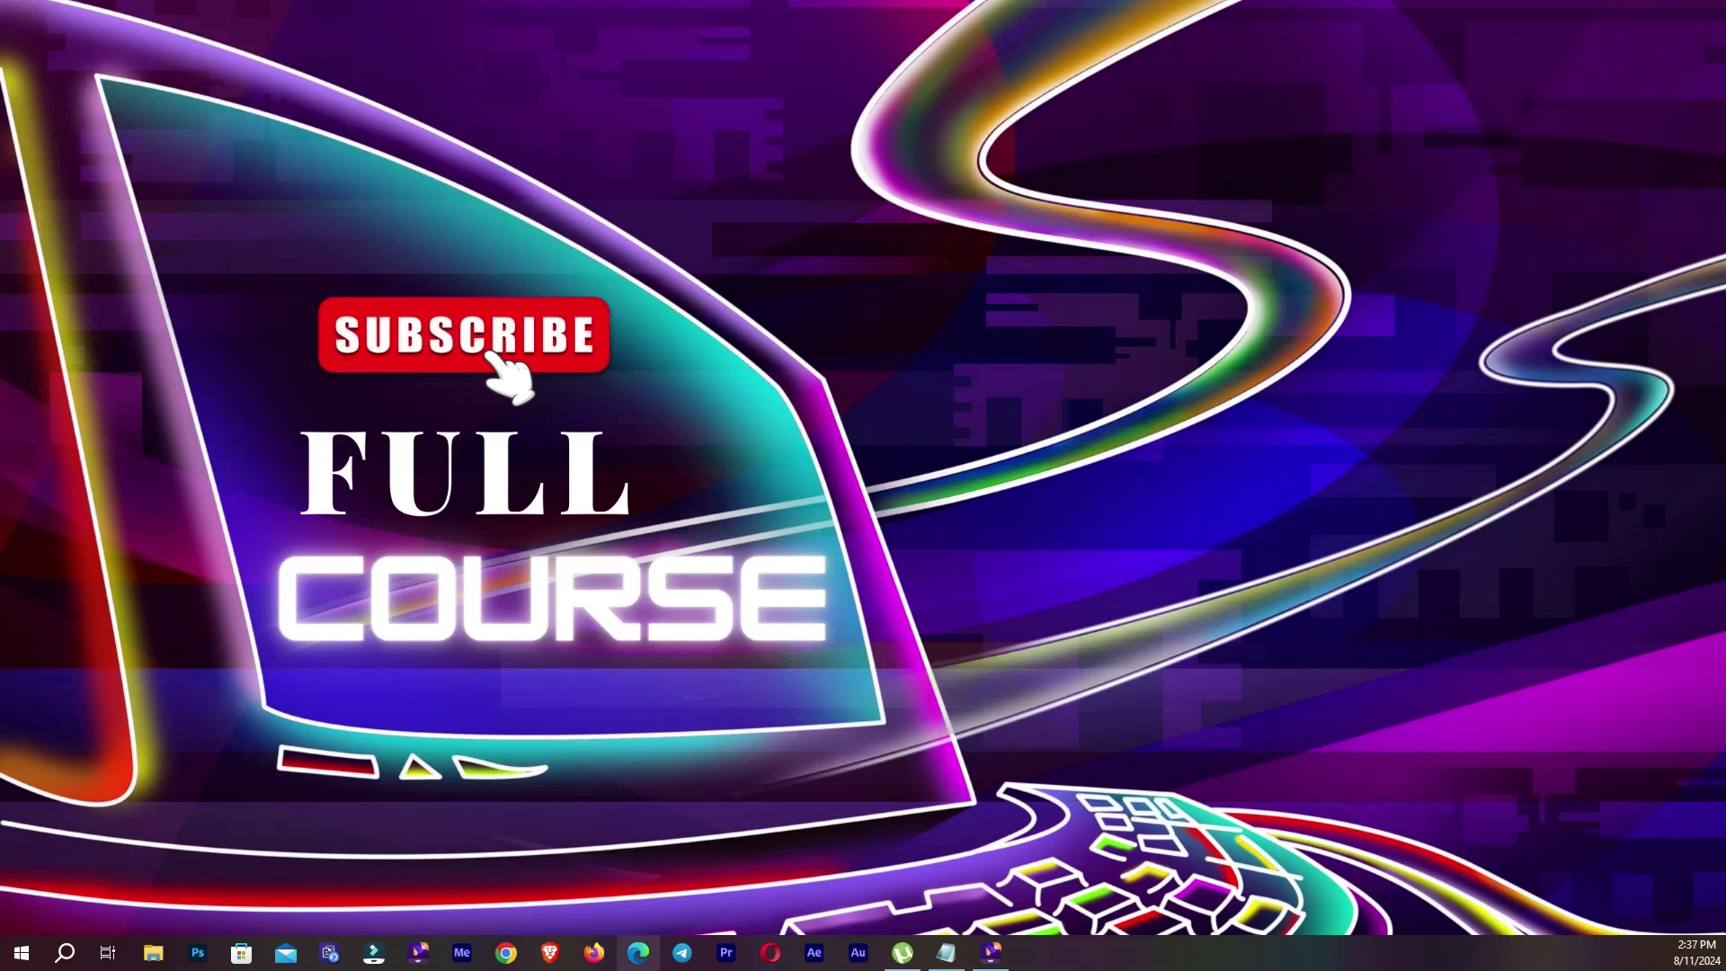
Step: Switch to Microsoft Edge, search for Google Chrome, and download the ChromeSetup.exe installer from the official Chrome page
left_click(638, 952)
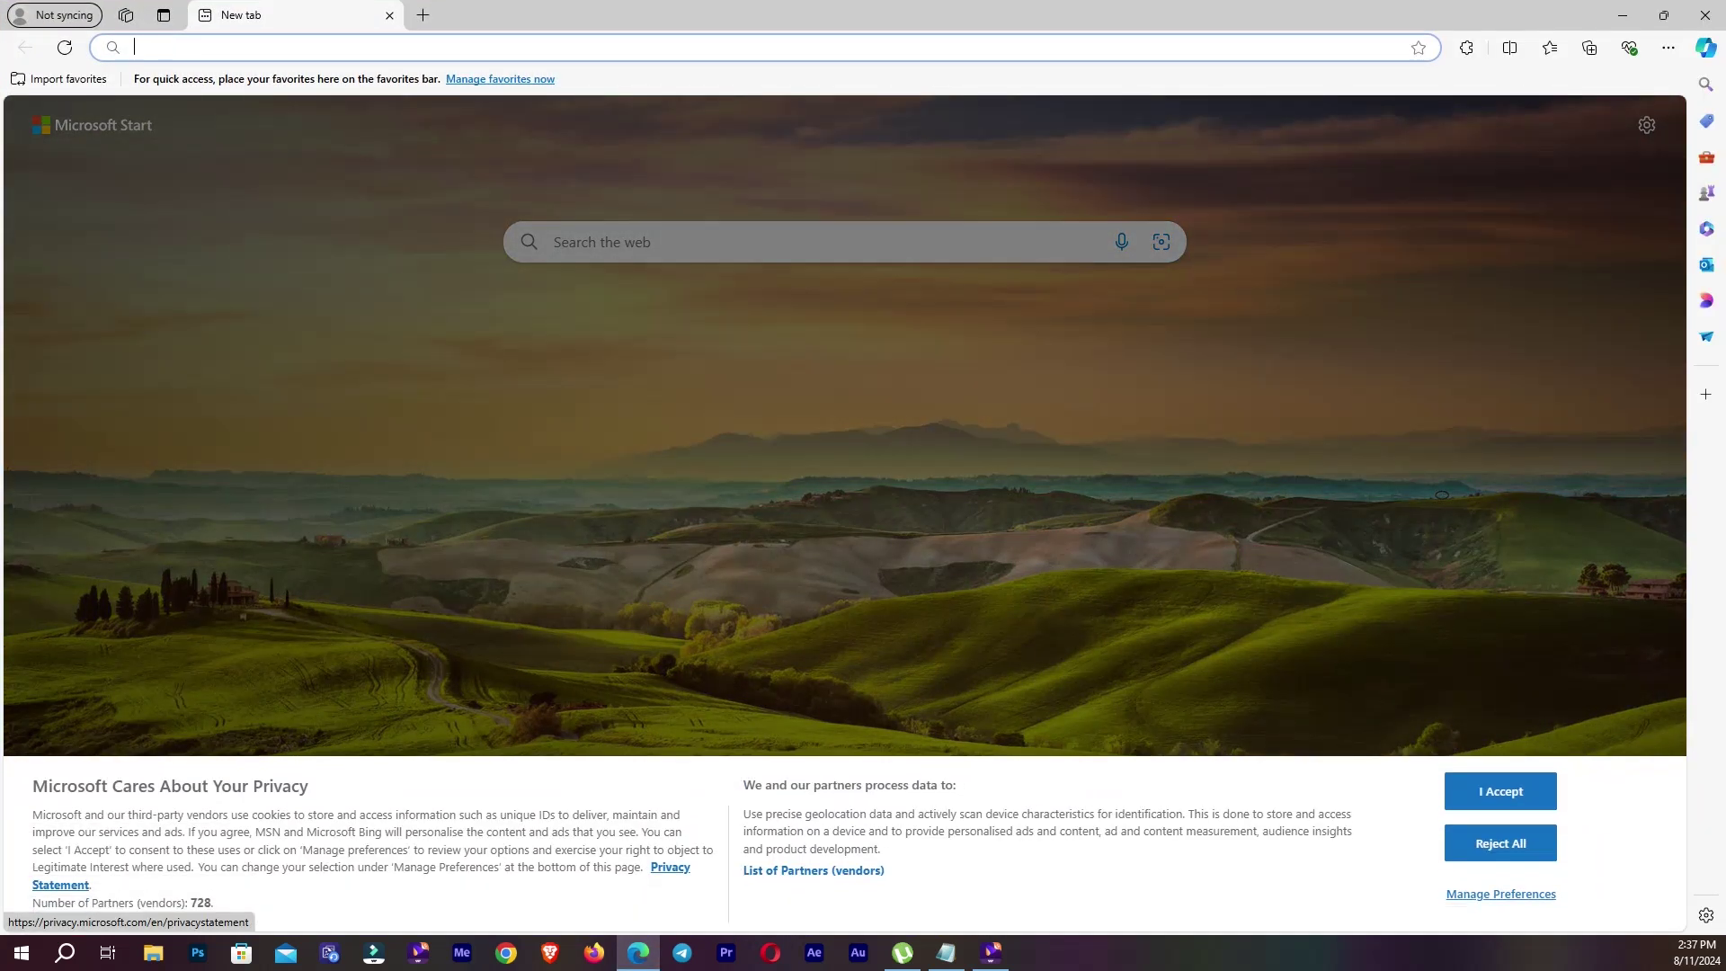
type("google")
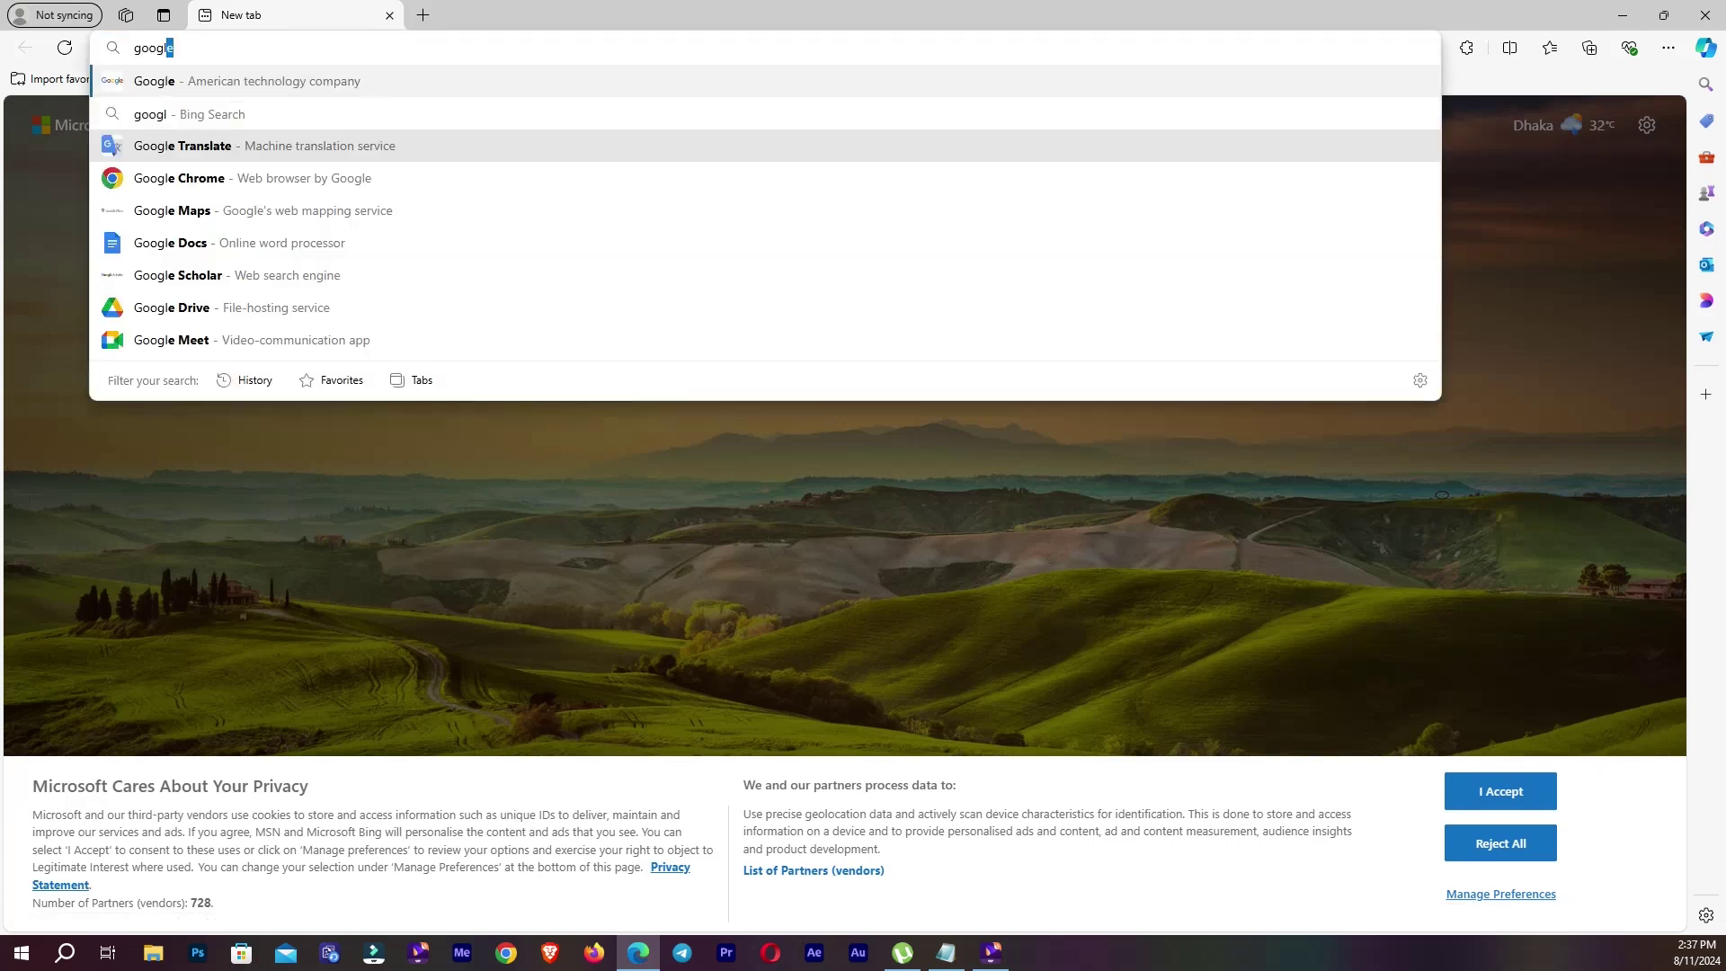
left_click(178, 146)
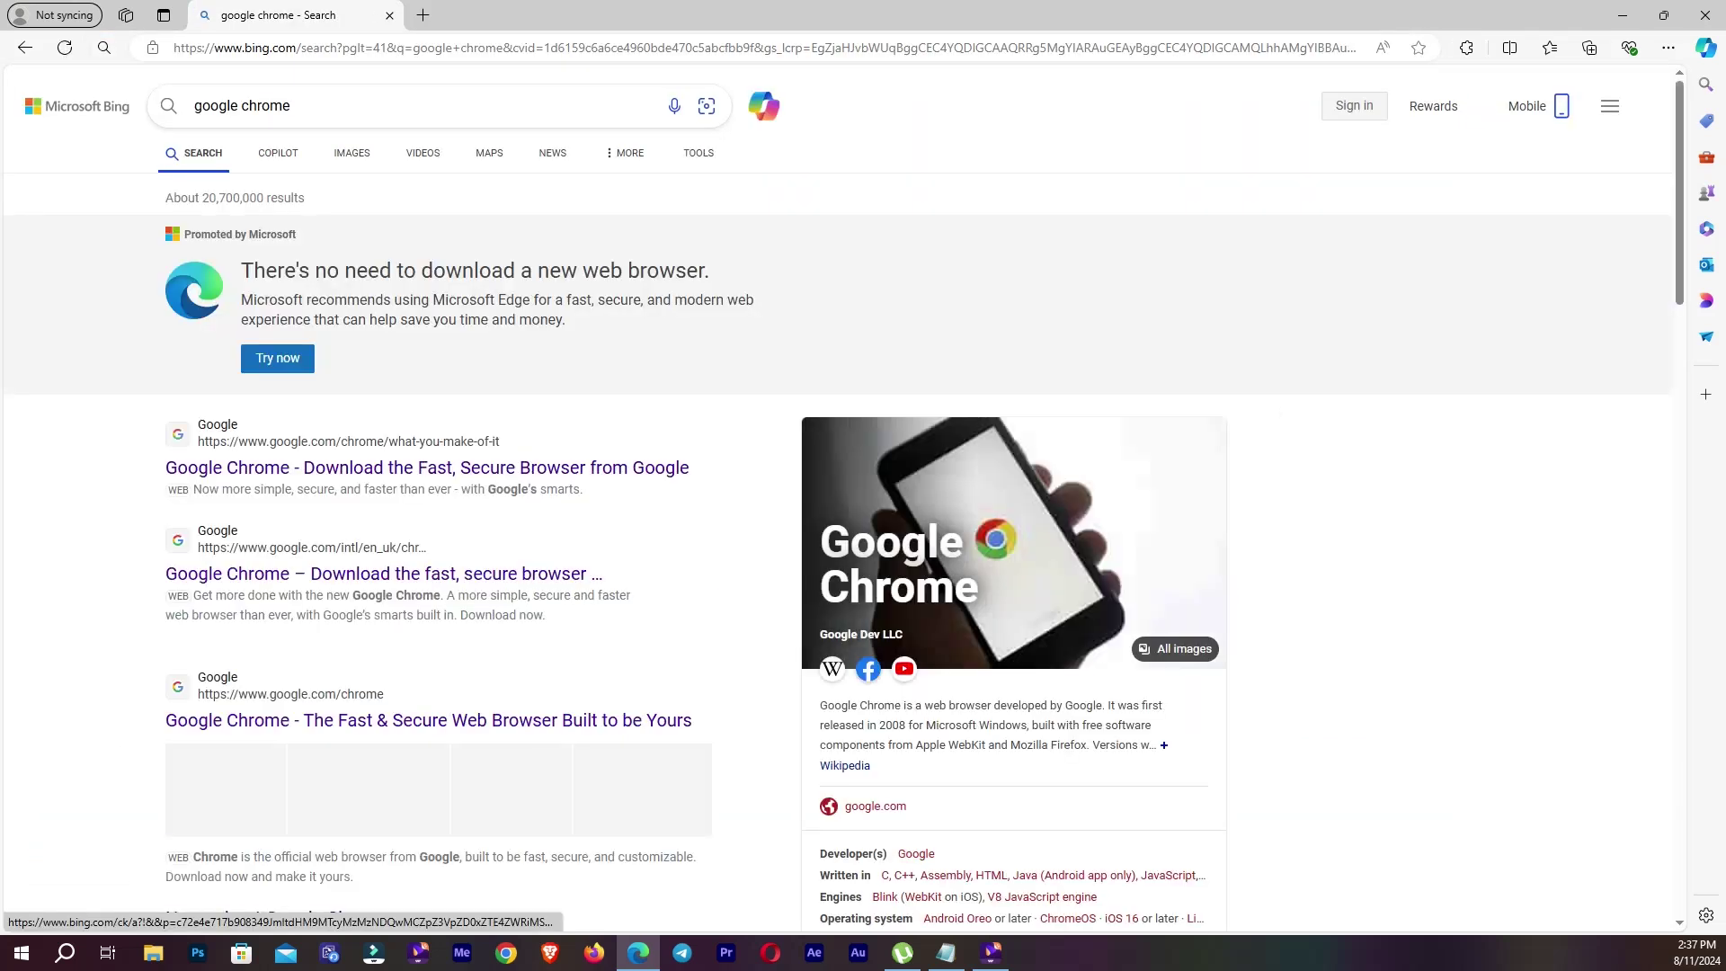
left_click(427, 468)
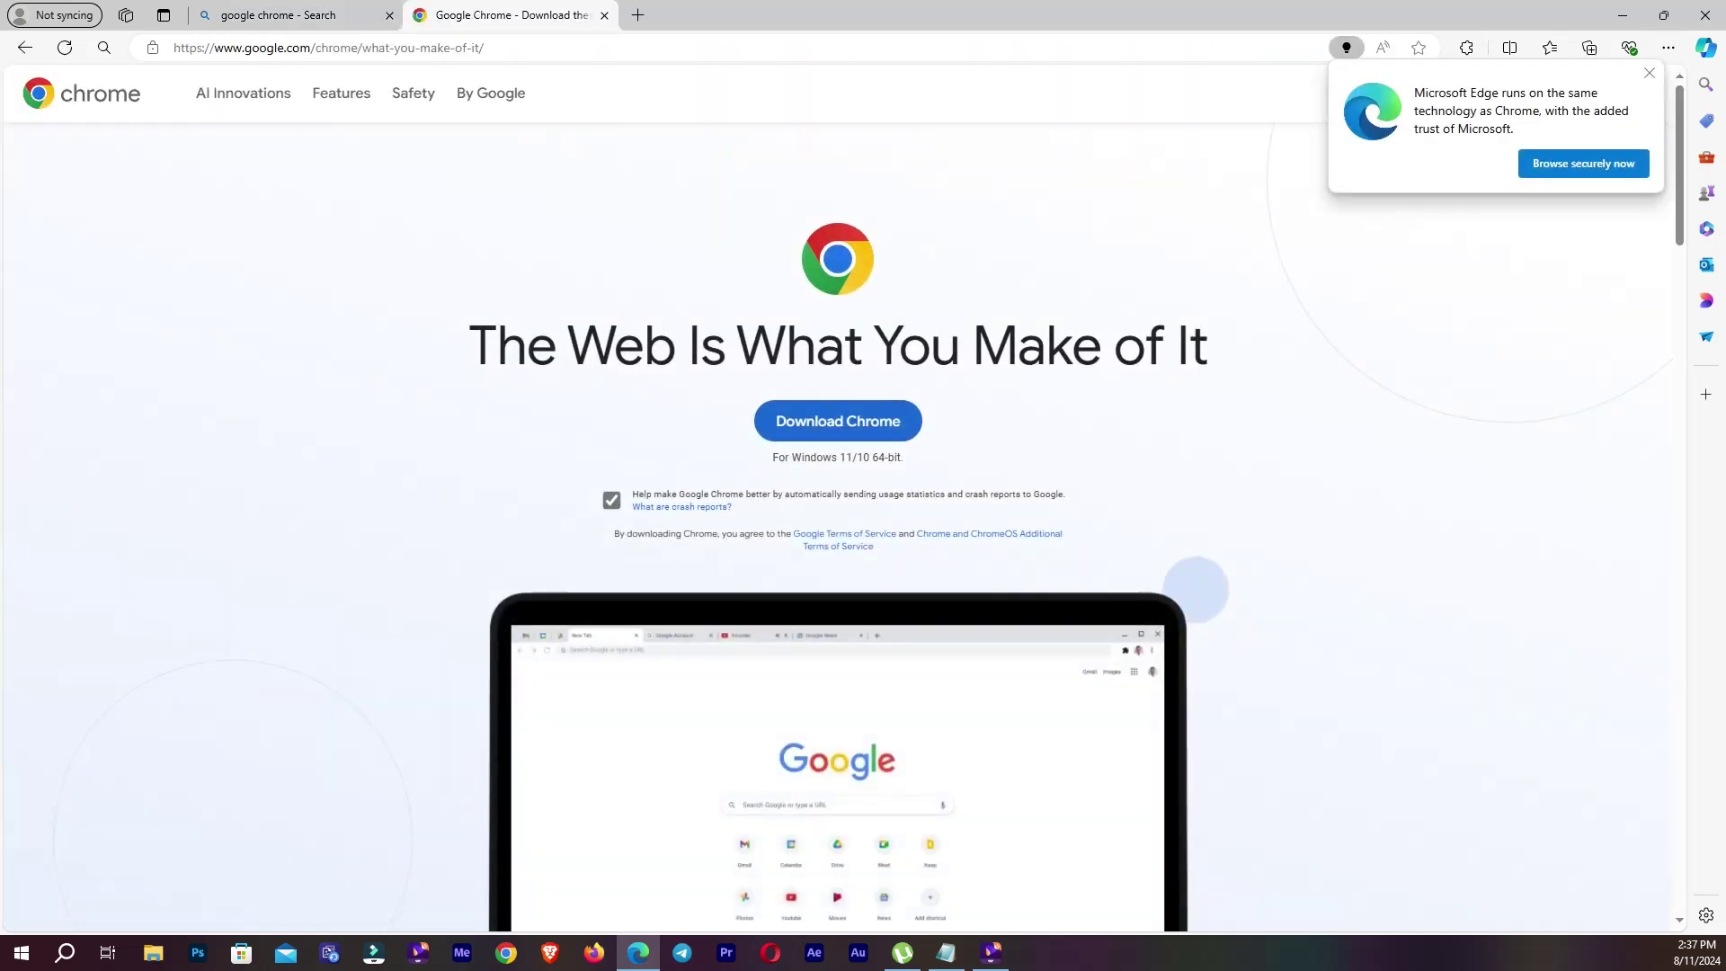
left_click(836, 421)
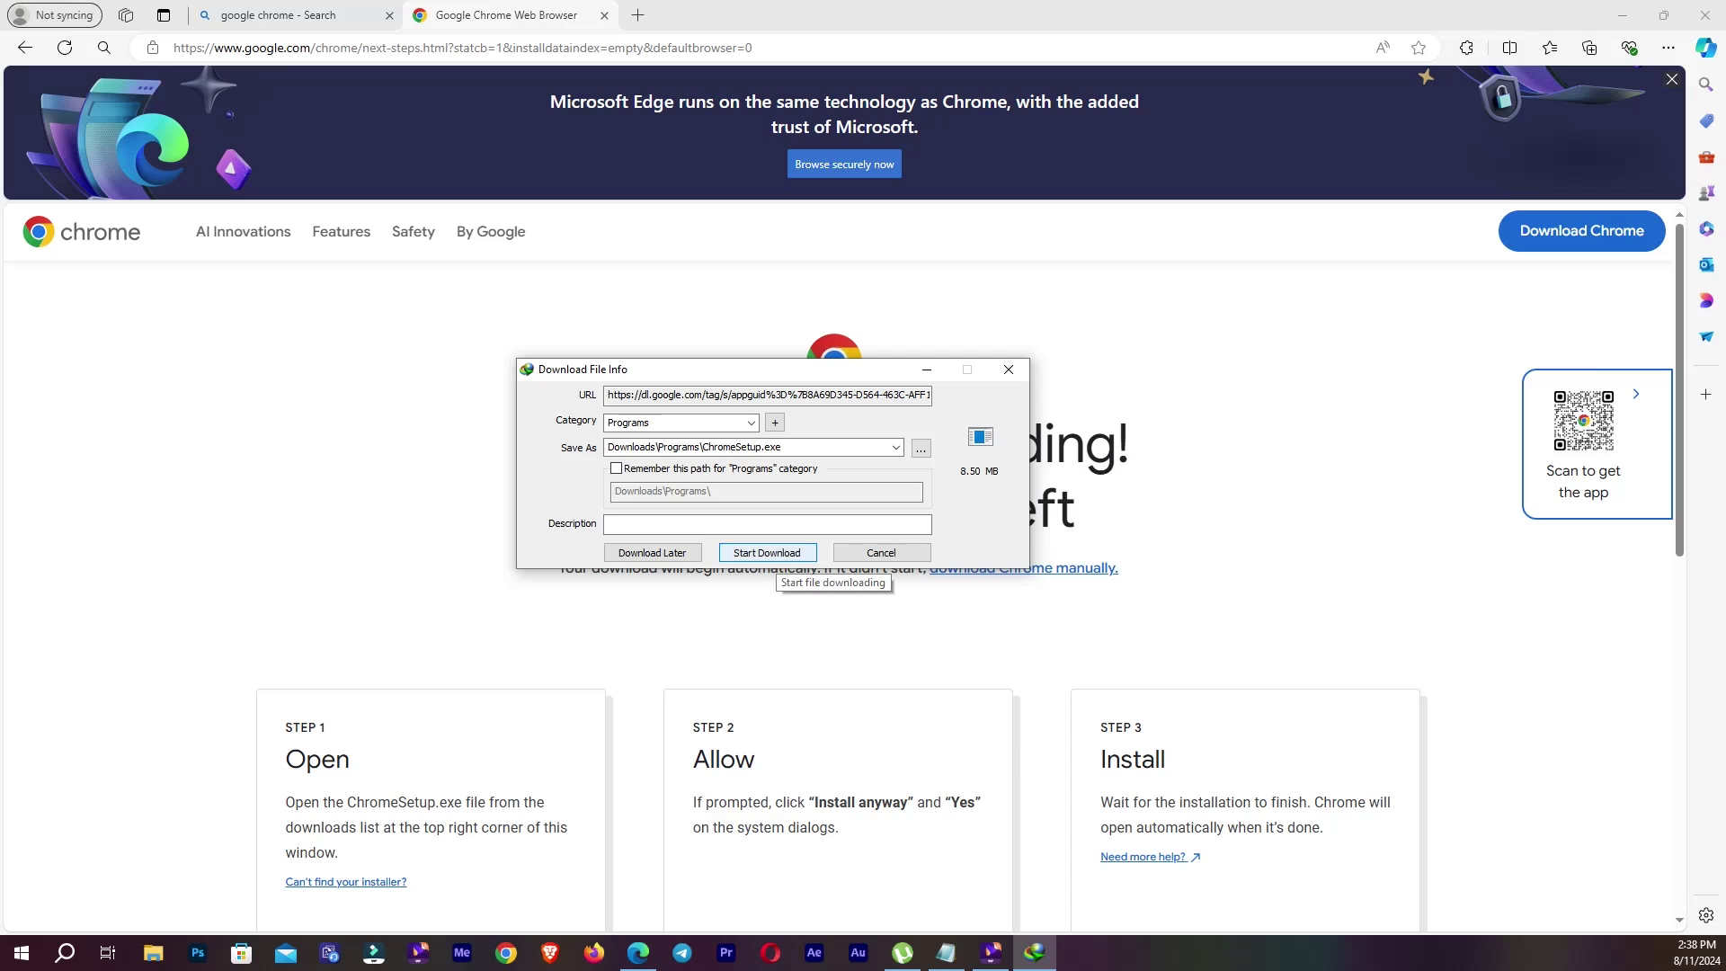
left_click(774, 554)
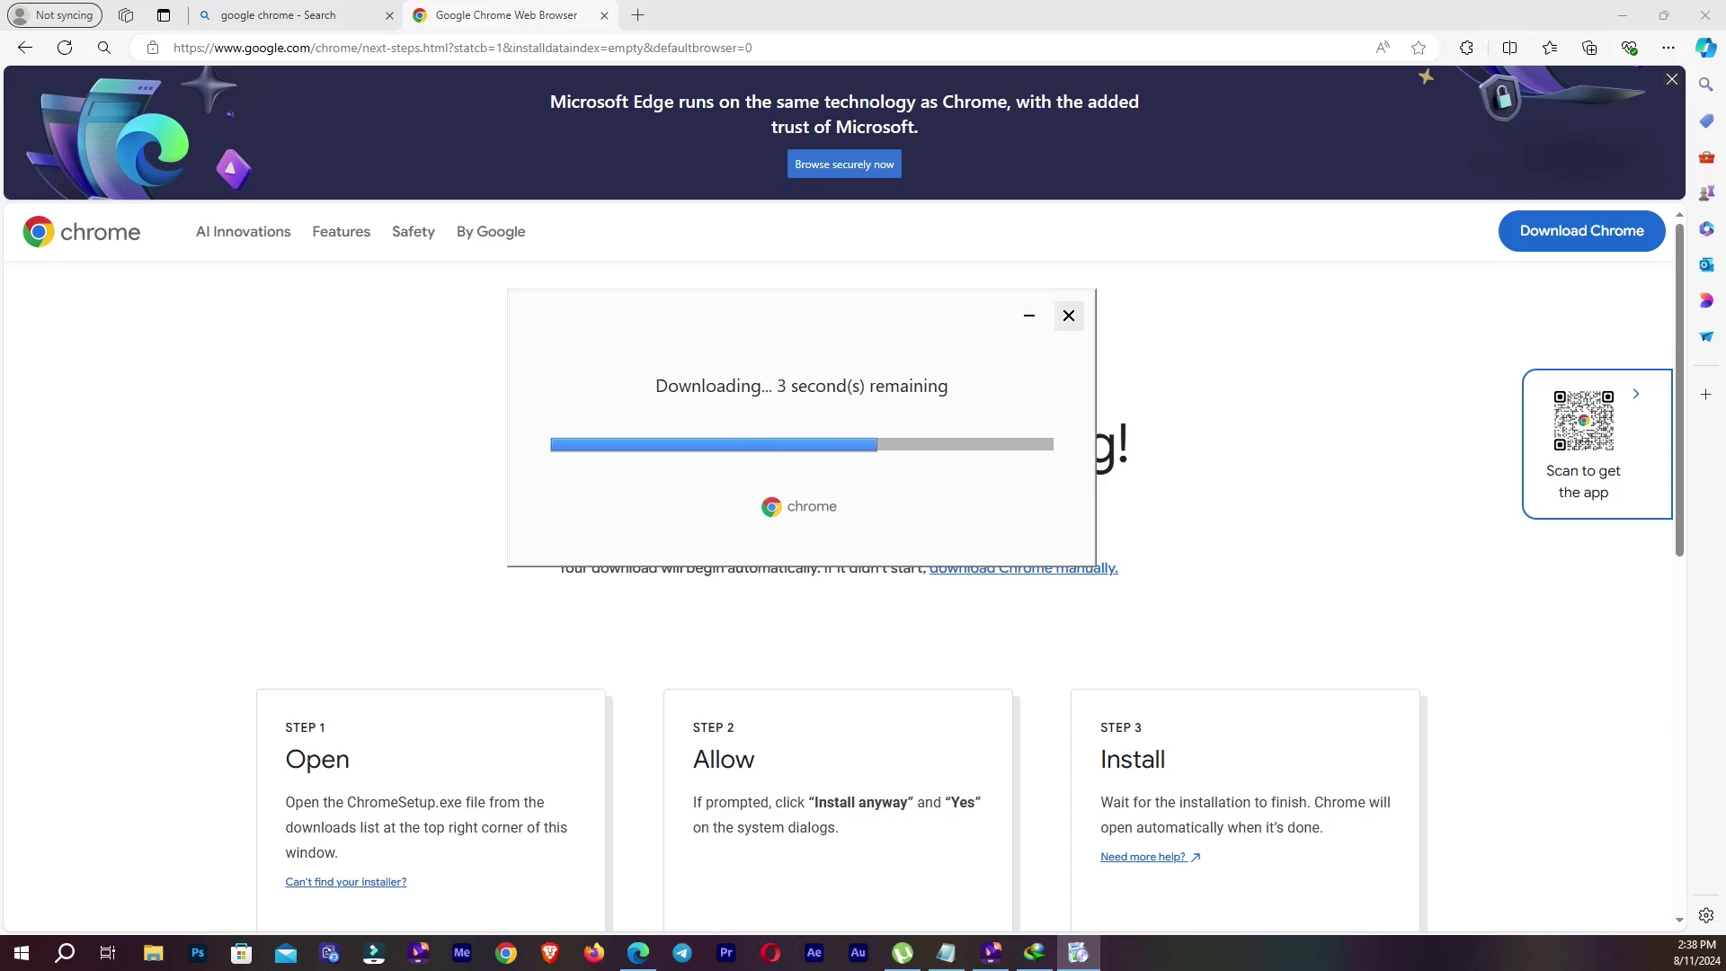
Step: Cancel the running Chrome installer and close the Edge browser window
left_click(1069, 315)
left_click(794, 459)
left_click(1067, 316)
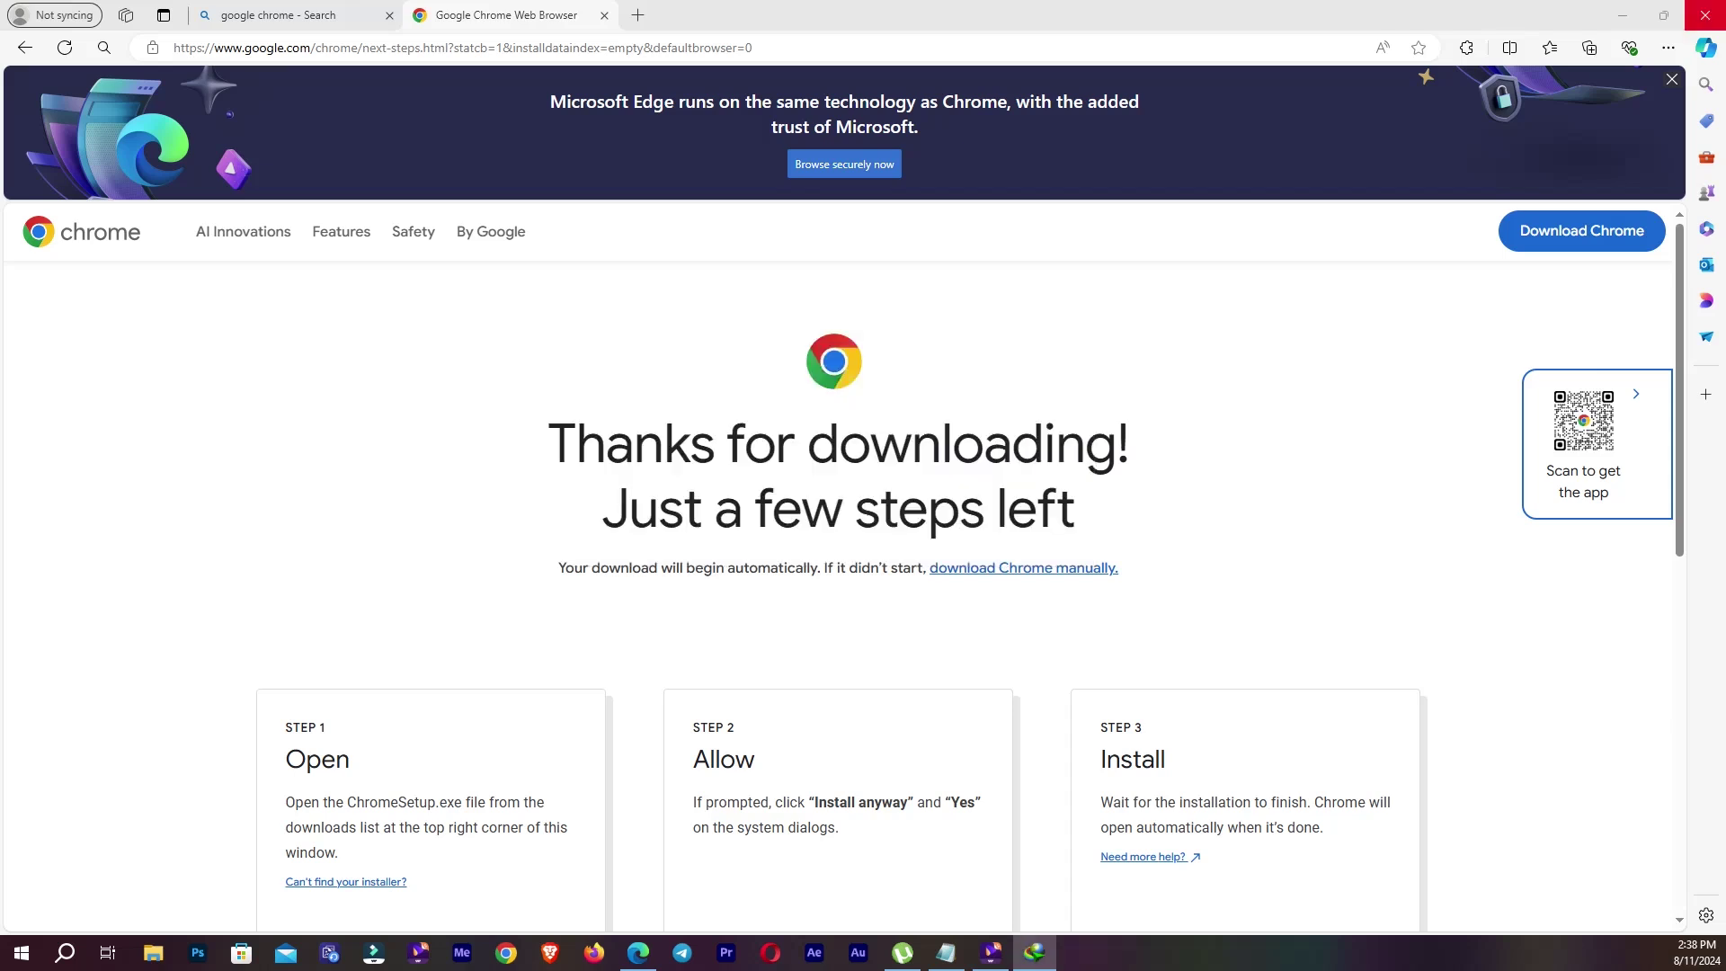
left_click(1706, 15)
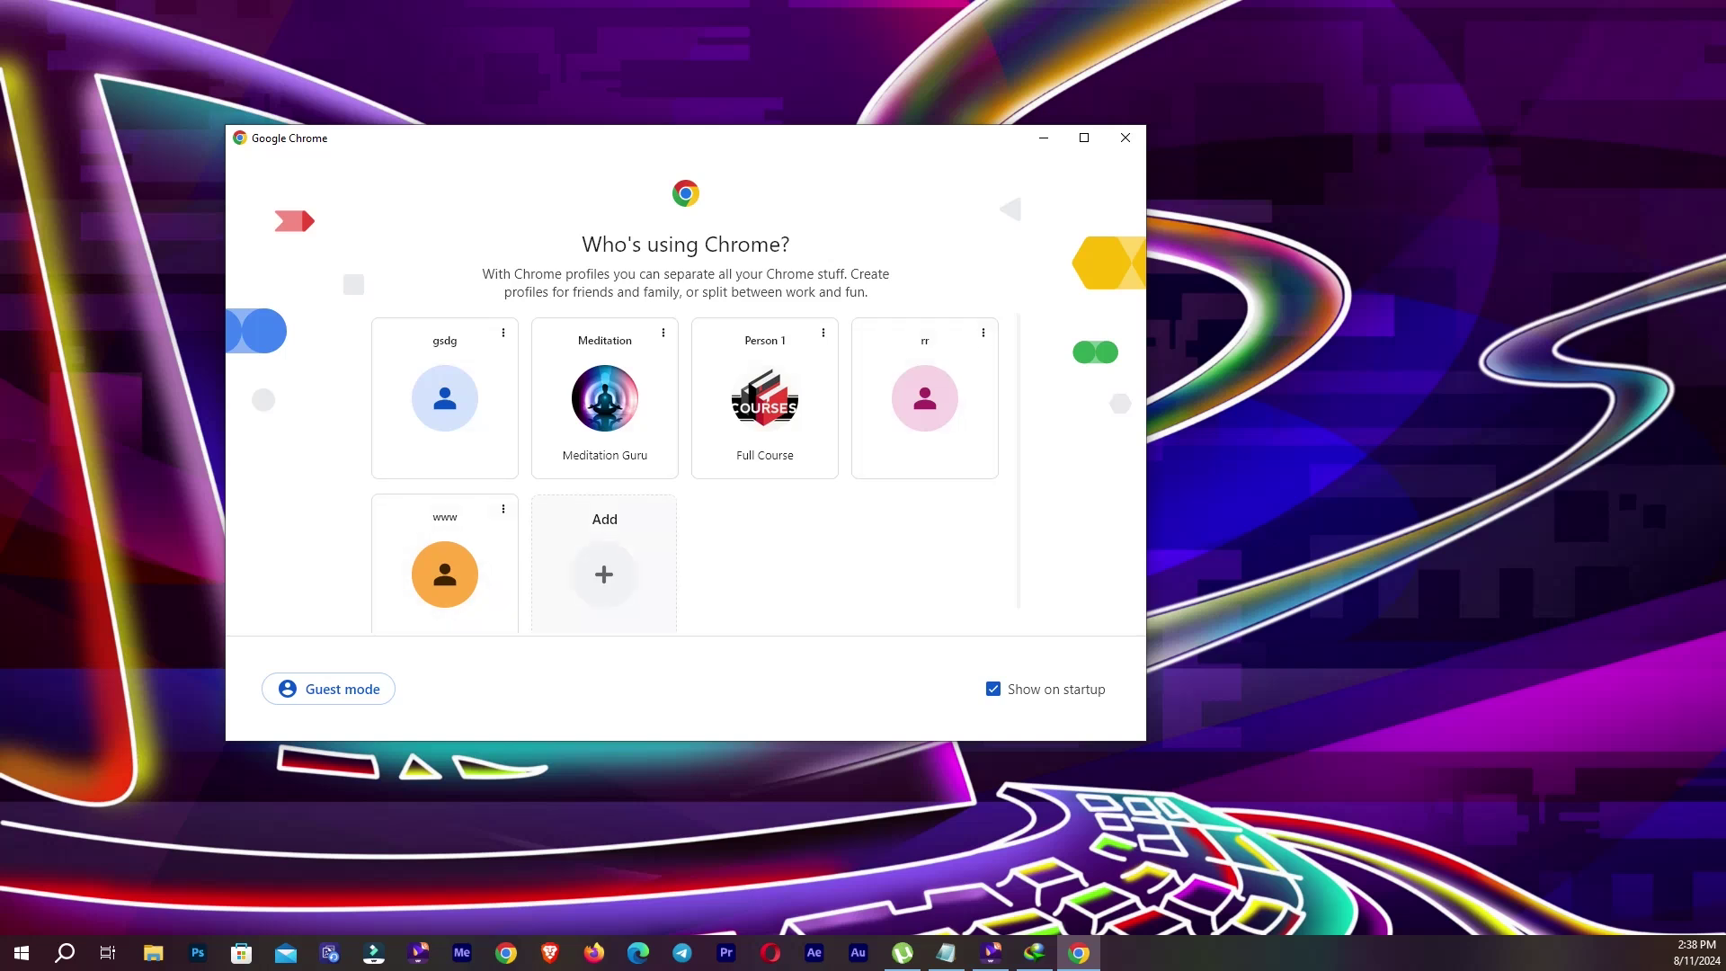
Step: In Google Chrome, look at the new-profile setup, return to the profile picker and open the Person 1 profile
left_click(604, 573)
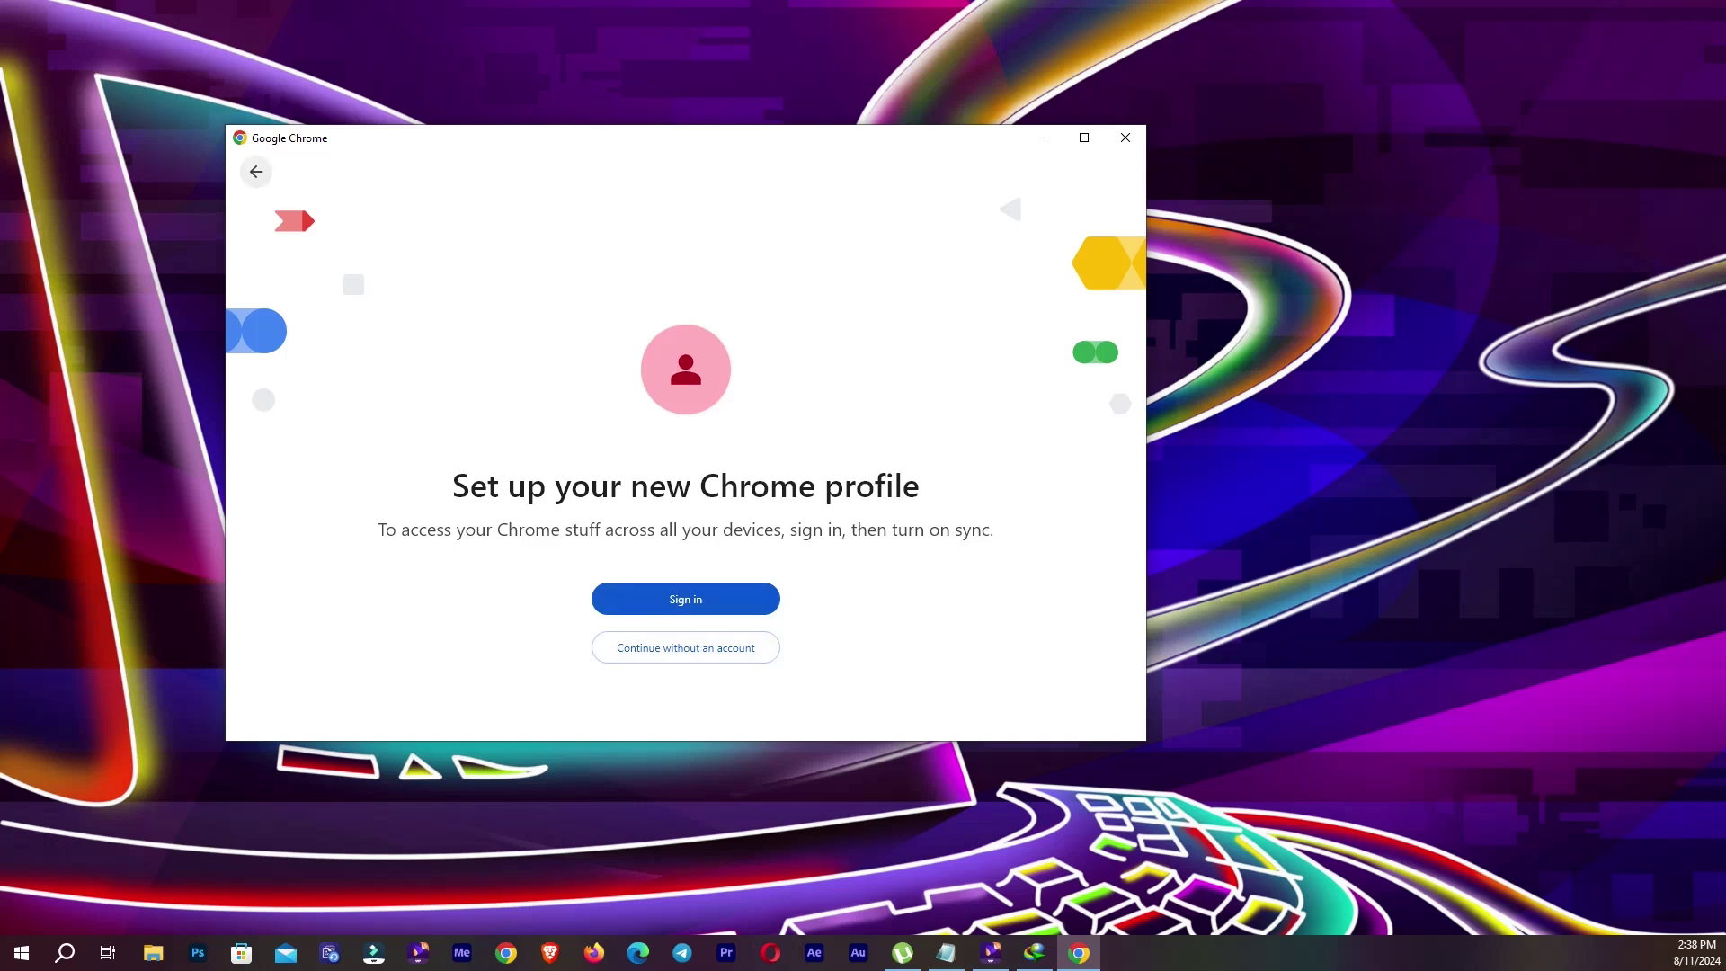
left_click(256, 172)
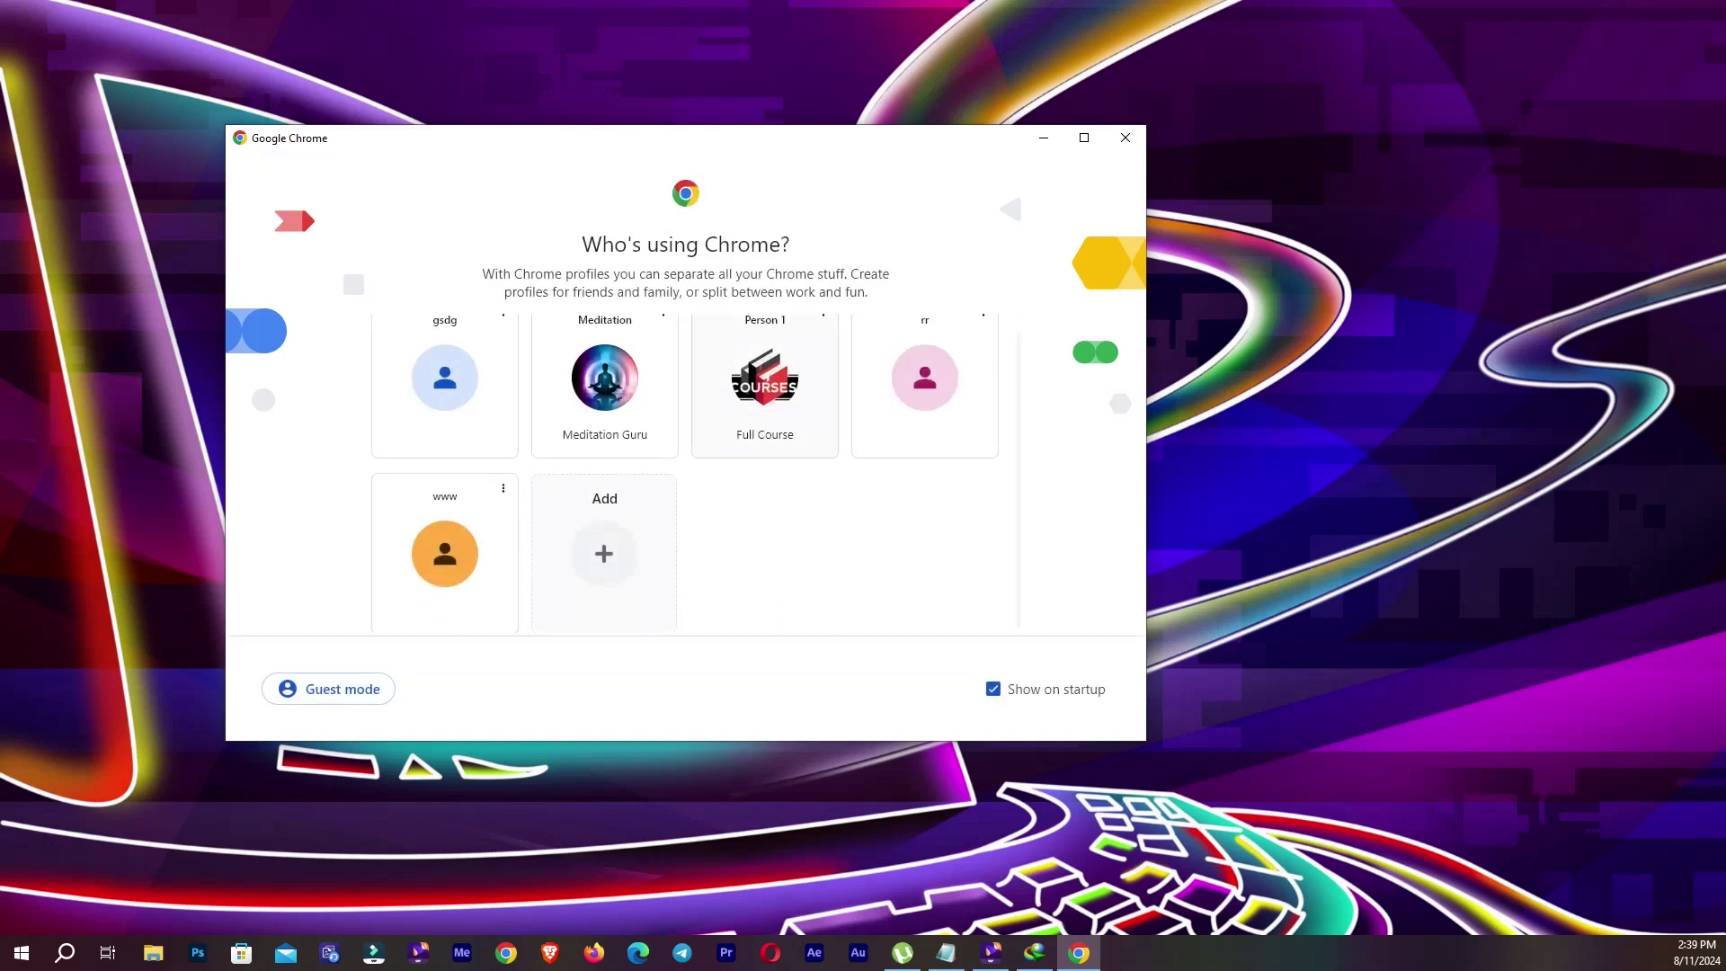
left_click(765, 377)
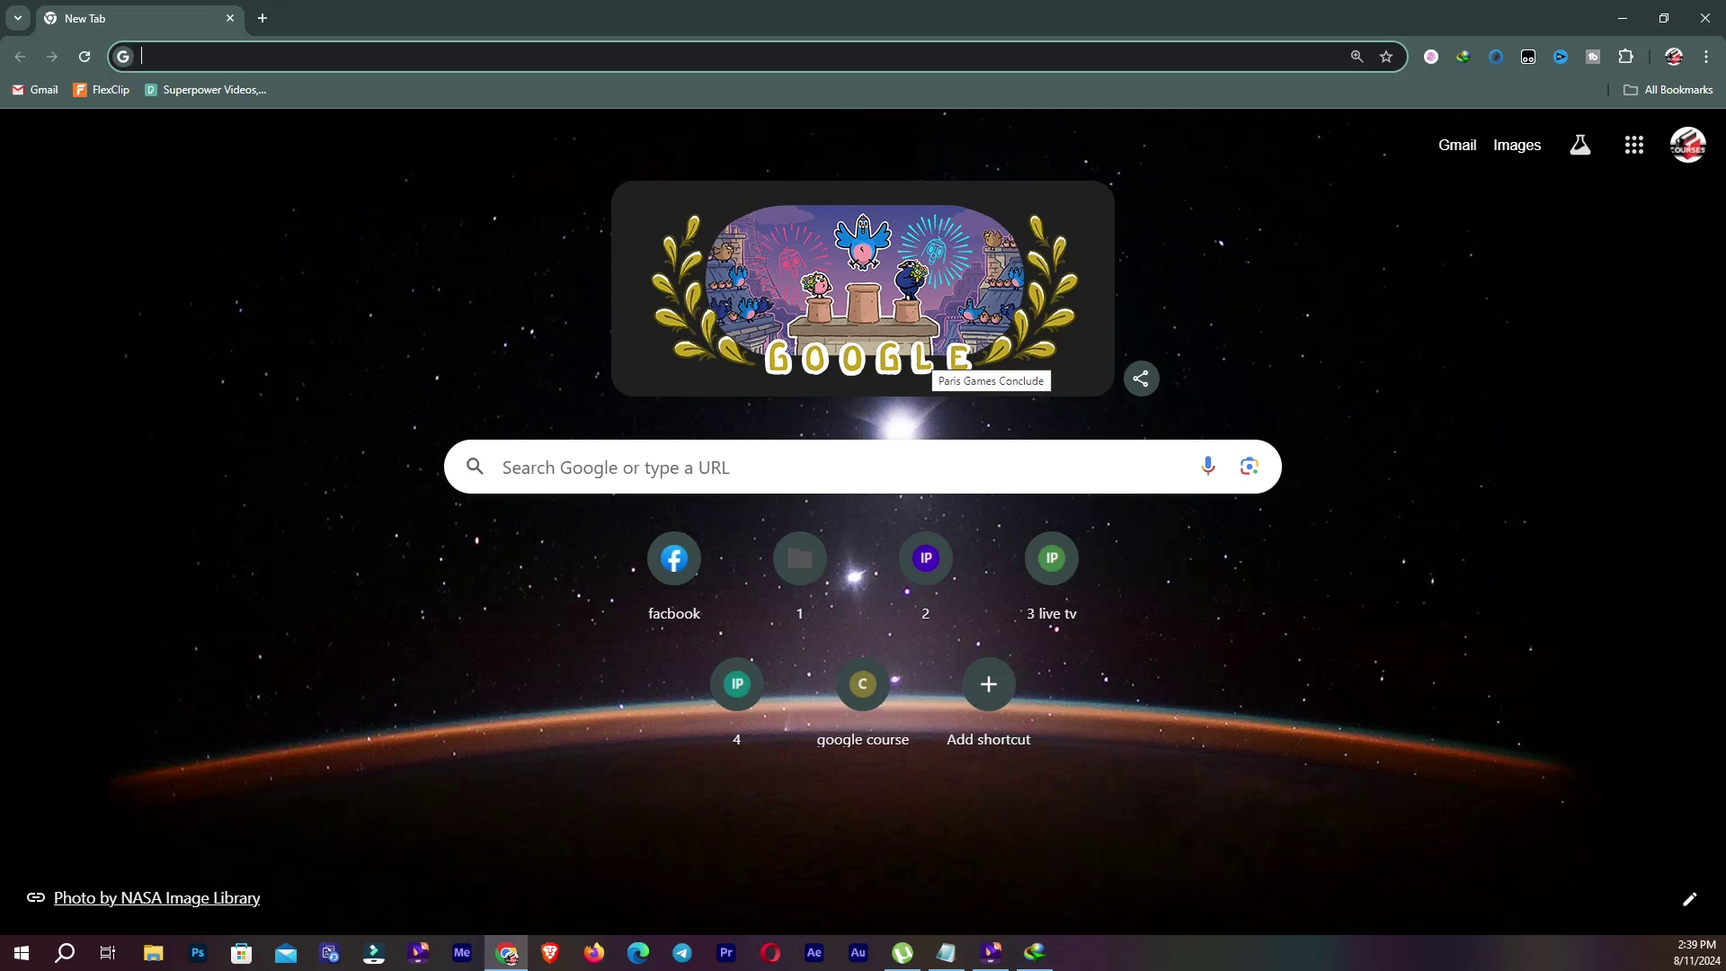
Step: View the Olympics search results behind the Google doodle, and check the doodle's sharing options on the new tab page
left_click(933, 352)
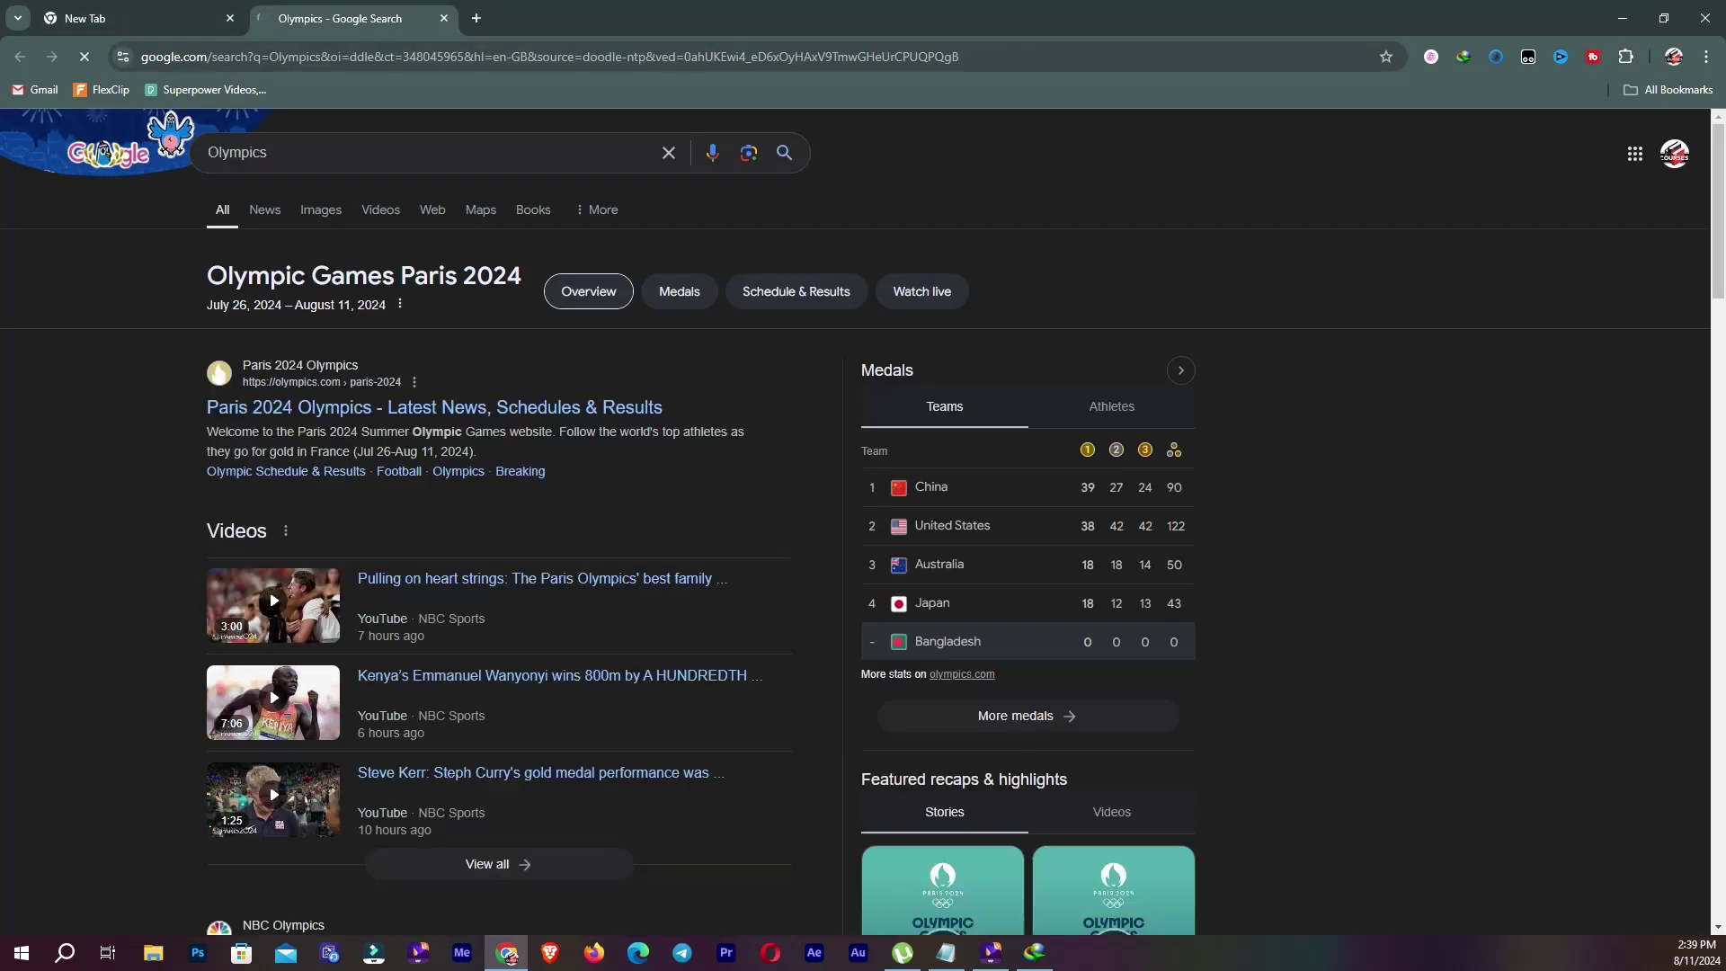
left_click_drag(206, 275, 385, 305)
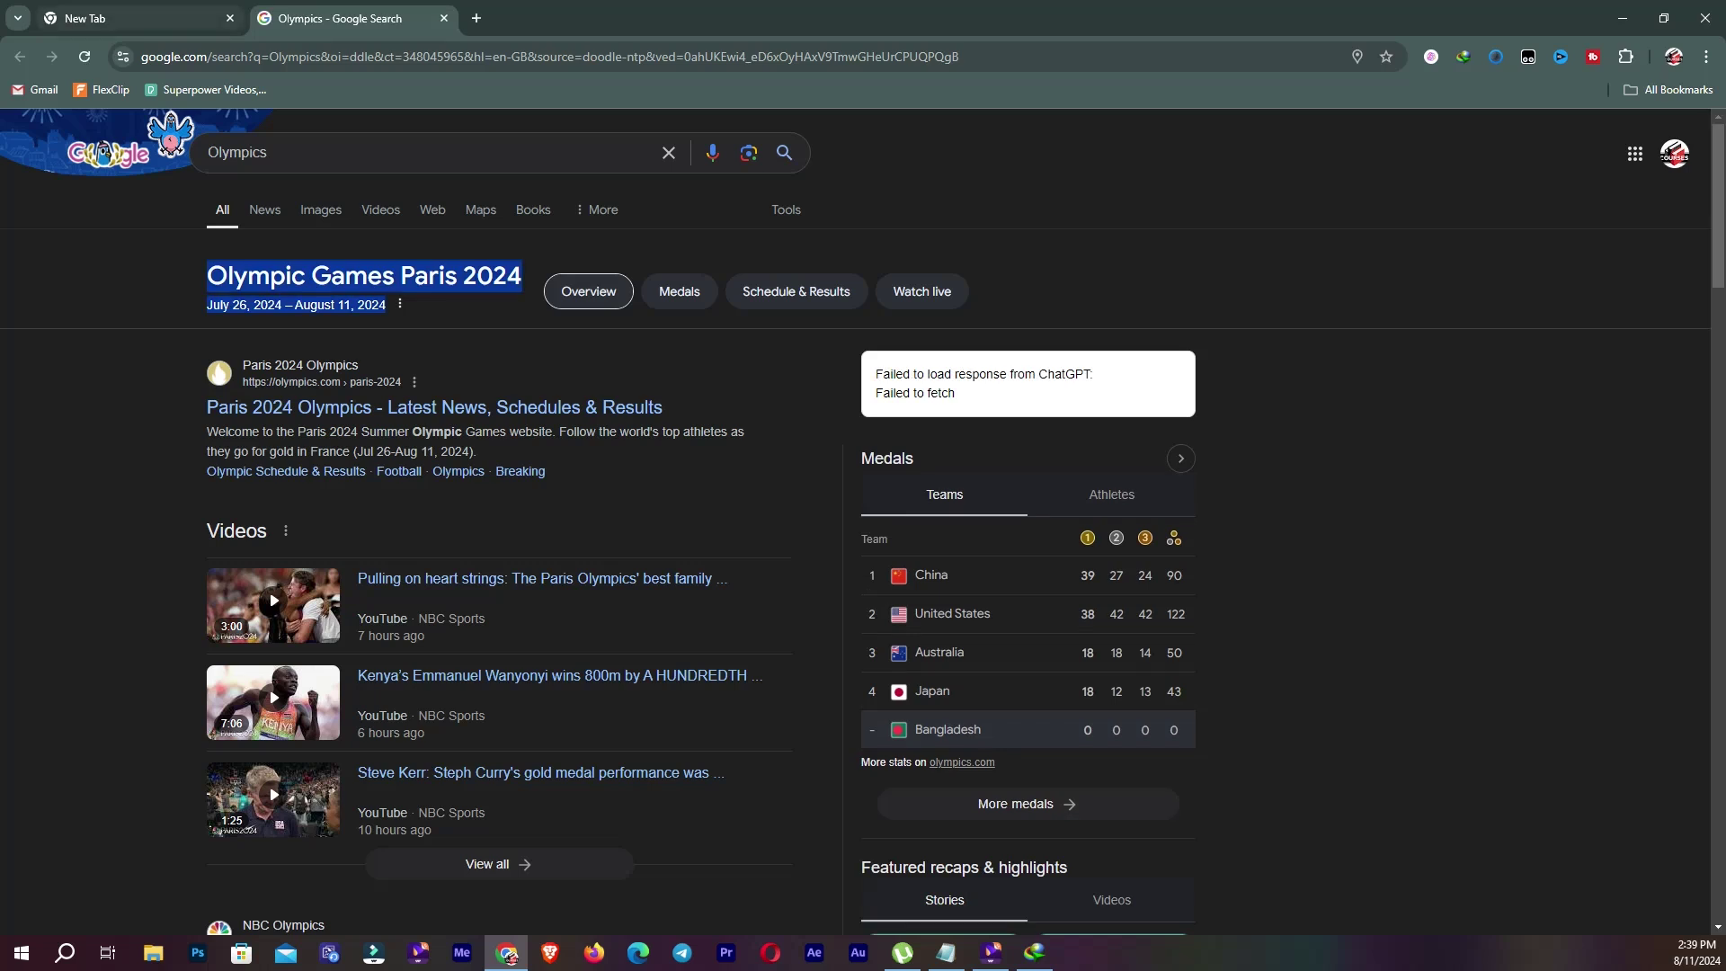
left_click(135, 17)
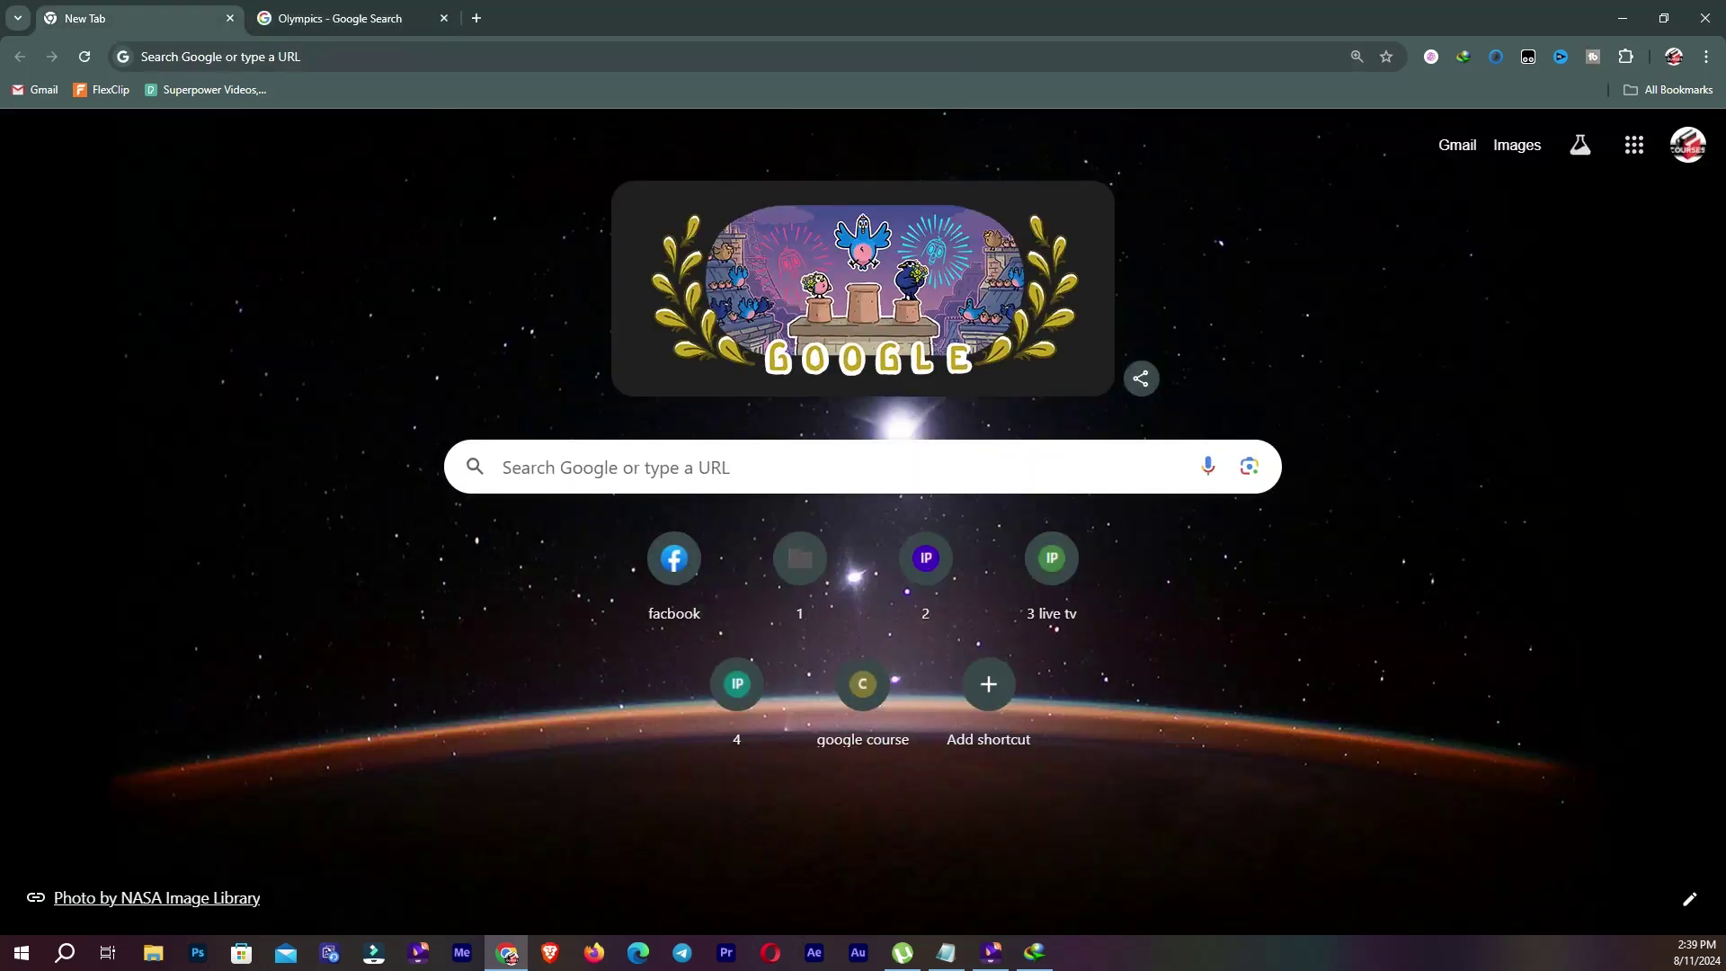
left_click(1141, 379)
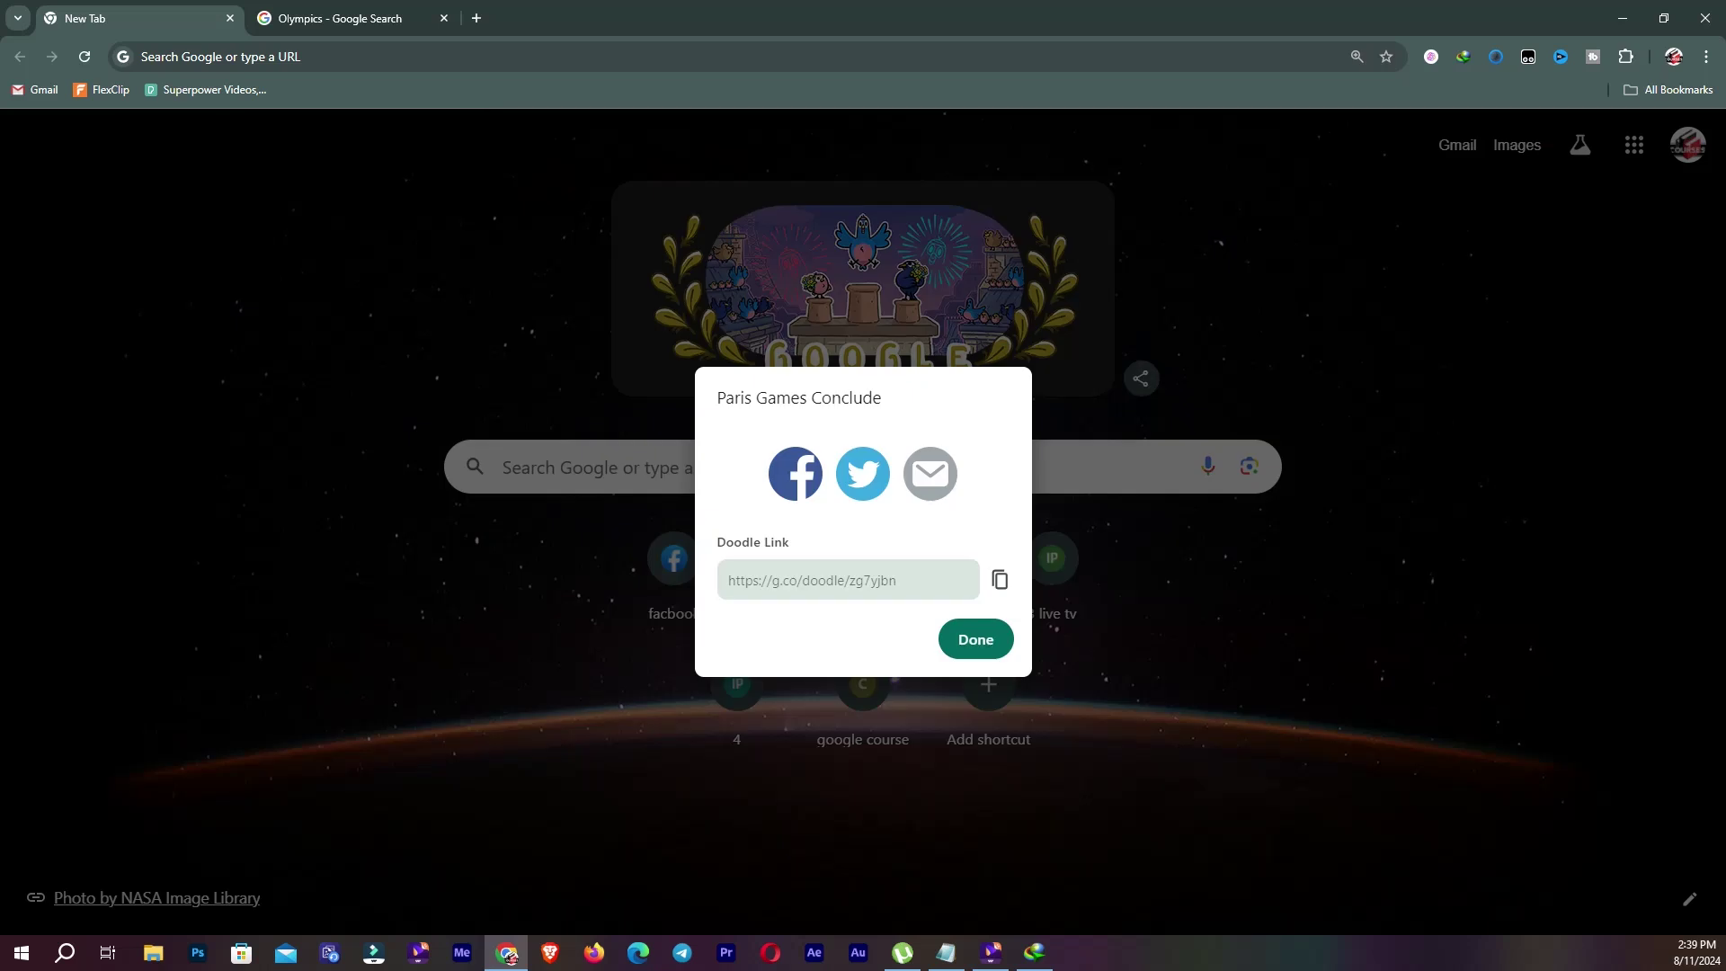
left_click(975, 638)
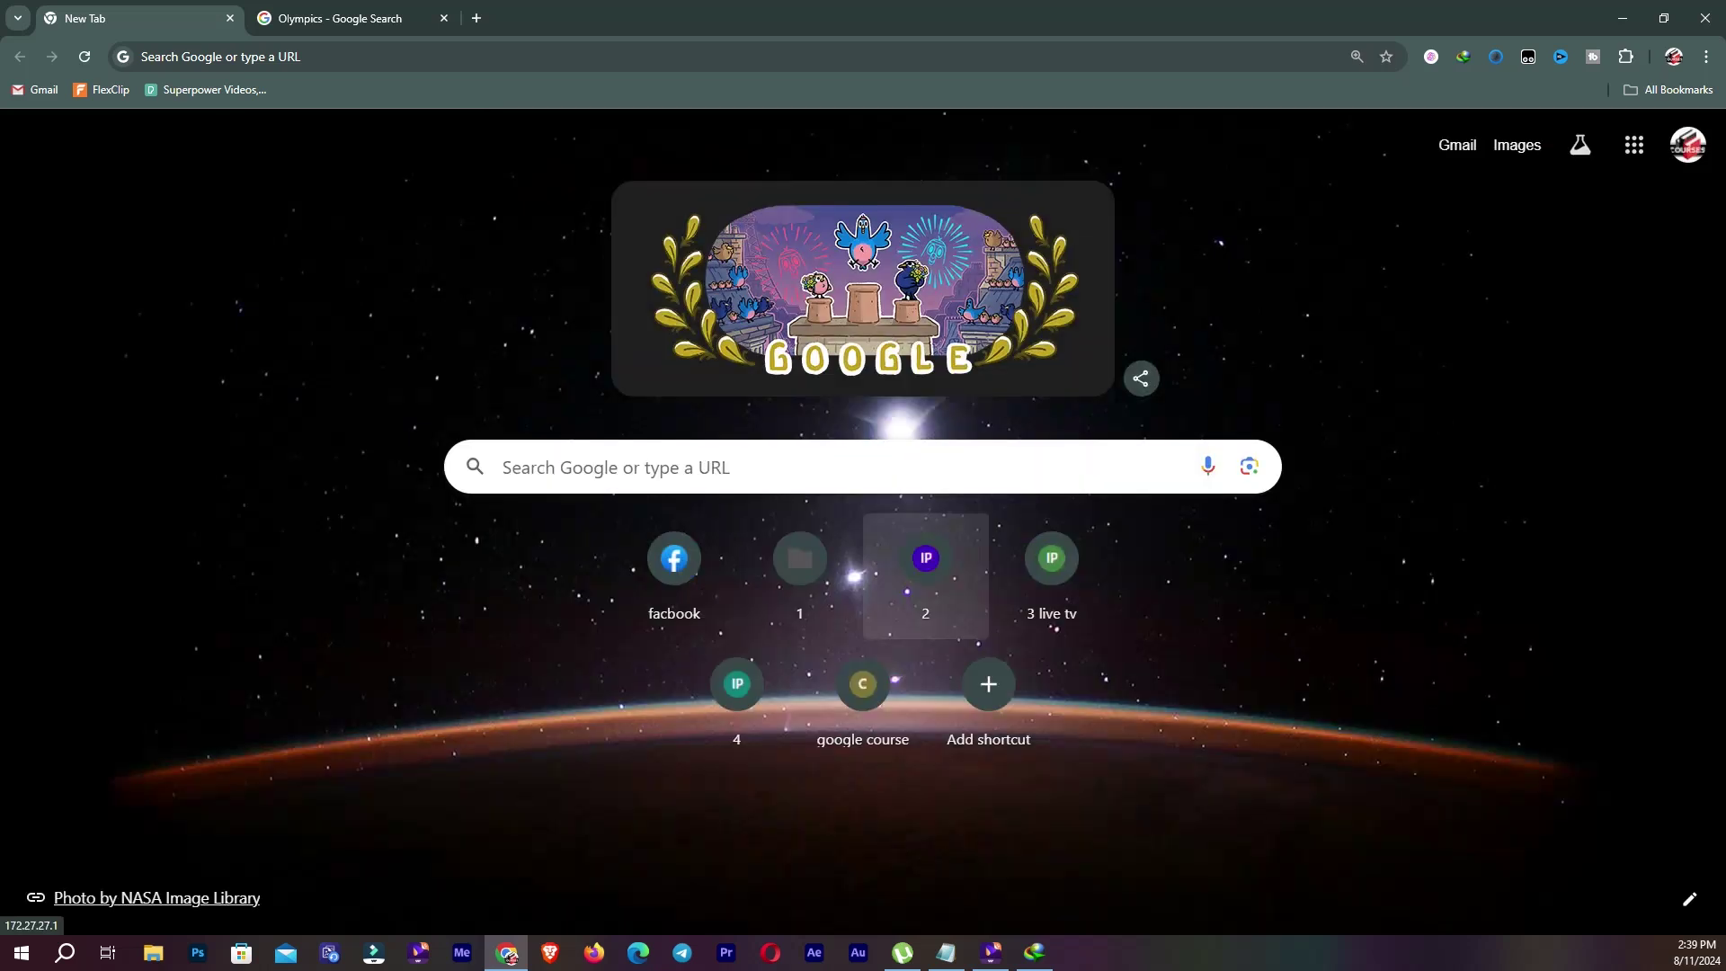
Step: Show the recent-search suggestions in the page's search box and in the address bar
left_click(502, 466)
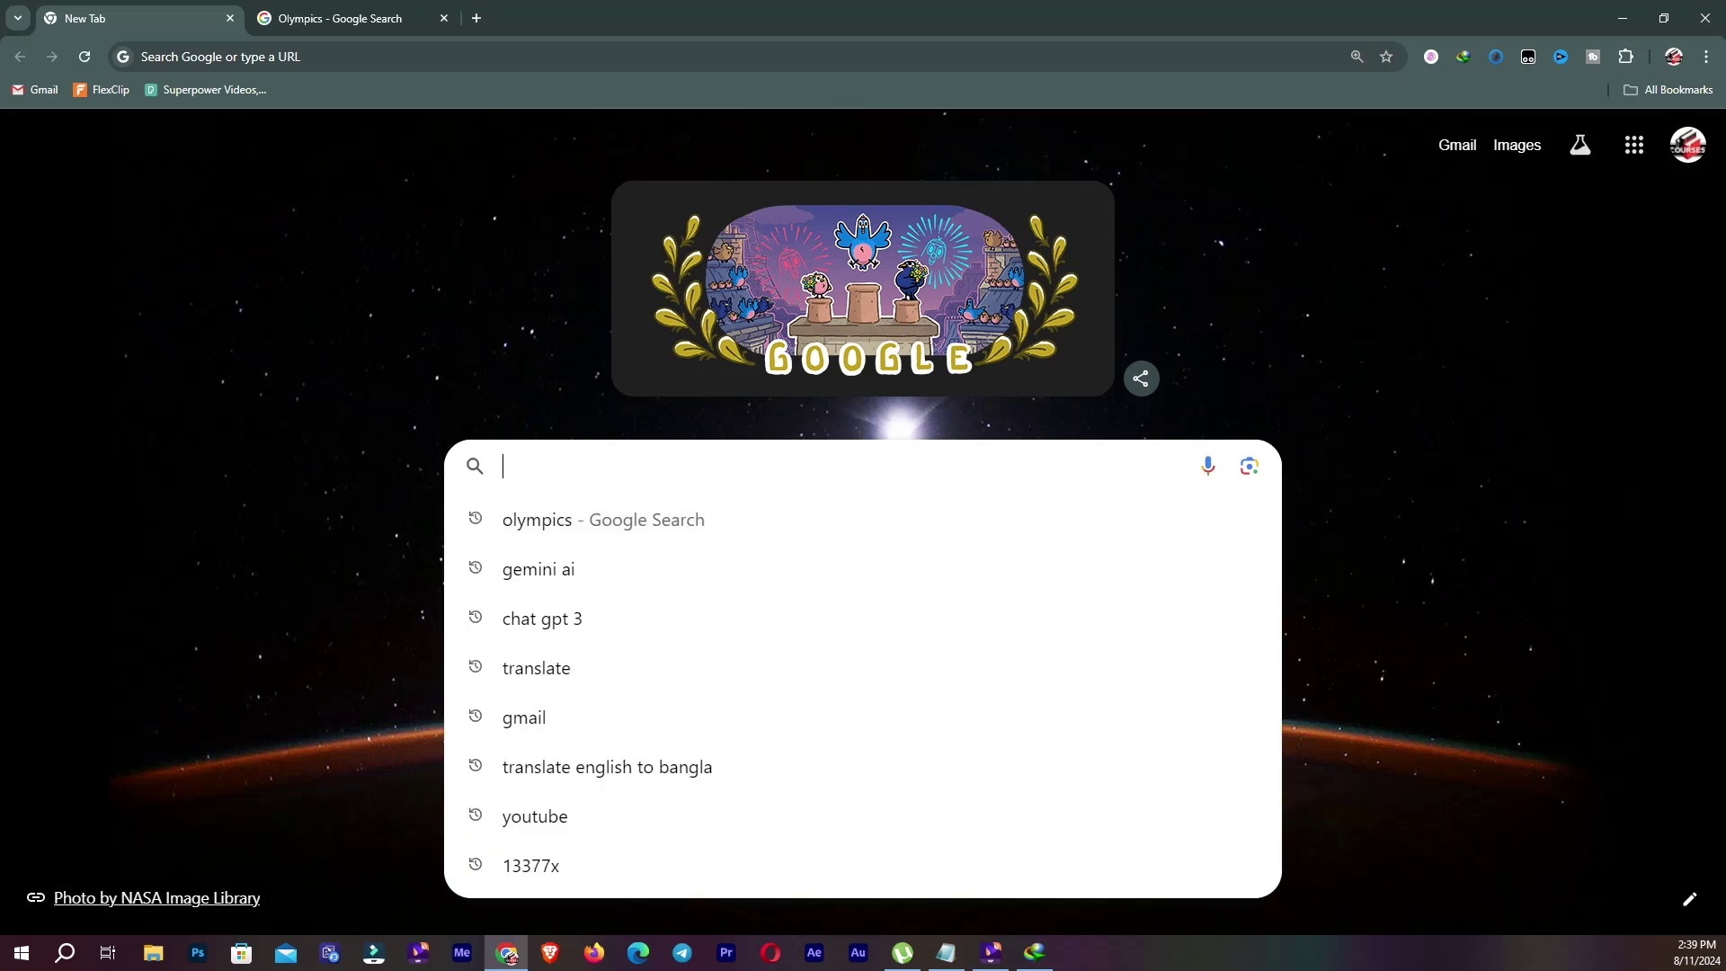
key("Escape")
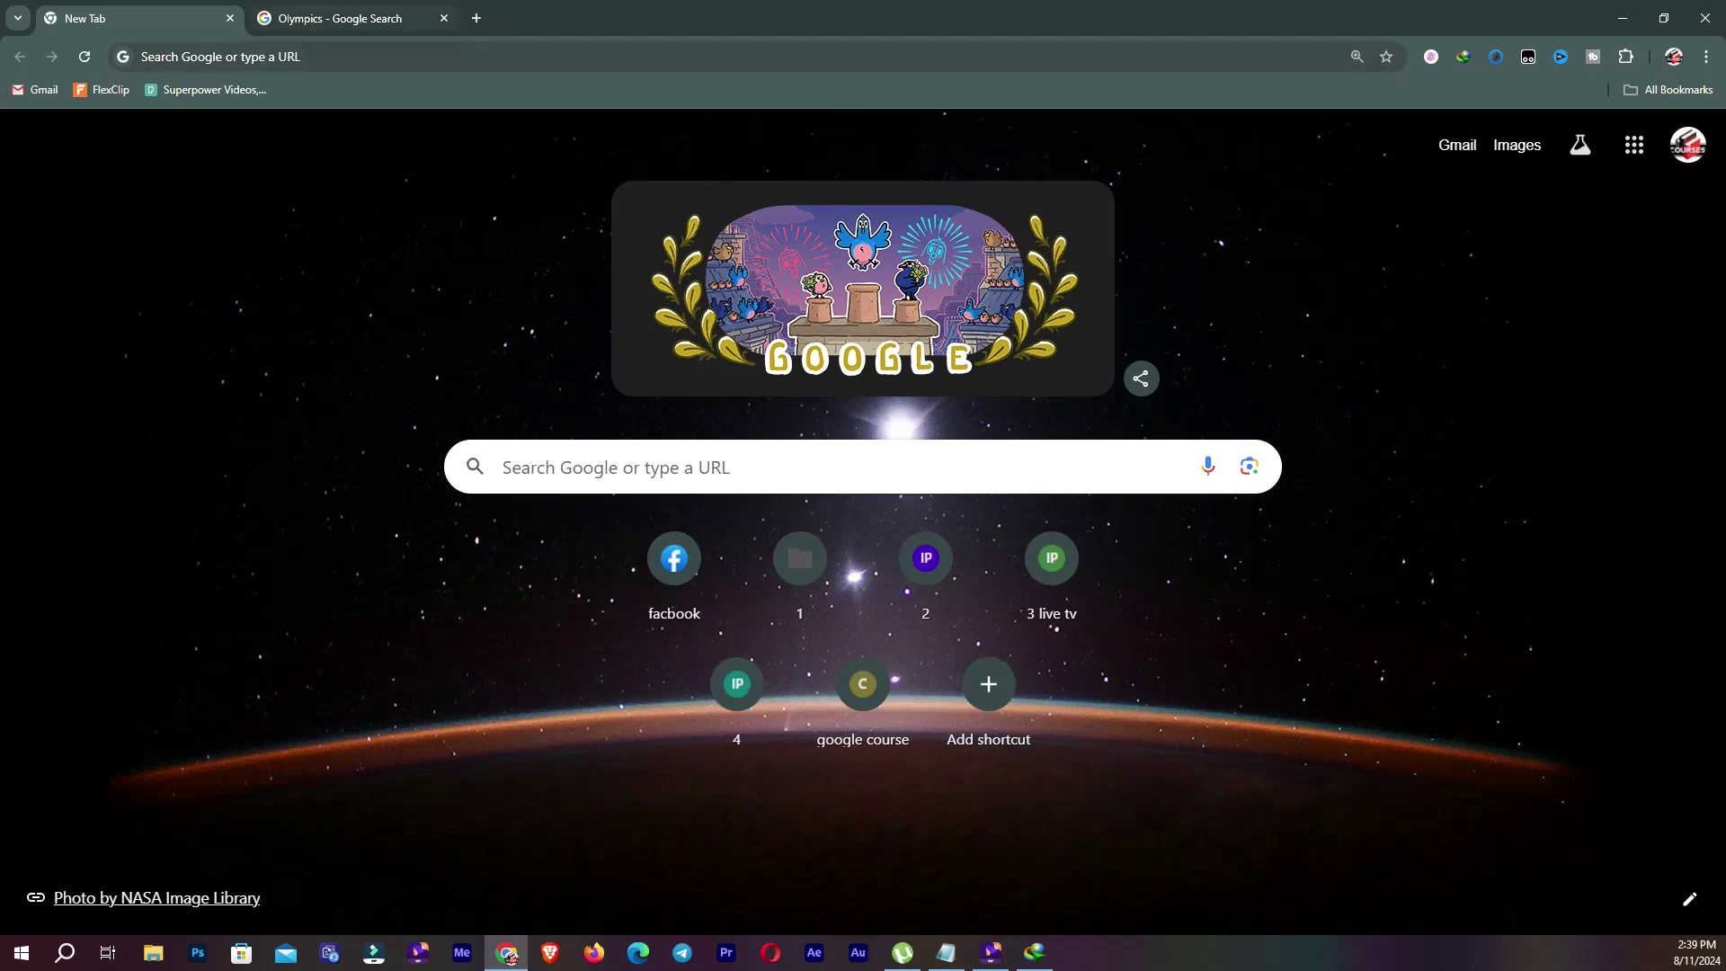
key("ctrl+l")
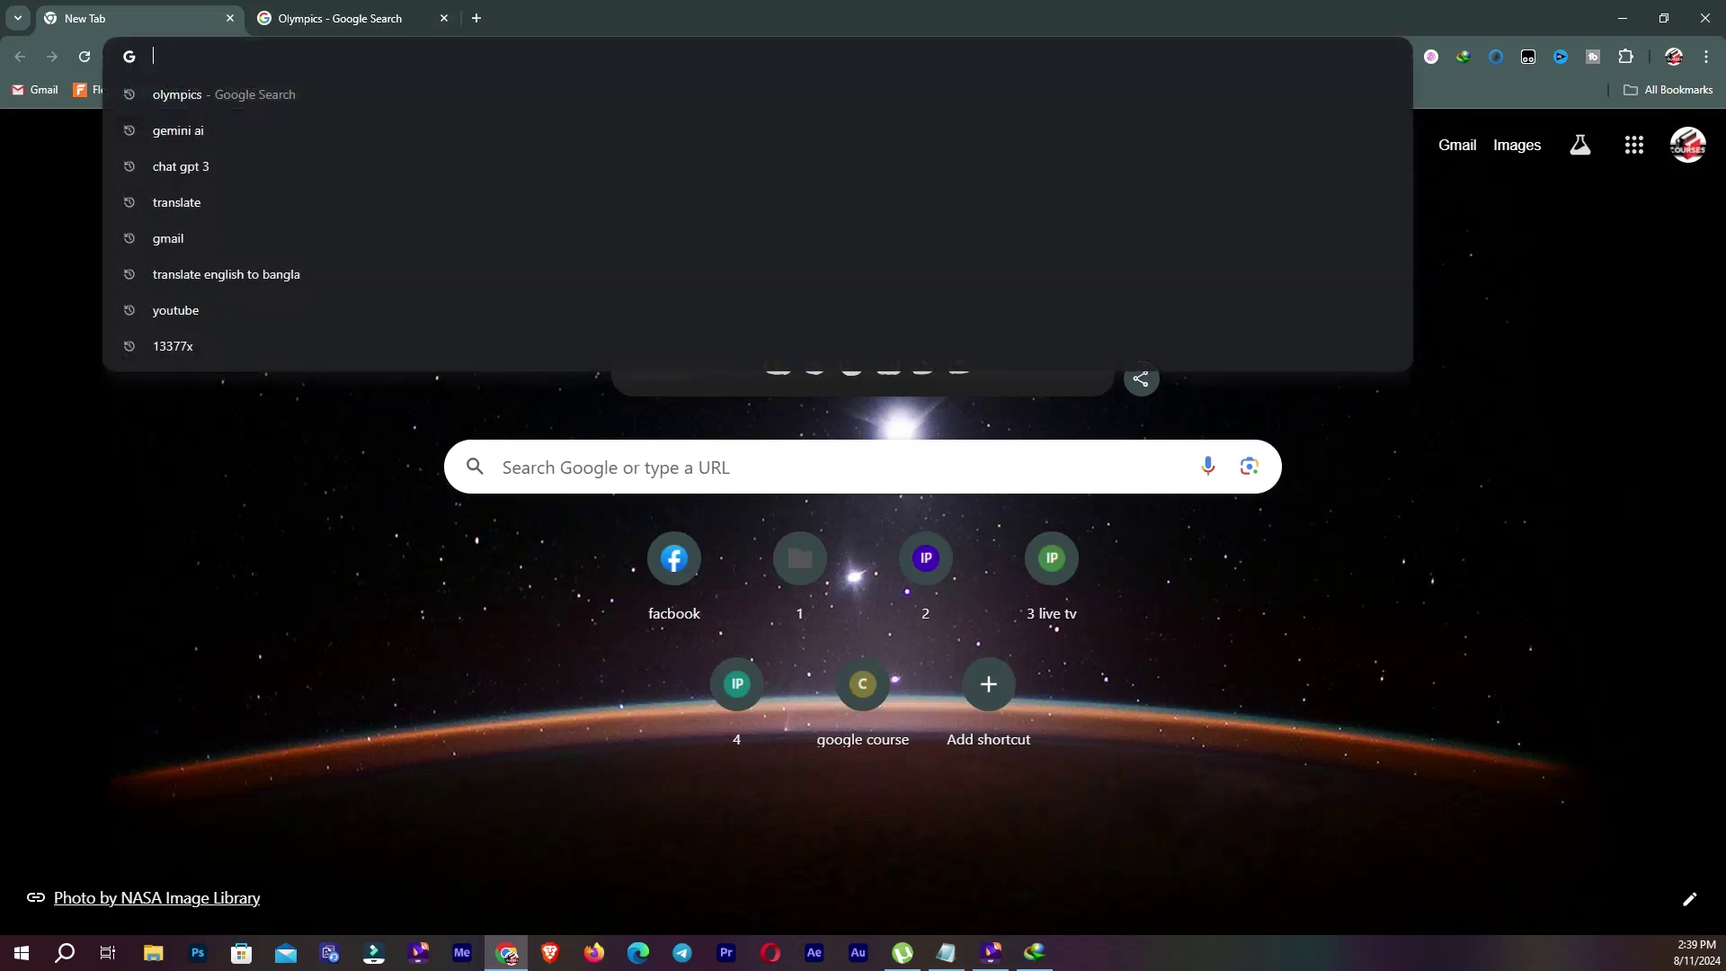
key("Escape")
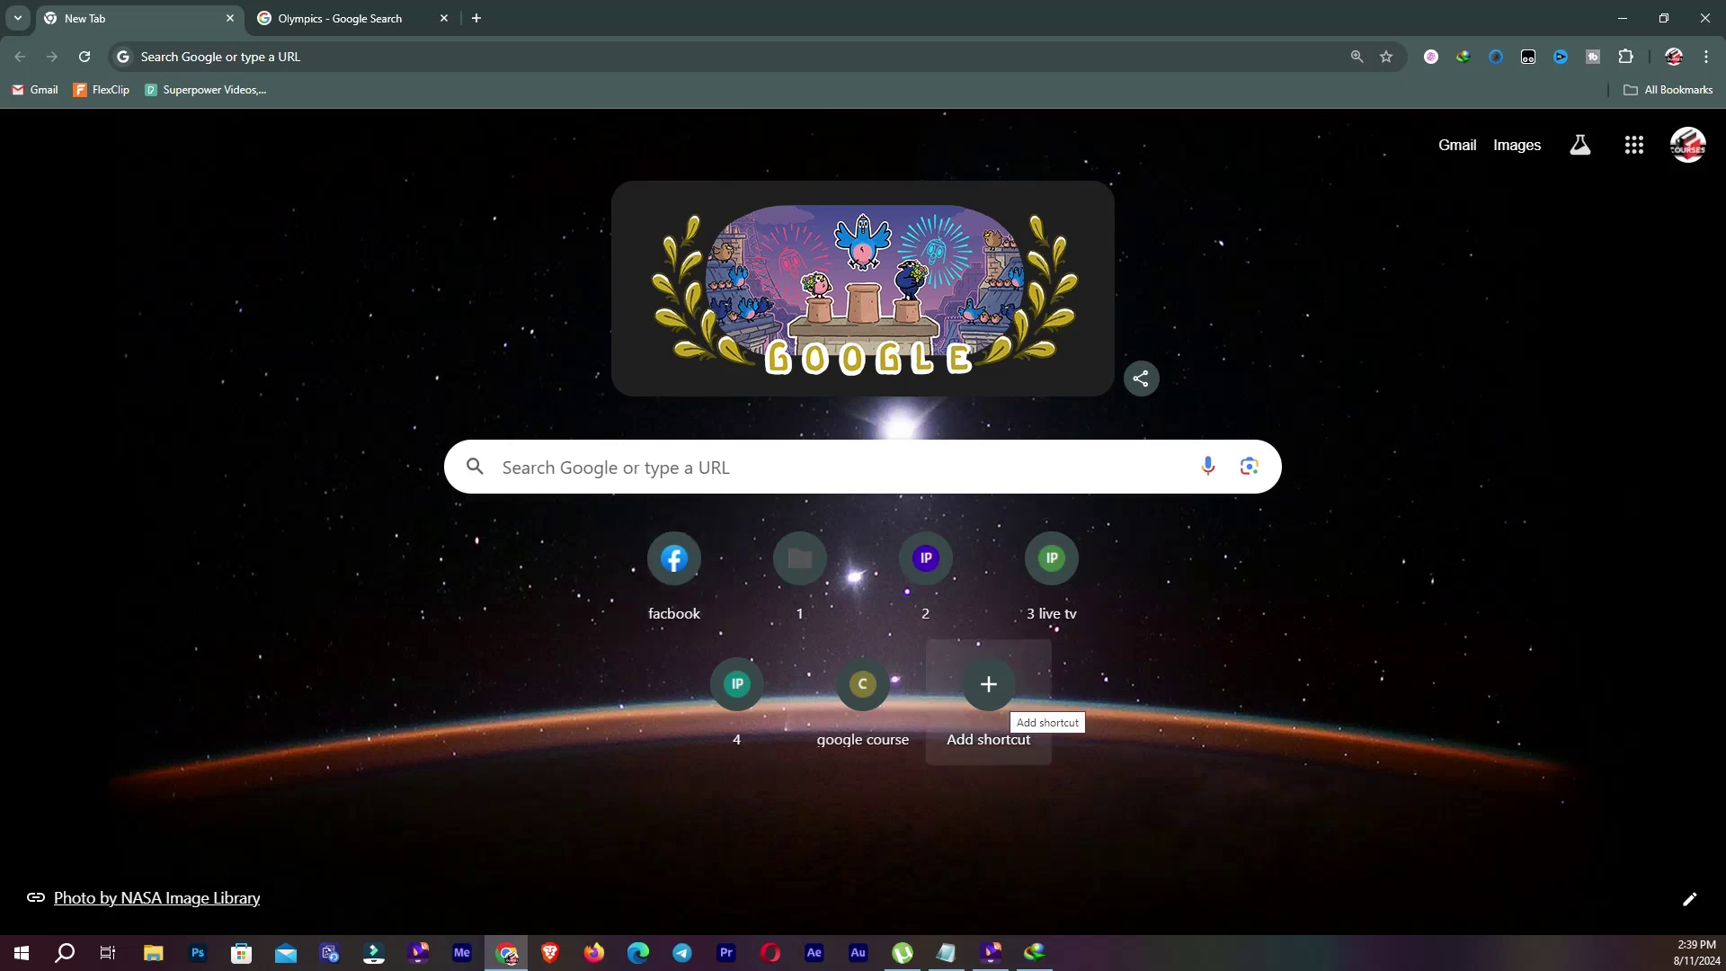
left_click(989, 693)
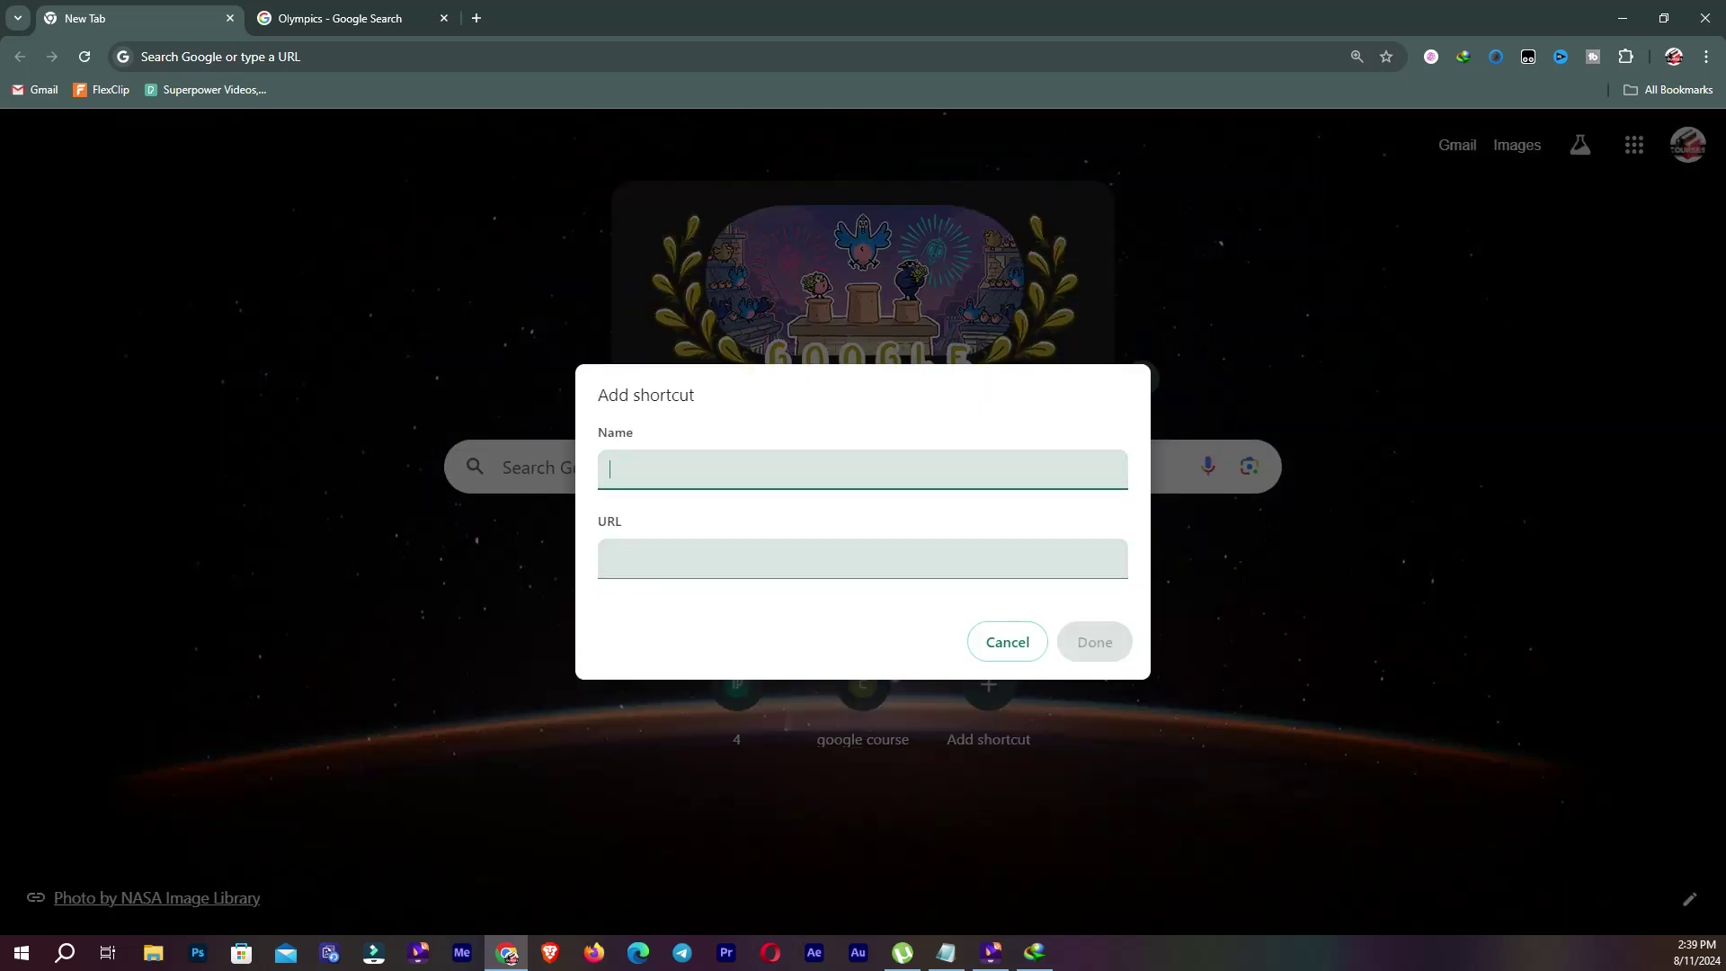
left_click(608, 558)
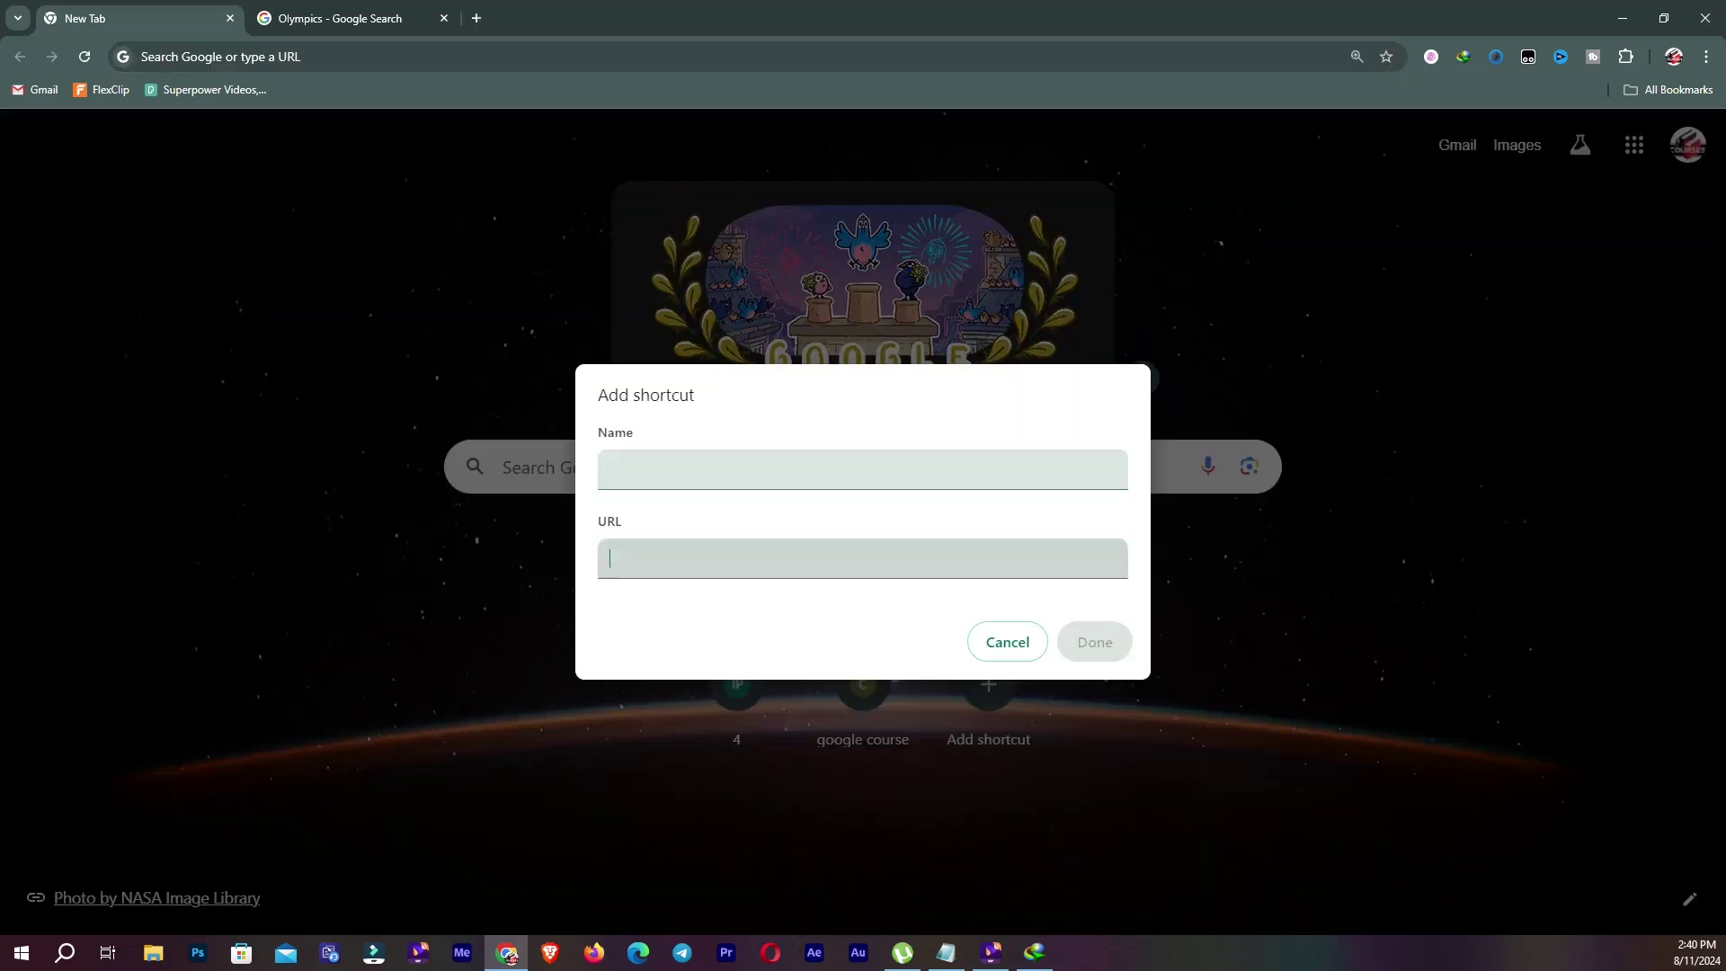
type("https://www.youtube.com/")
left_click(610, 468)
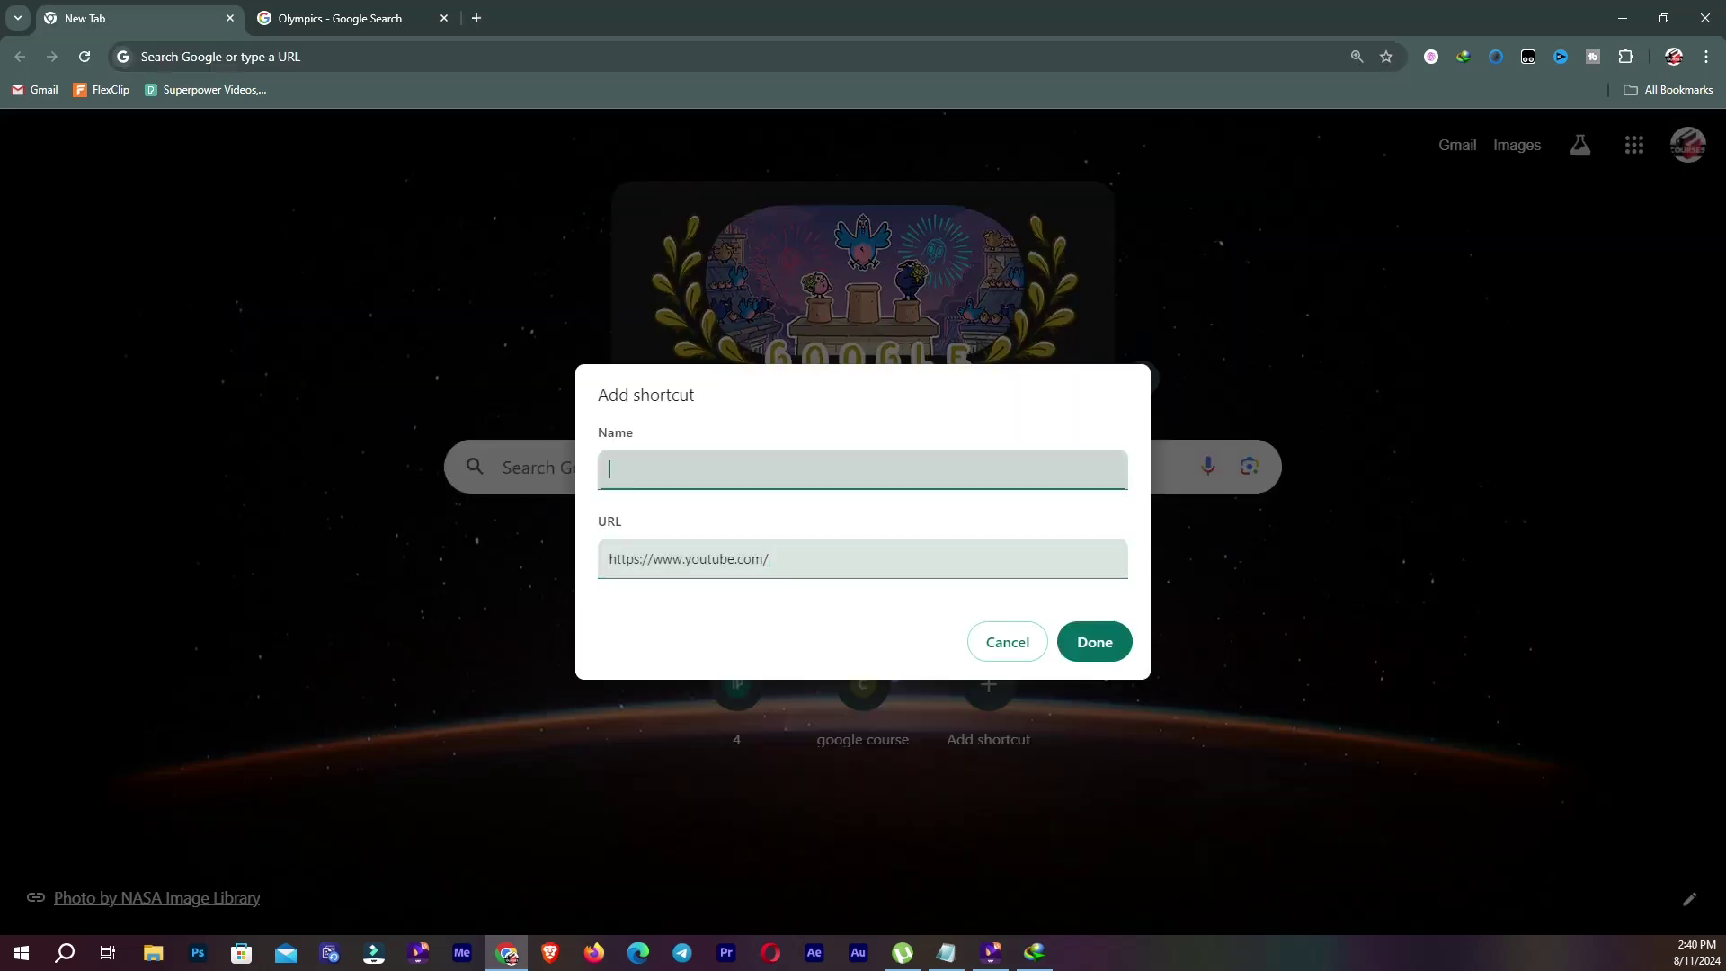
type("youtube")
left_click(1094, 641)
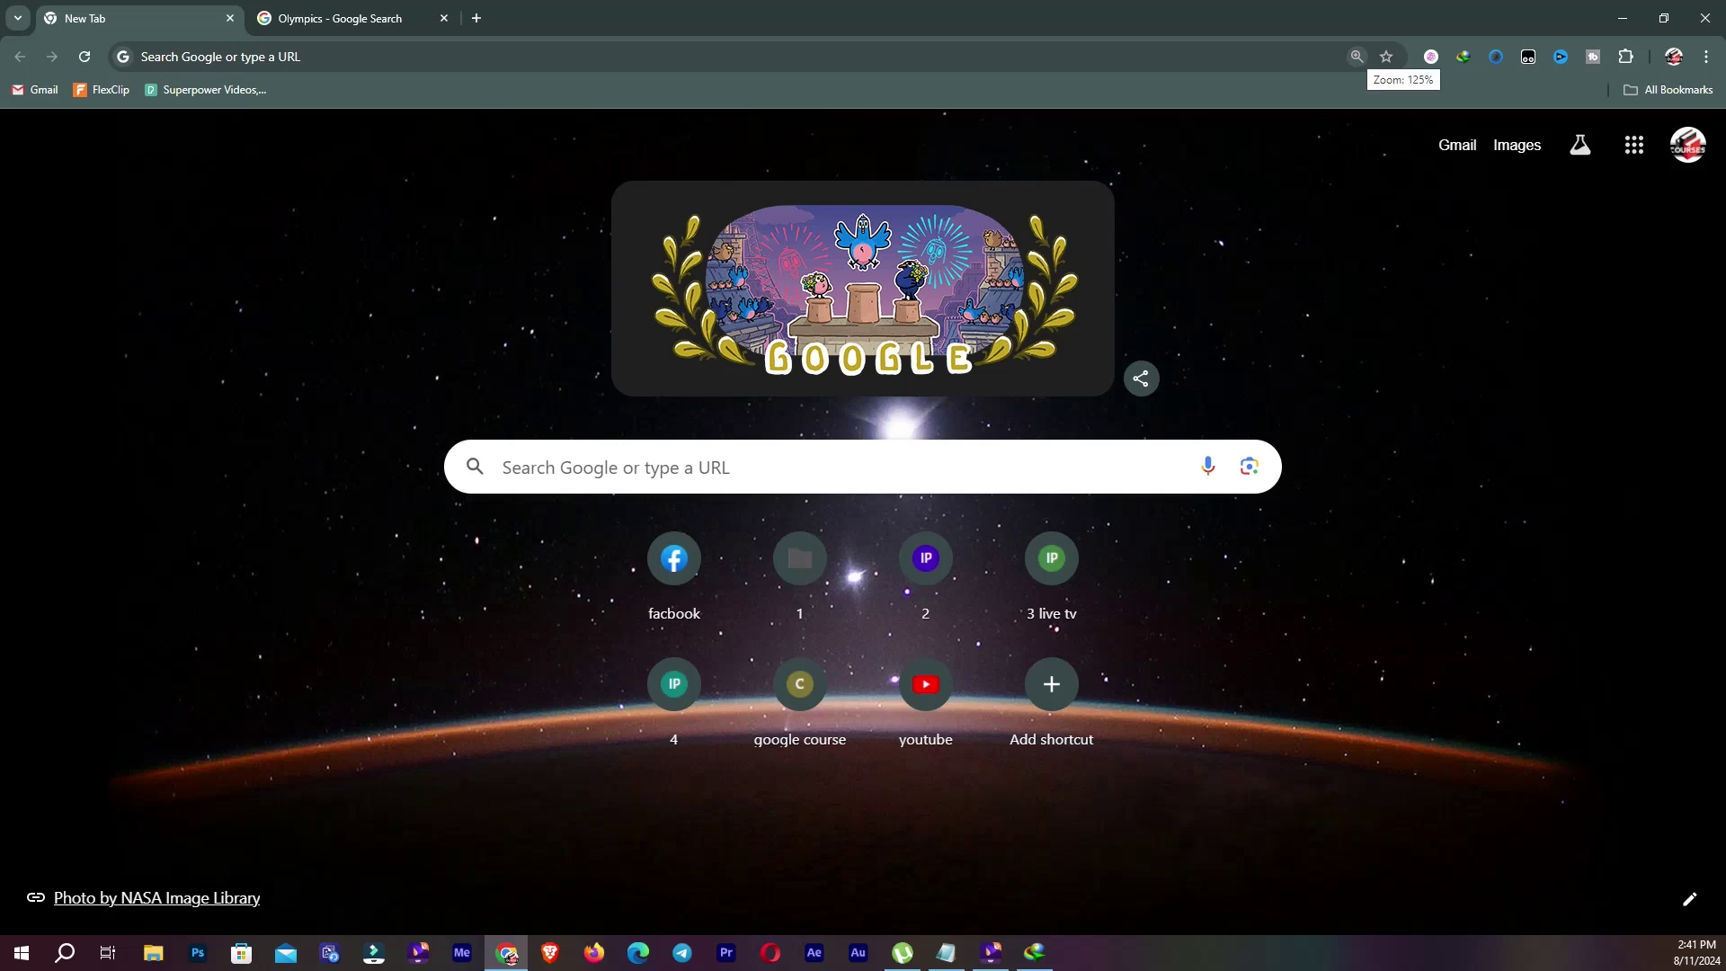
Step: Try the page zoom at 150% and reduce it step by step to the default level
left_click(1357, 56)
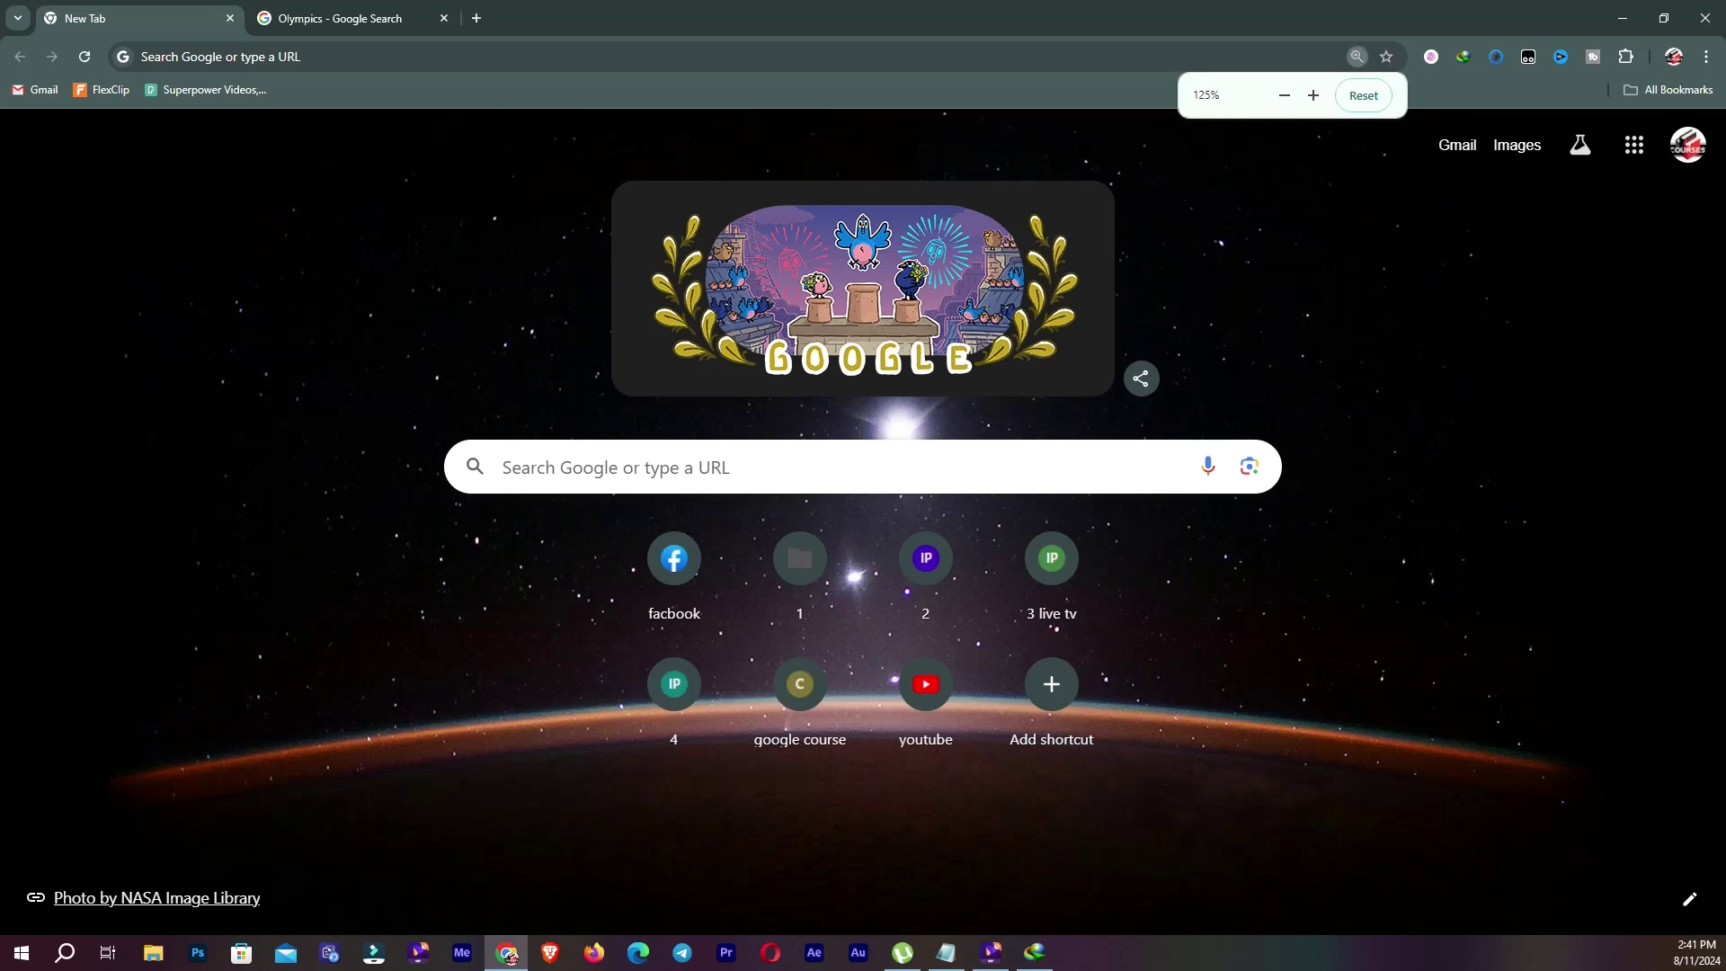
left_click(1313, 95)
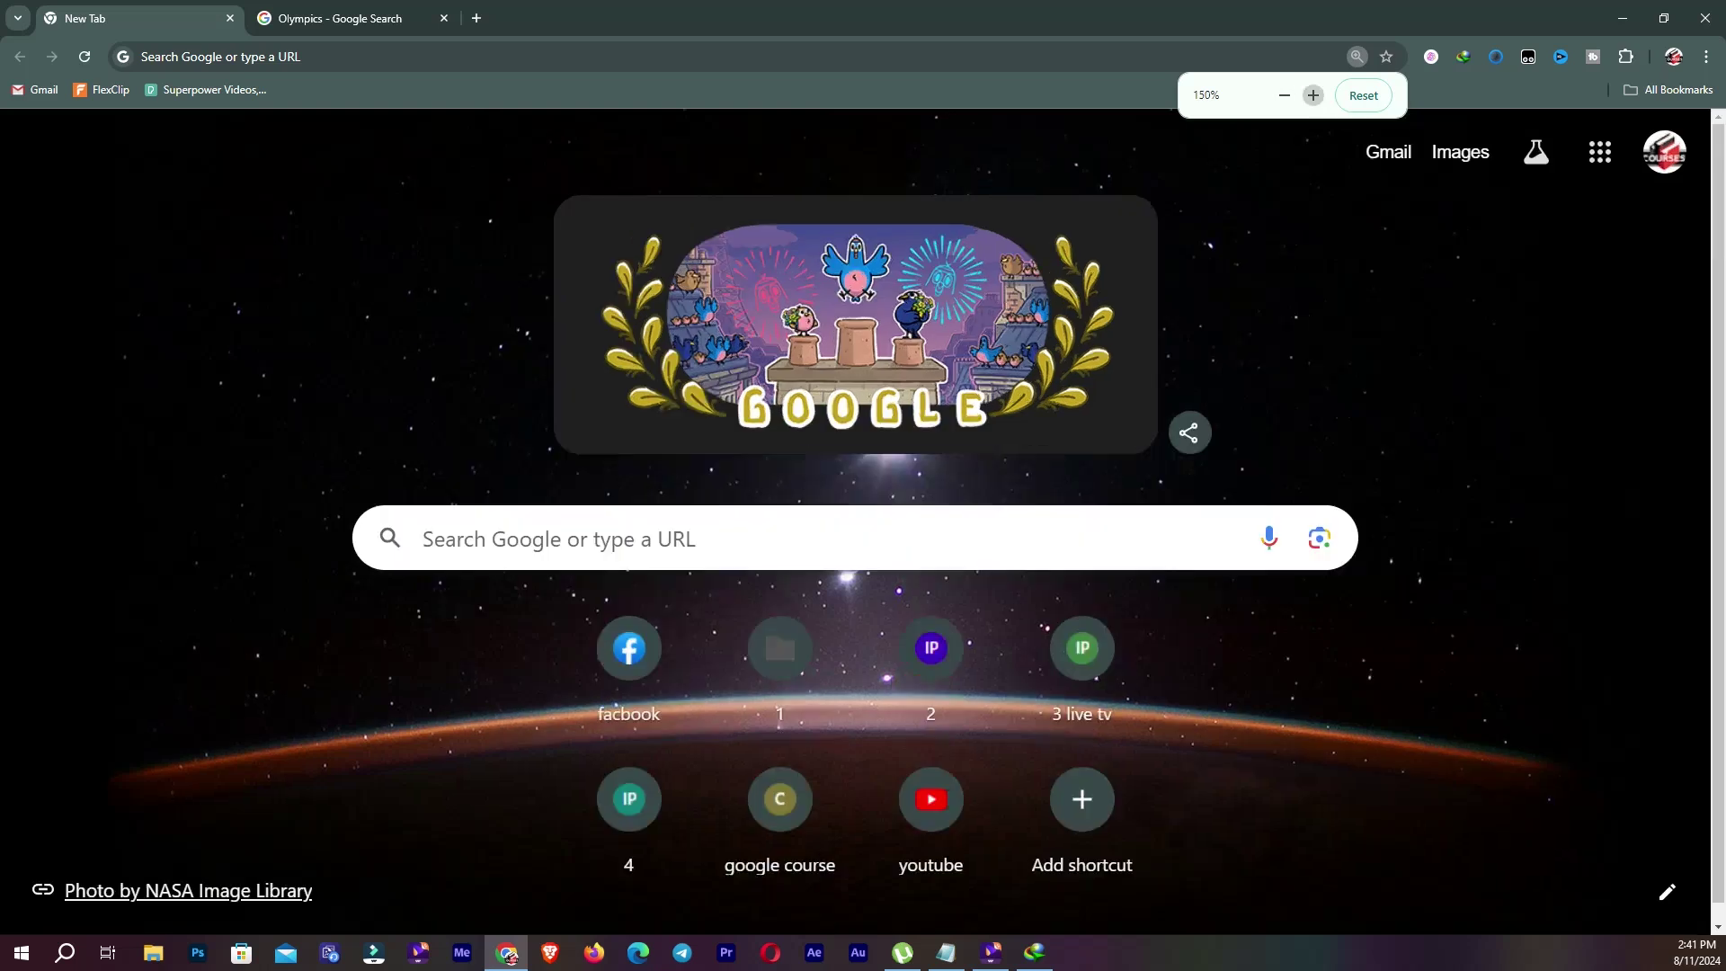
left_click(1284, 95)
left_click(1285, 95)
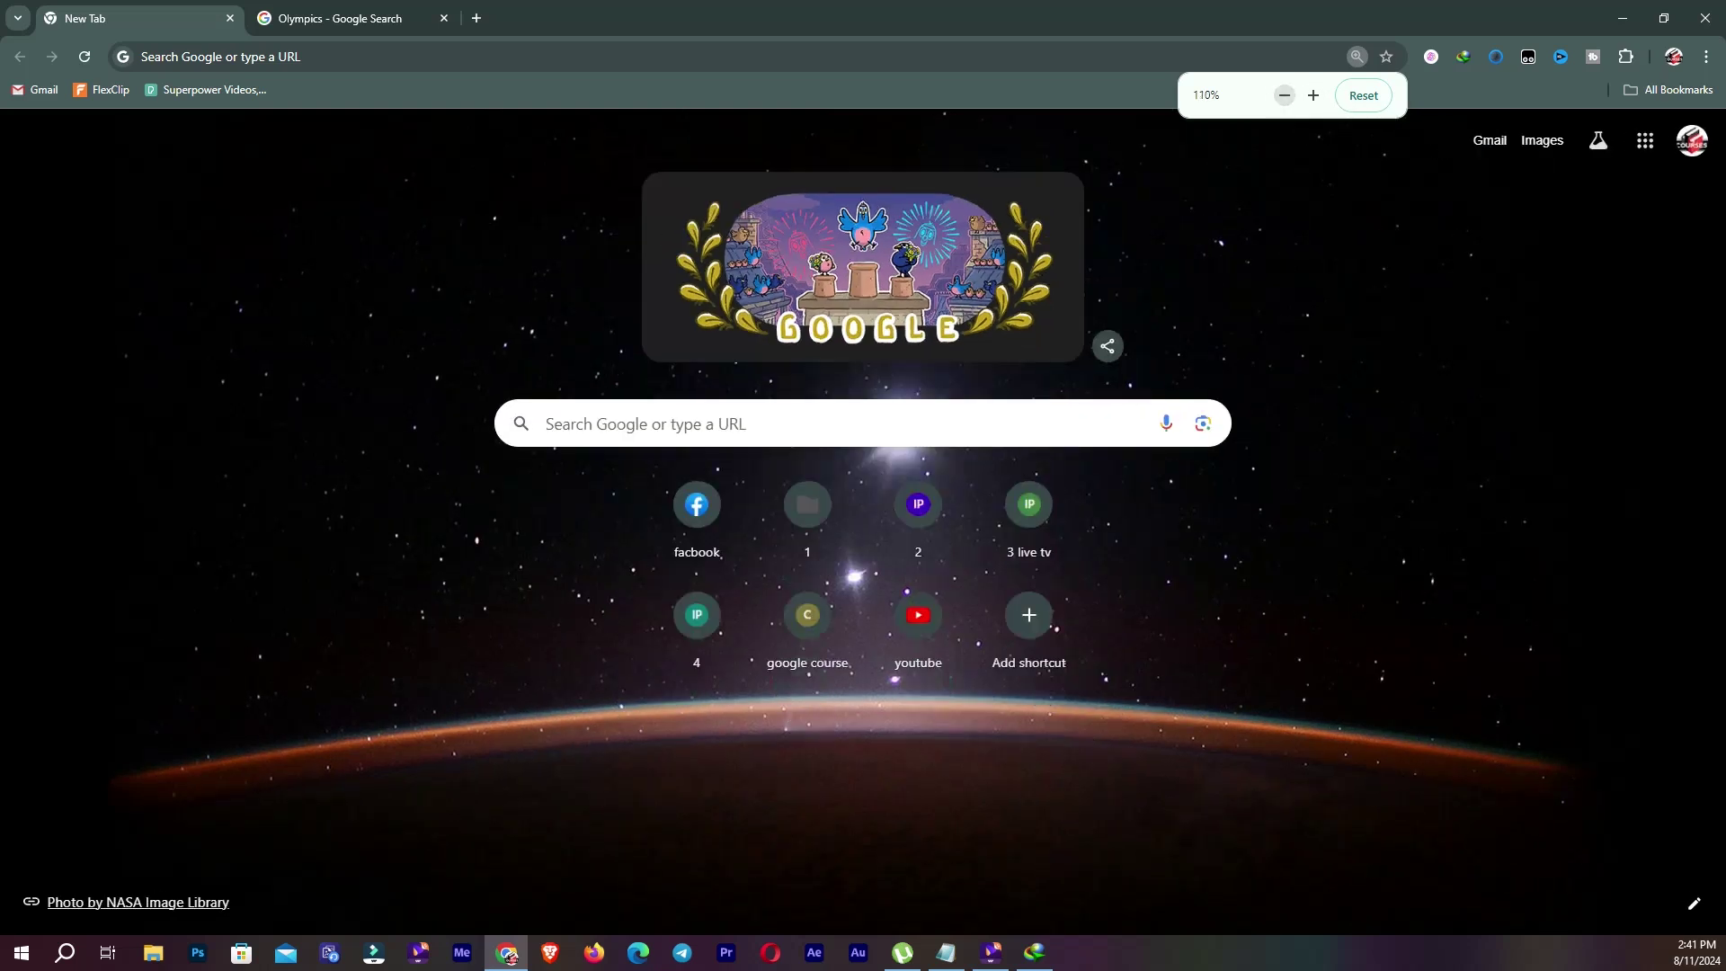
left_click(1284, 95)
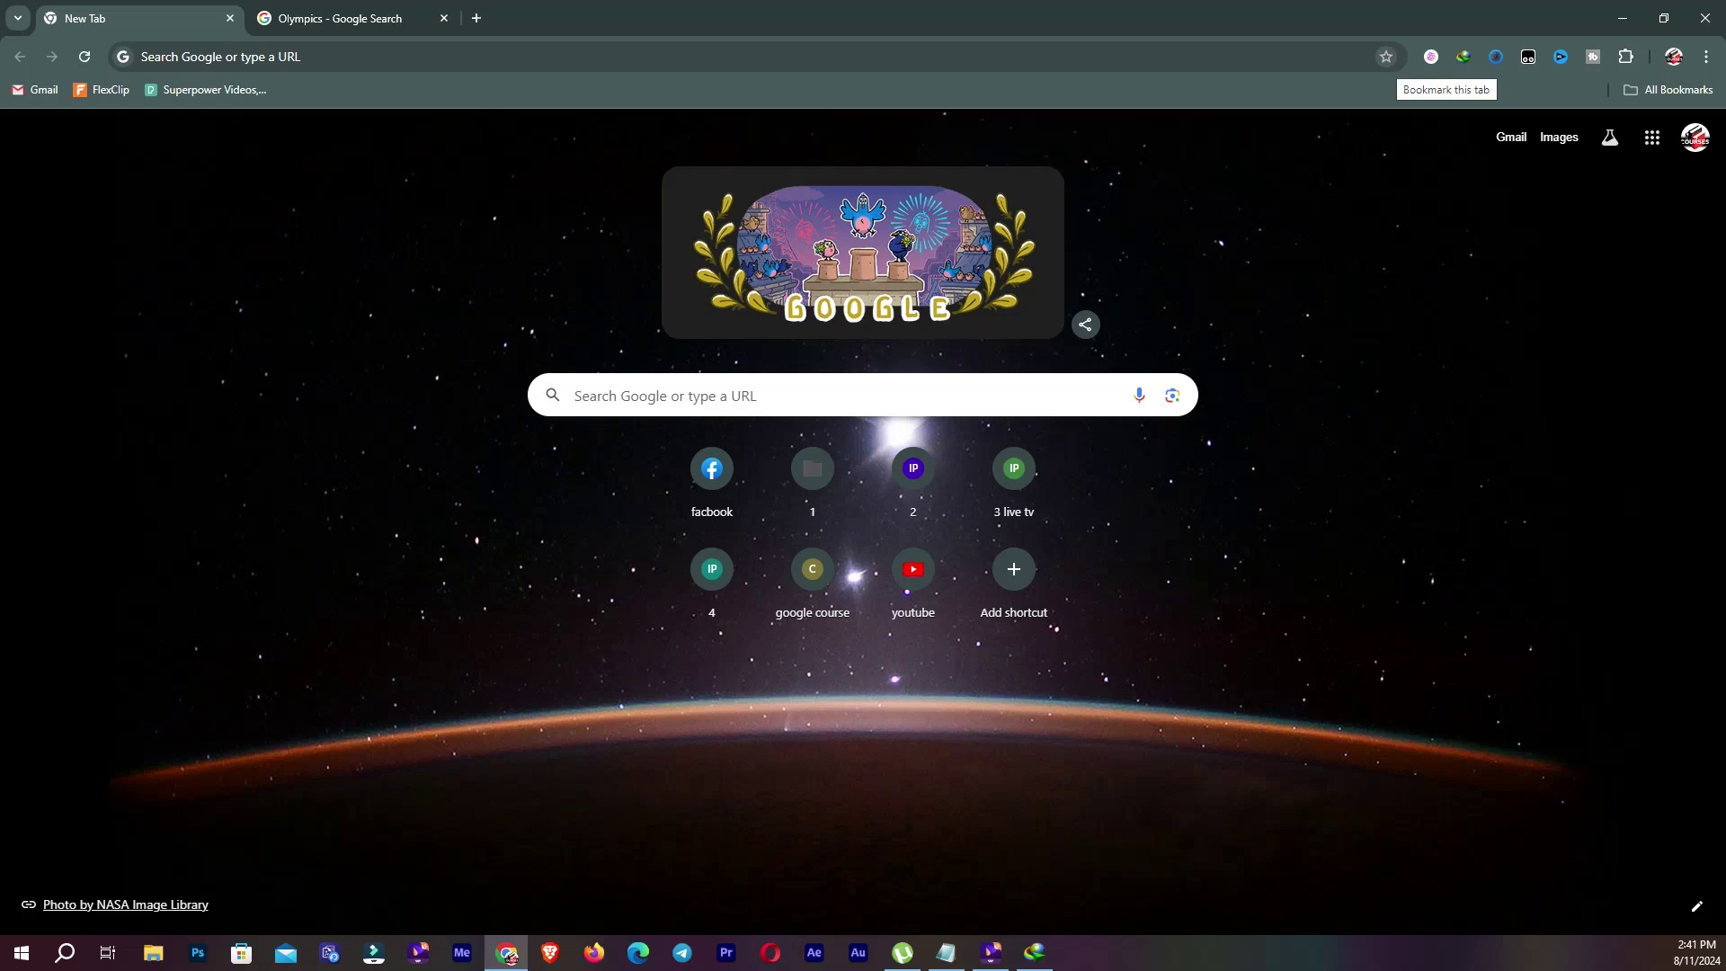
Step: Search for olympics from the recent suggestions, visit the Paris 2024 Olympics site and return to the search results
left_click(360, 57)
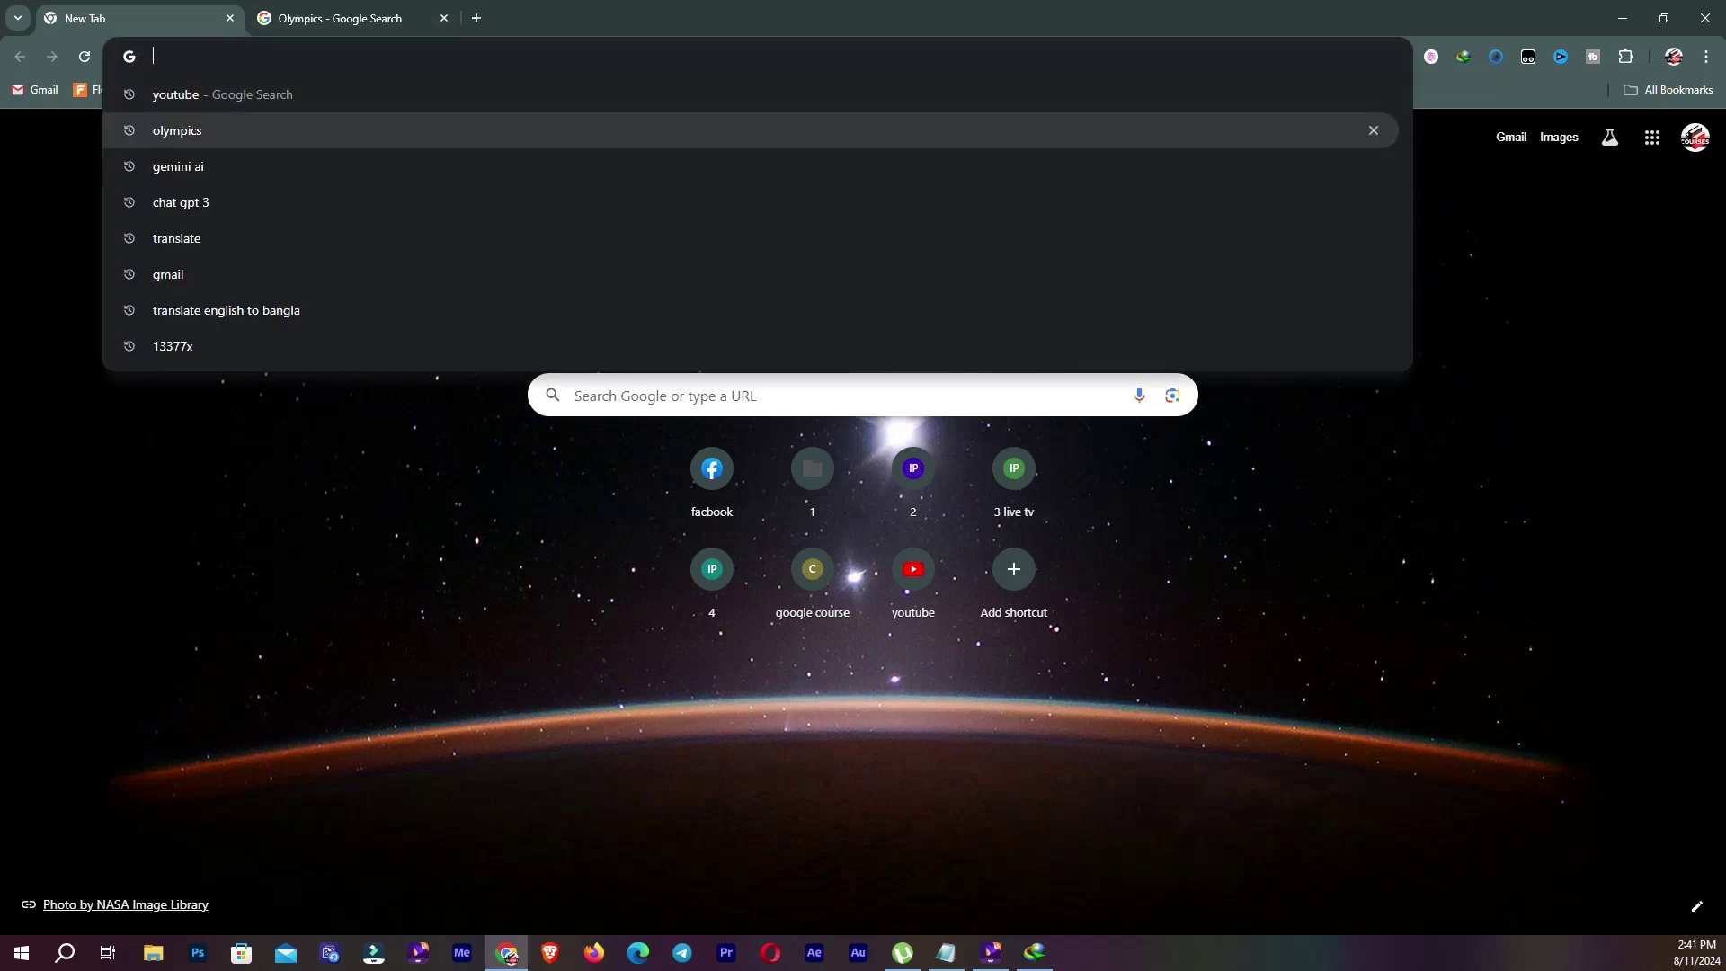
left_click(359, 129)
left_click(434, 408)
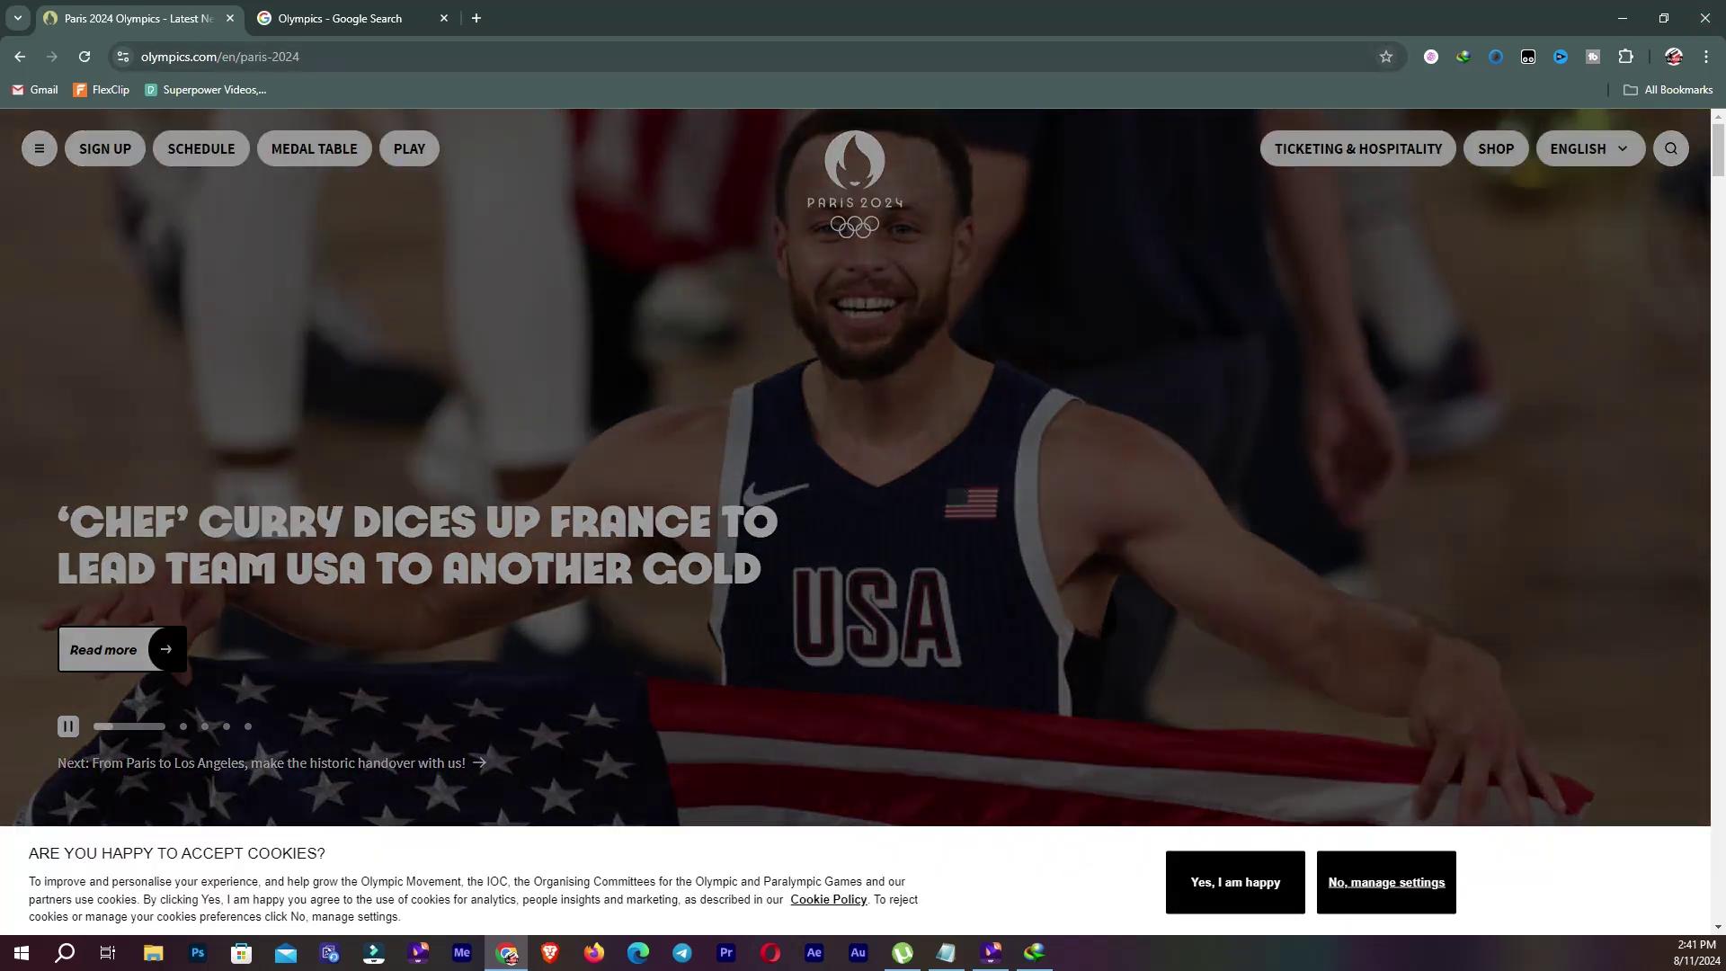
left_click(18, 55)
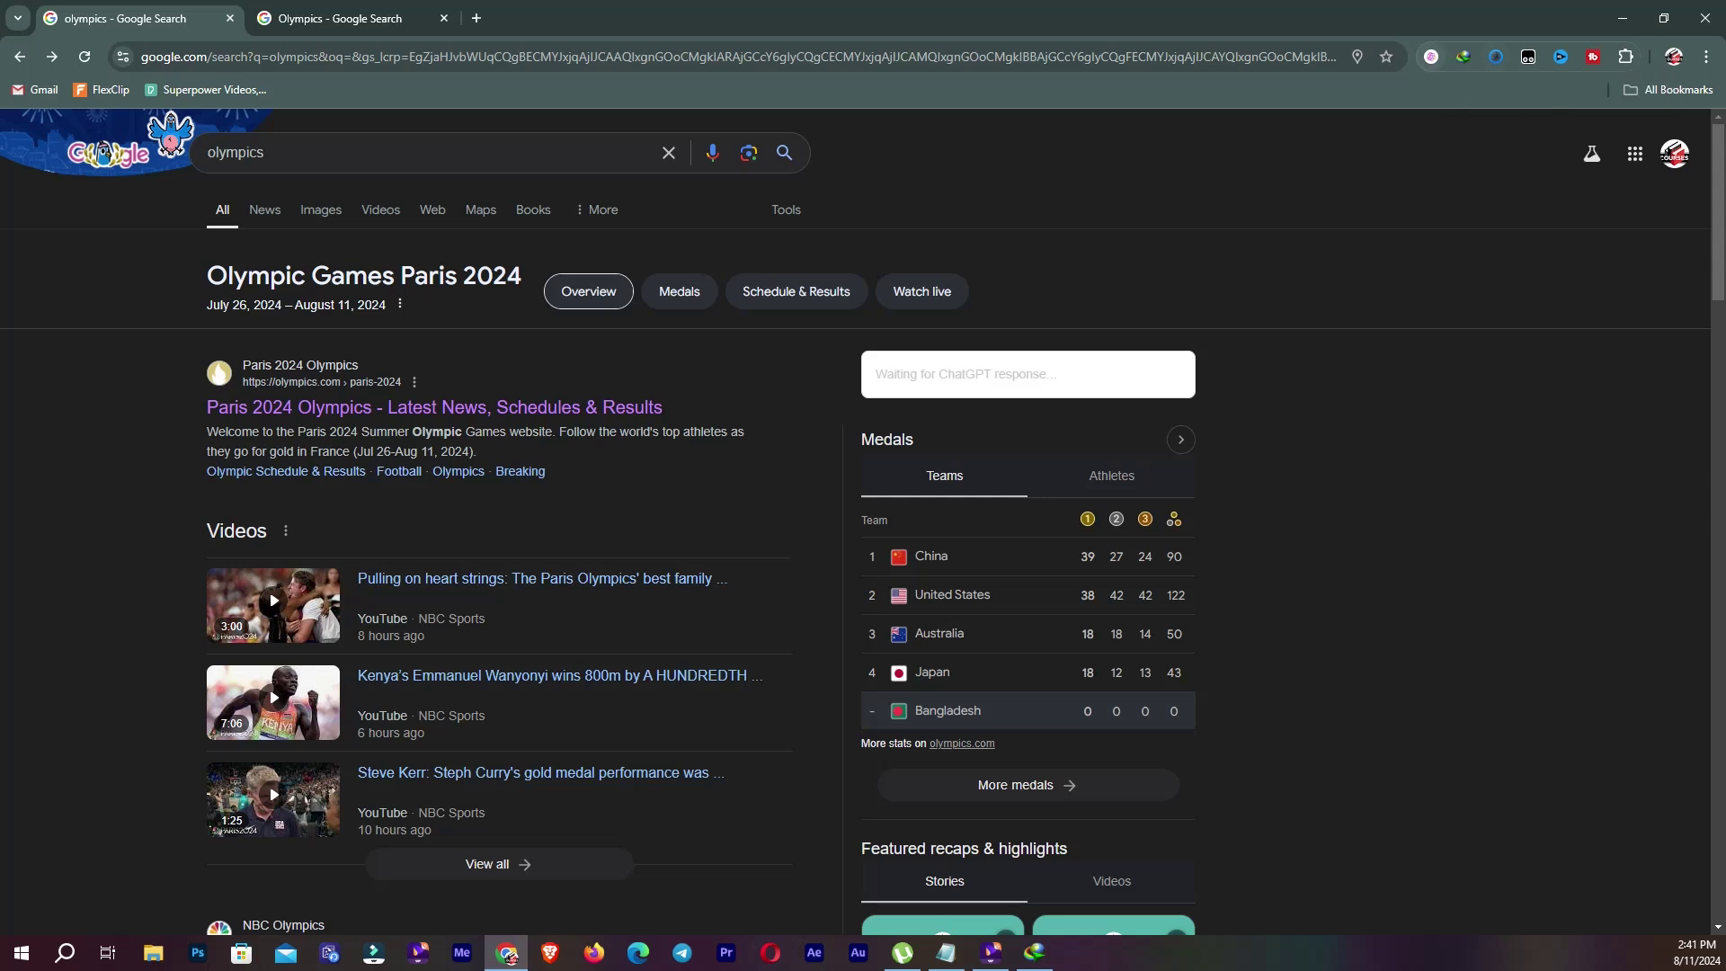
Step: Unpin the IDM Integration Module extension from the browser toolbar and pin it again
left_click(1625, 56)
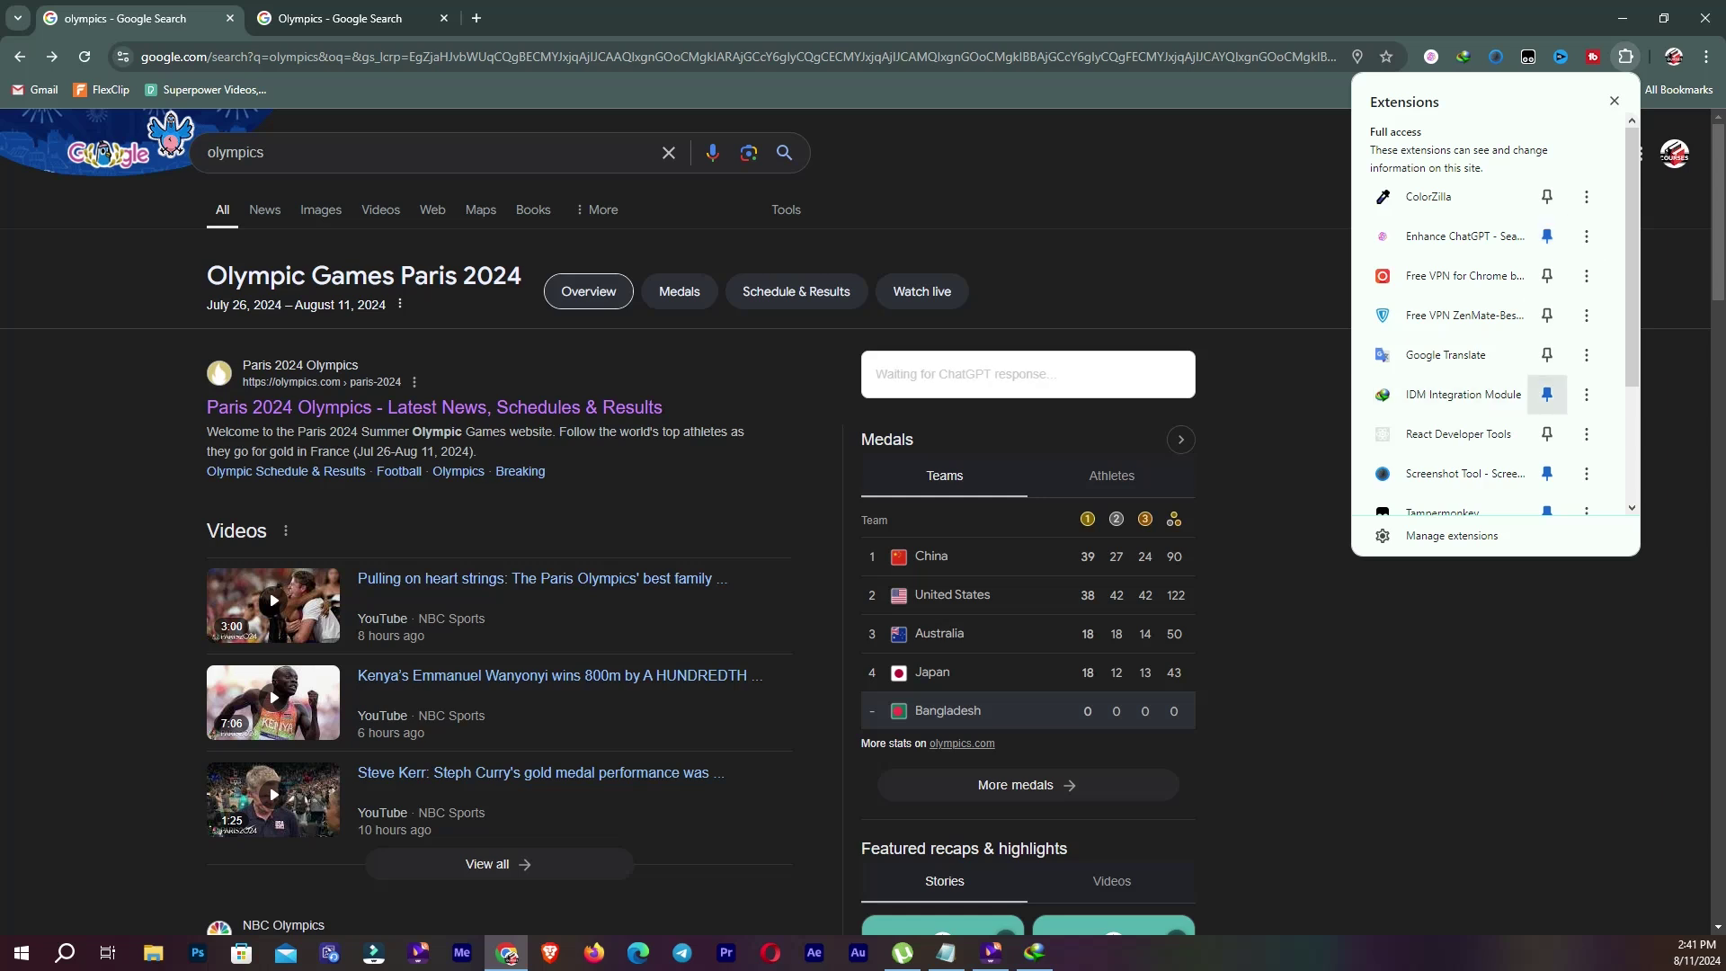
left_click(1546, 394)
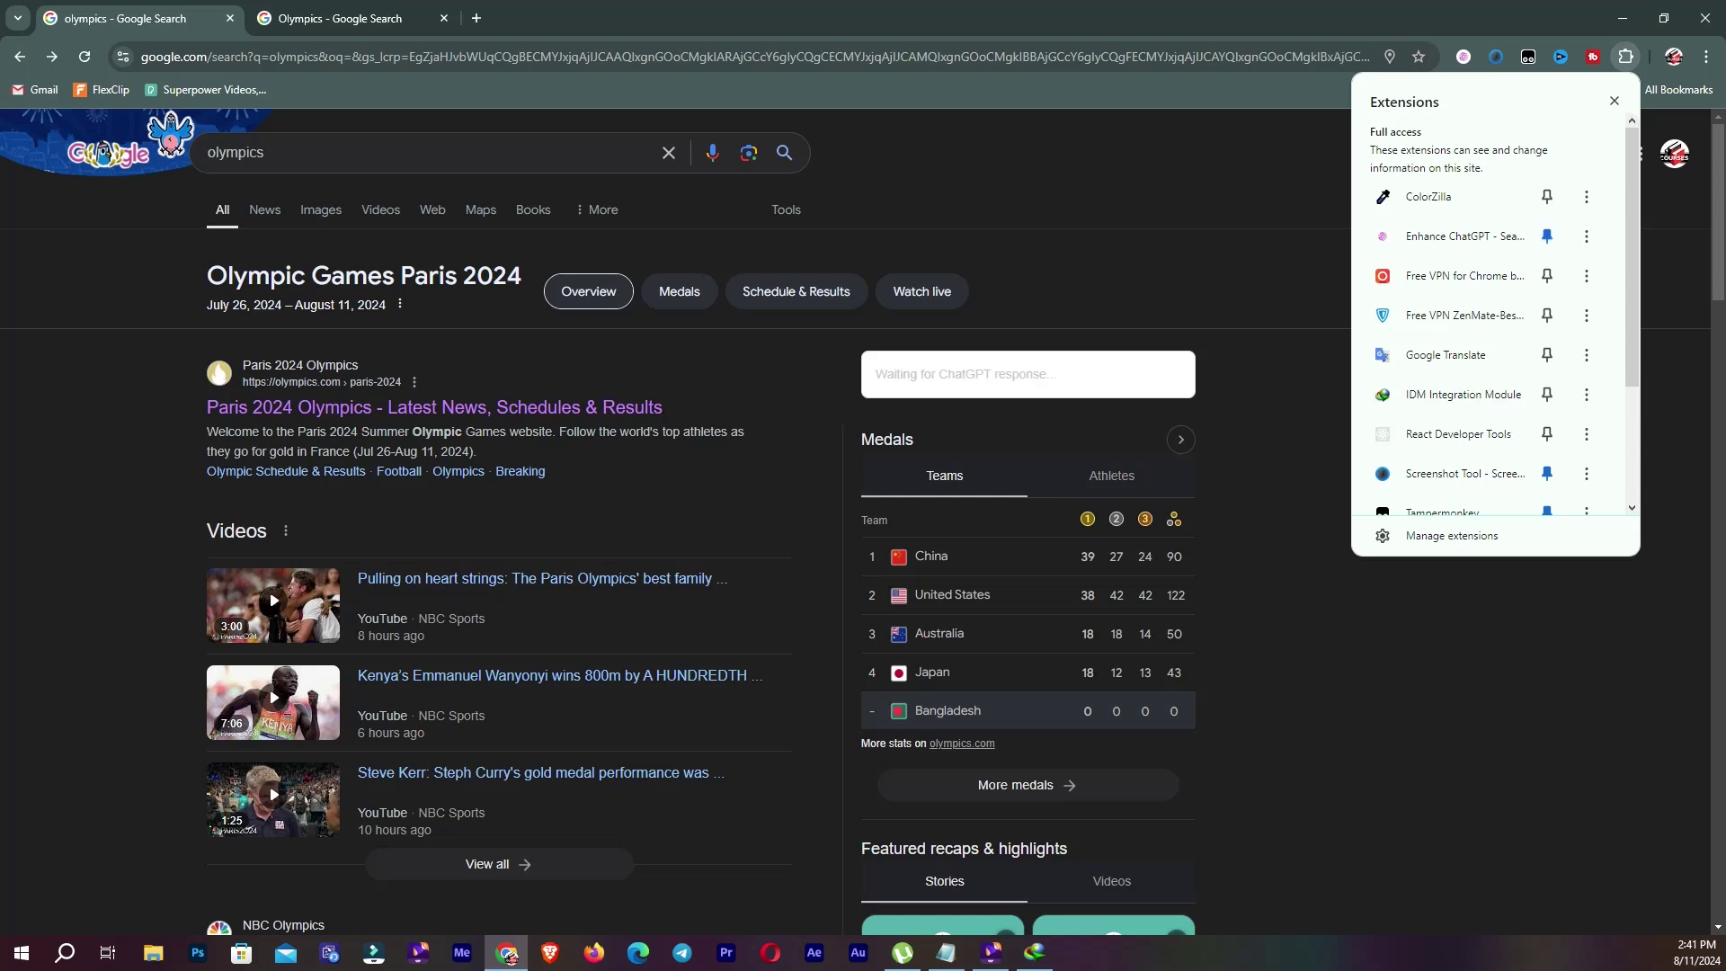
left_click(1546, 394)
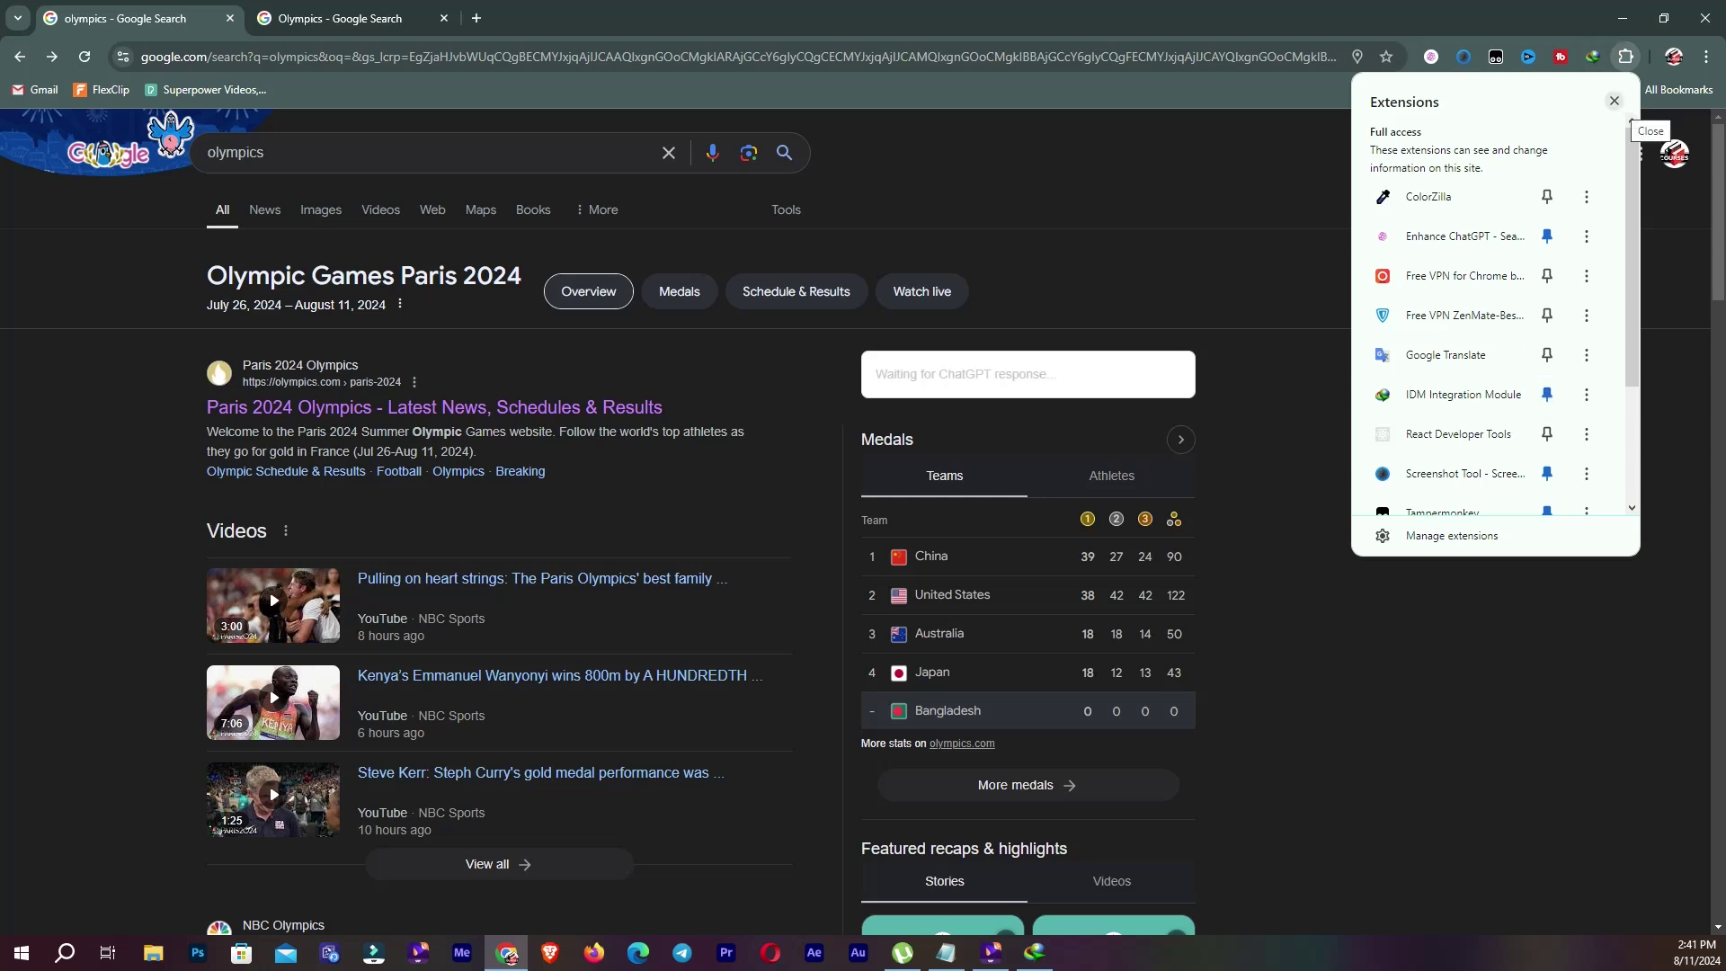
left_click(1613, 100)
Step: View the available browser profiles, close their list, and look through the saved bookmarks in the All Bookmarks folder
left_click(1673, 56)
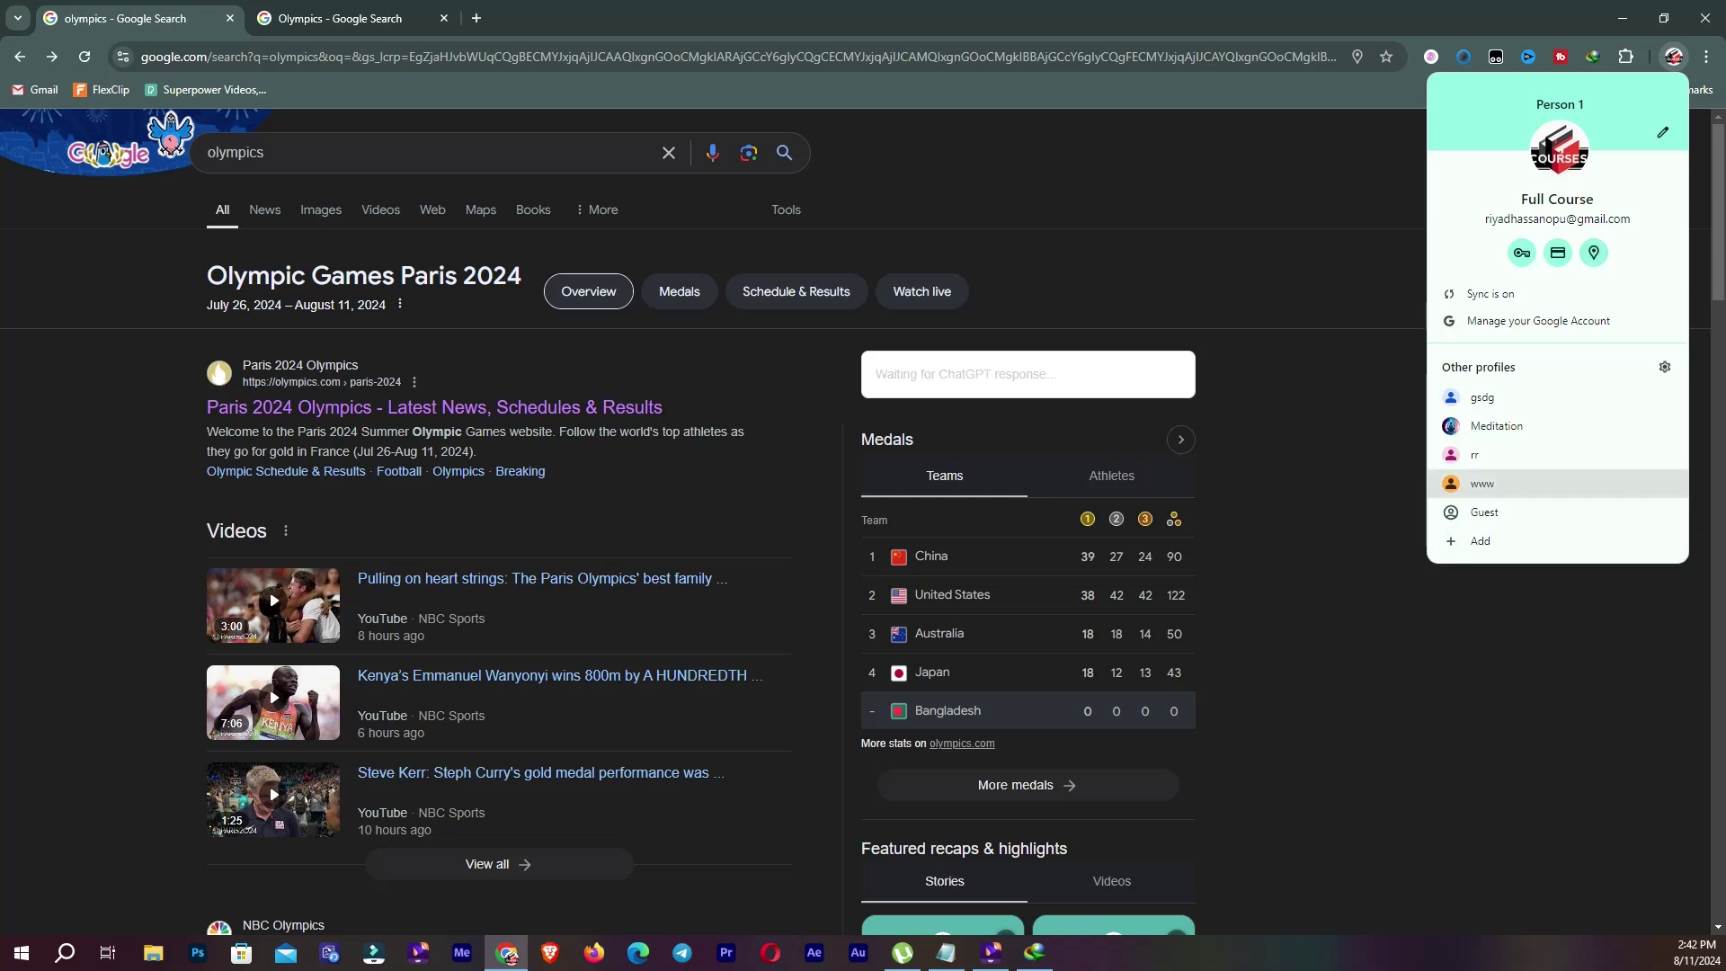
key("Escape")
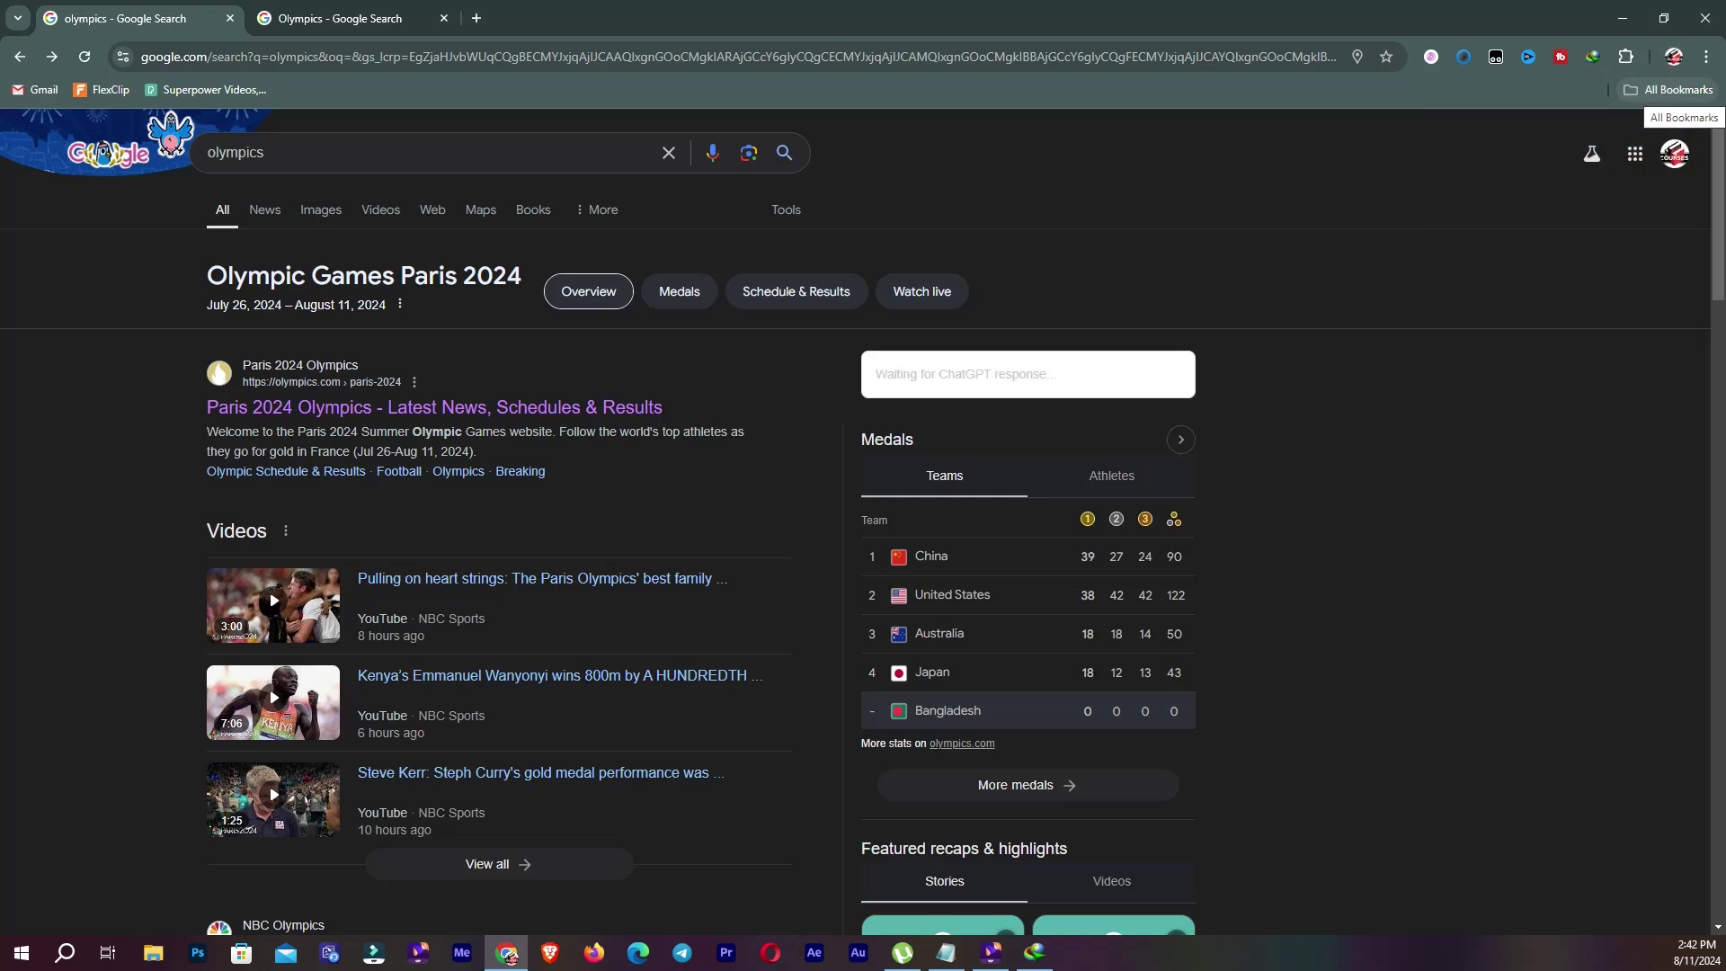
left_click(1670, 90)
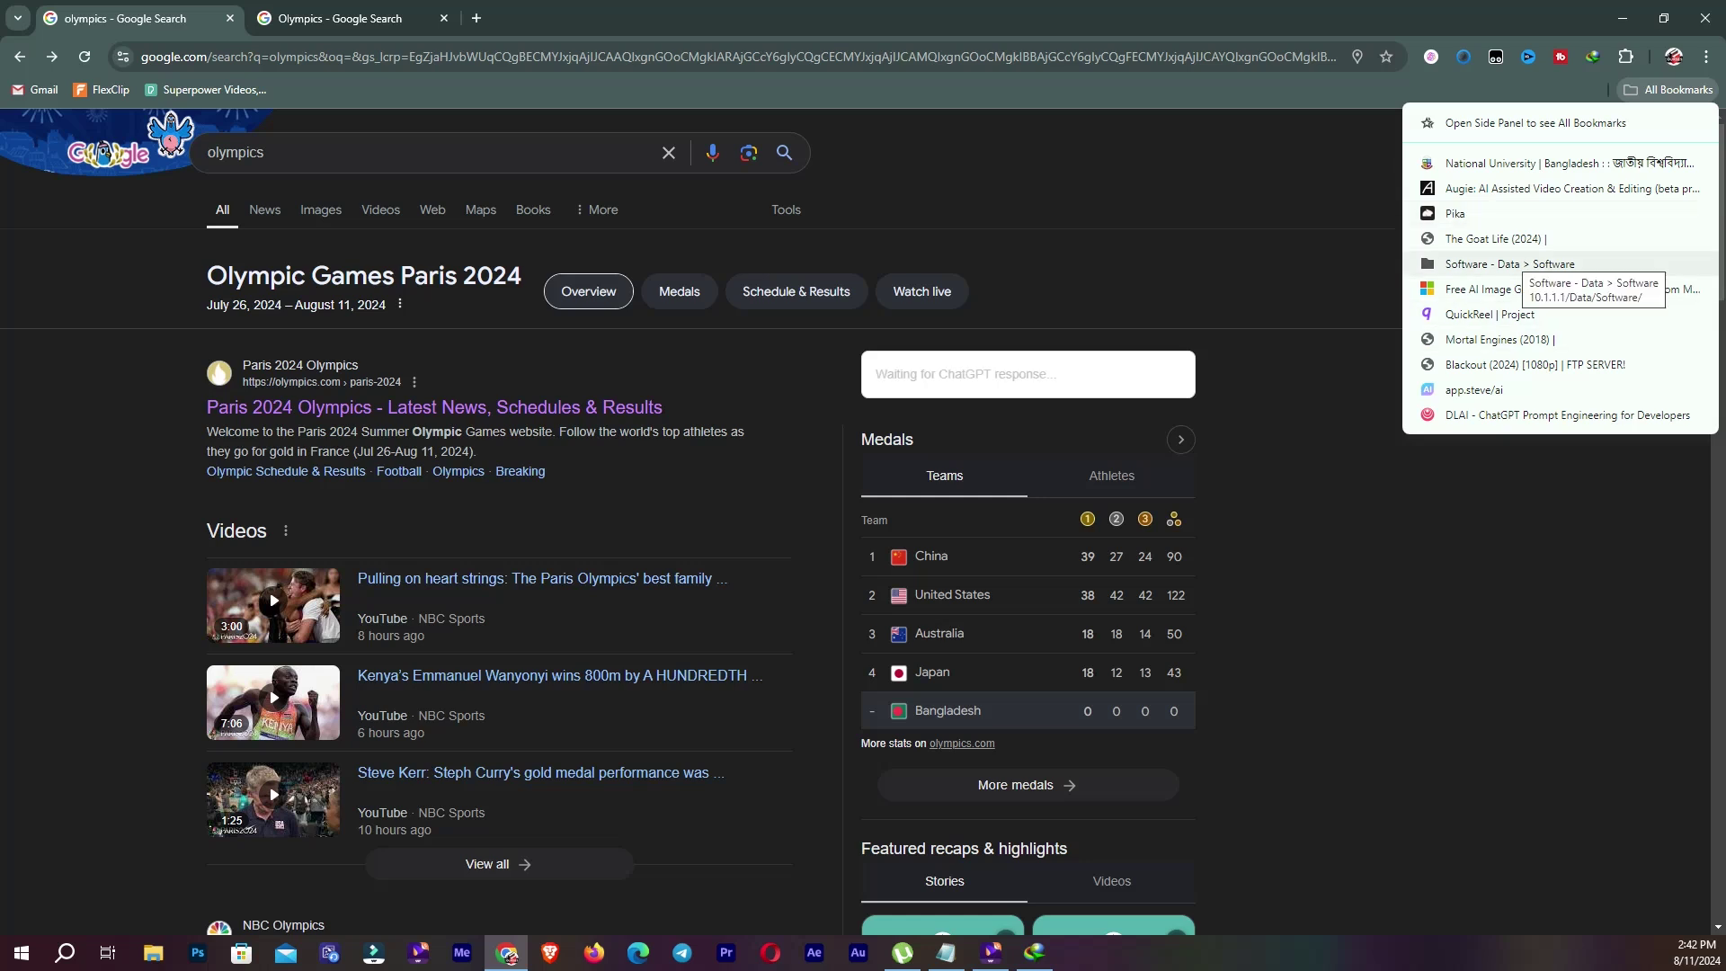
left_click(1520, 263)
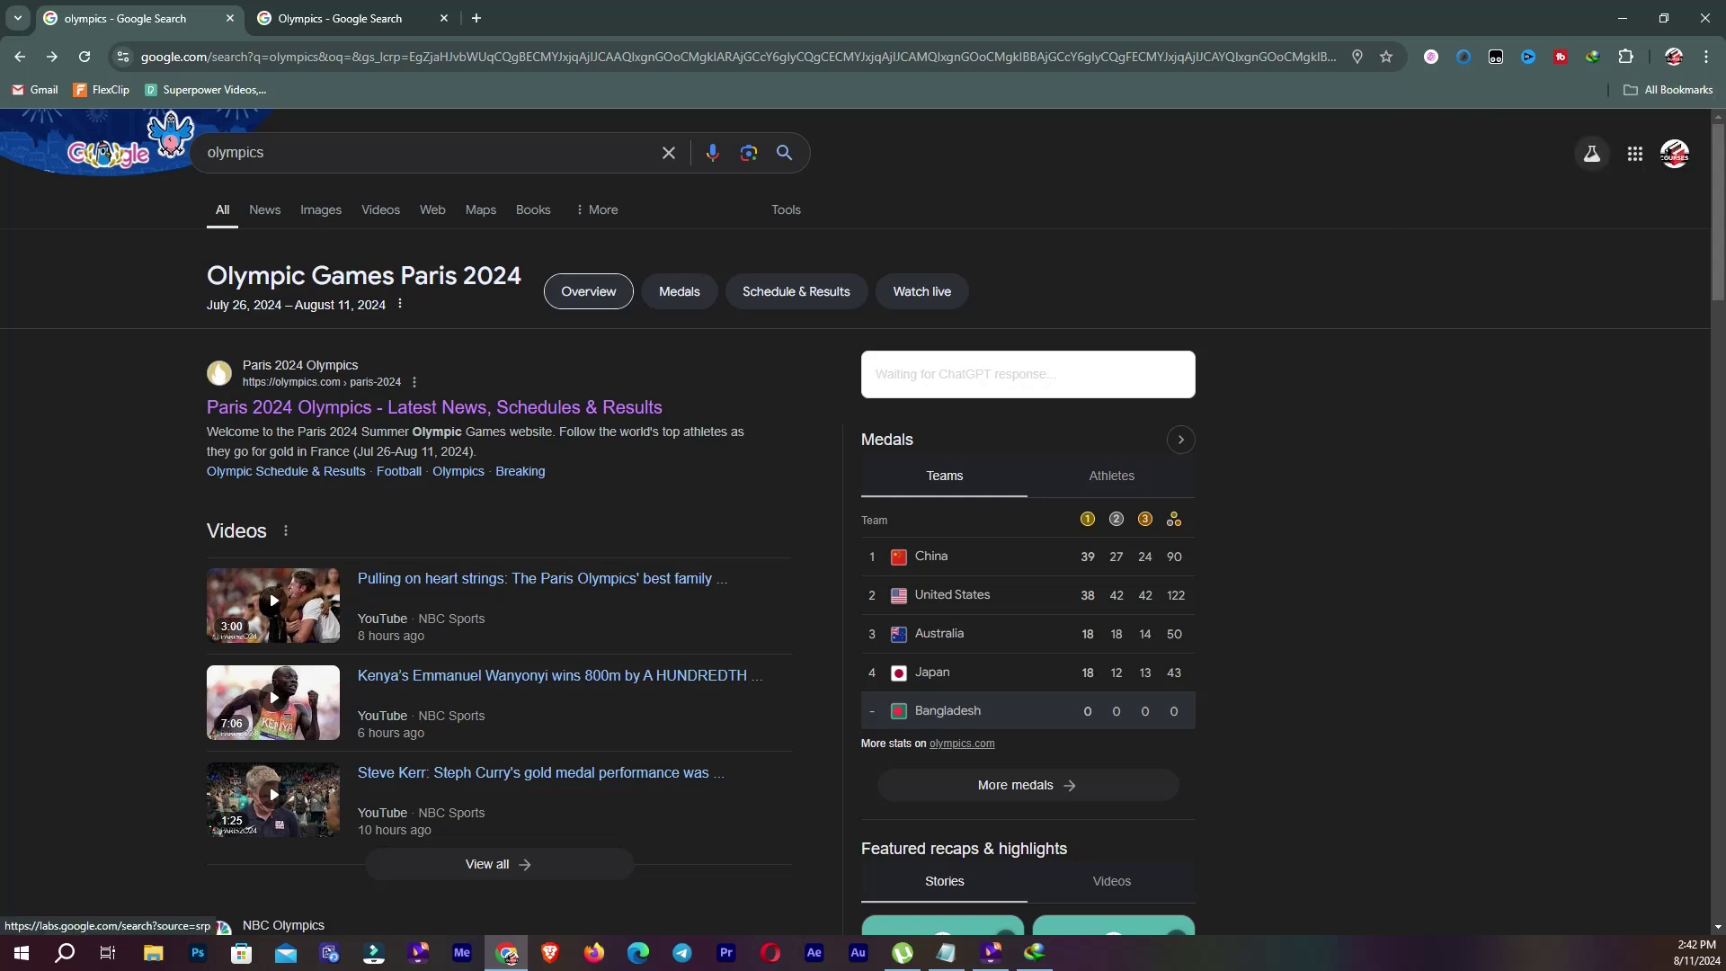
Step: Visit the Search Labs page, look over its AI experiments, and return to the olympics search results
left_click(1591, 153)
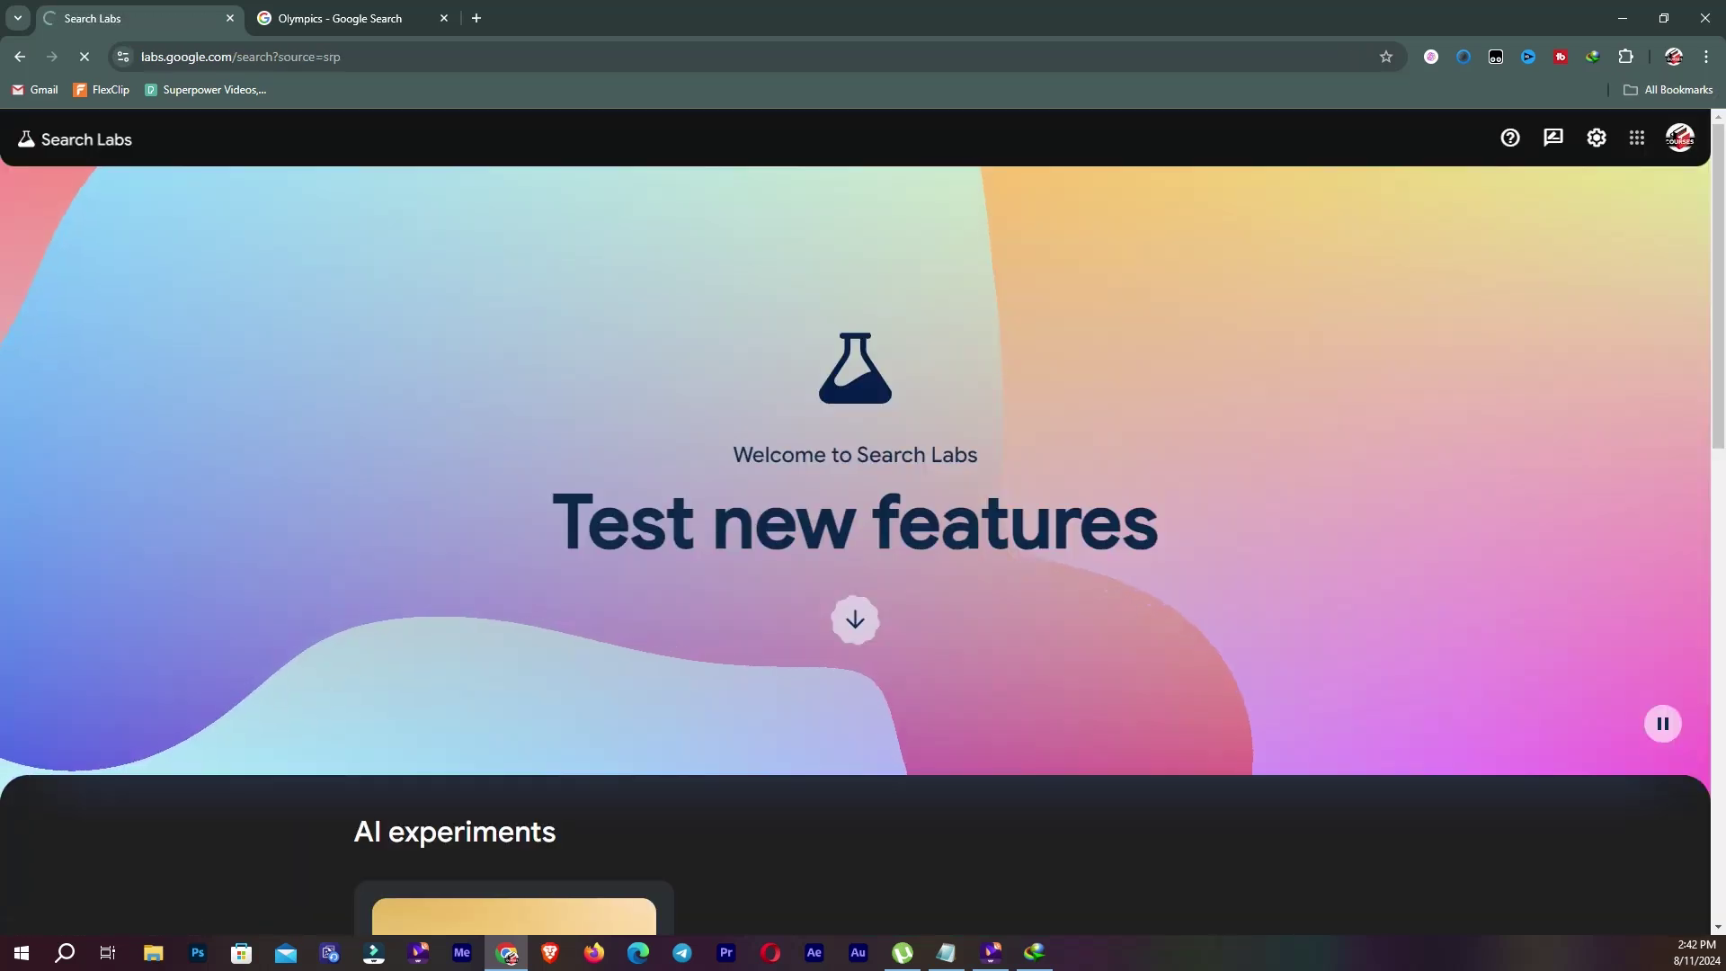
scroll(854, 539, "down", 12)
scroll(854, 540, "up", 2)
scroll(854, 540, "up", 10)
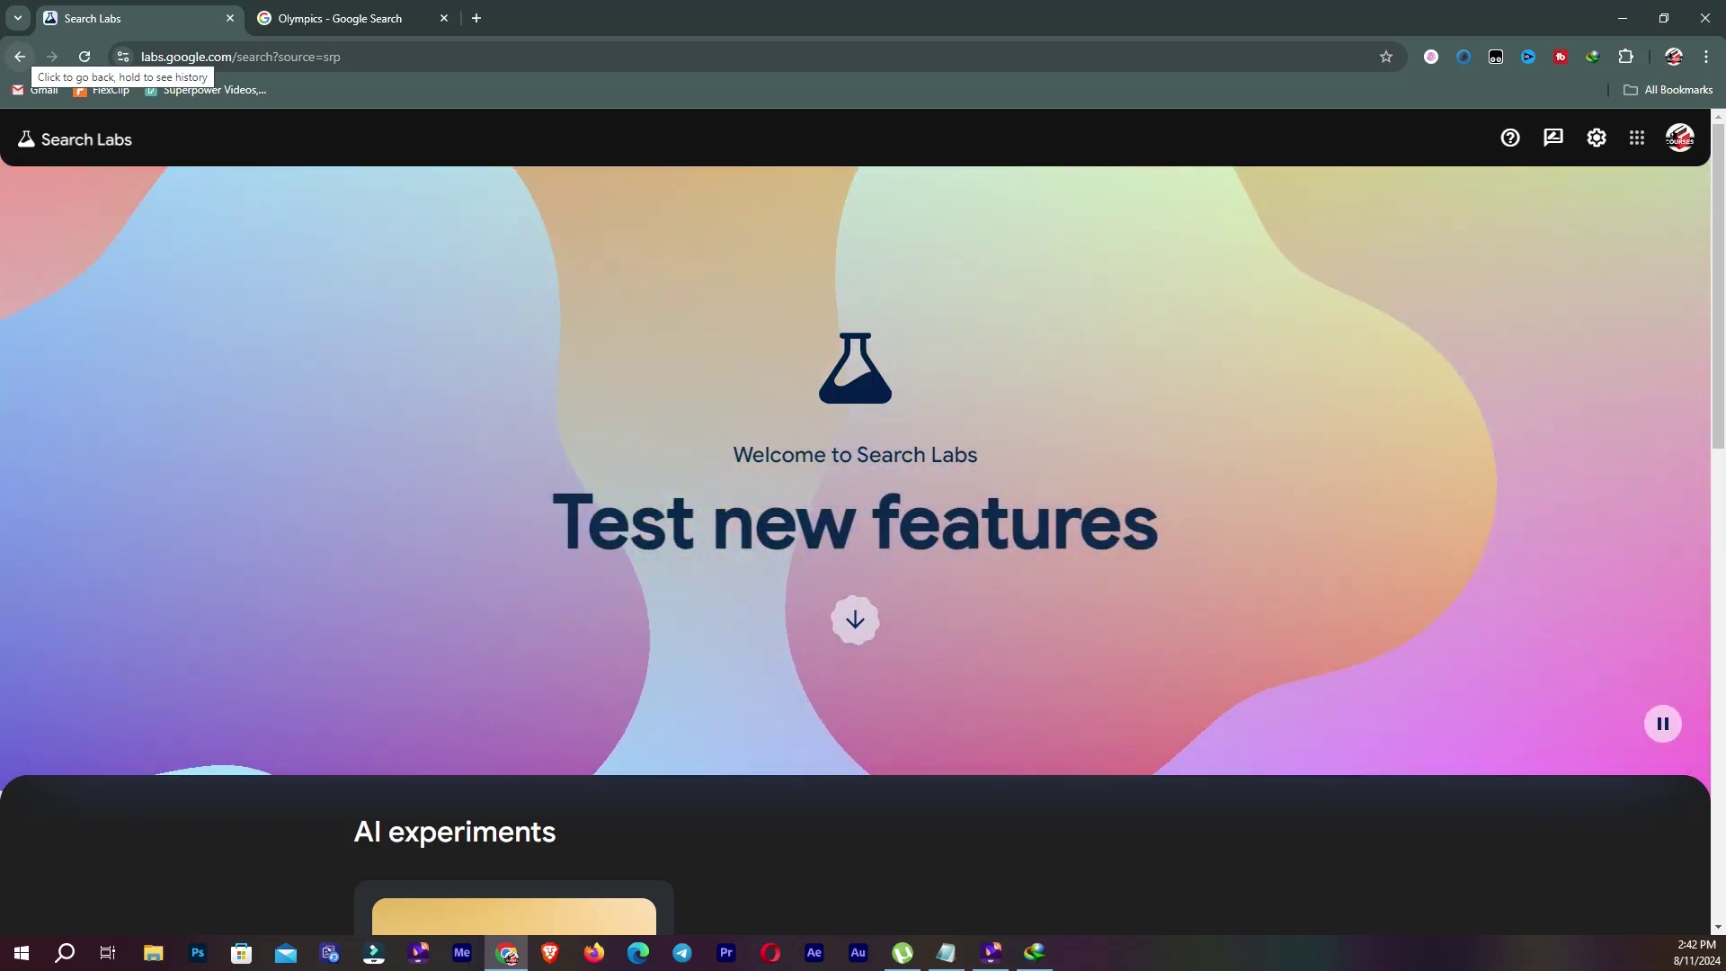
left_click(19, 56)
Step: Browse the Google apps list, view the full Google products page through More from Google, and close that page
left_click(1634, 153)
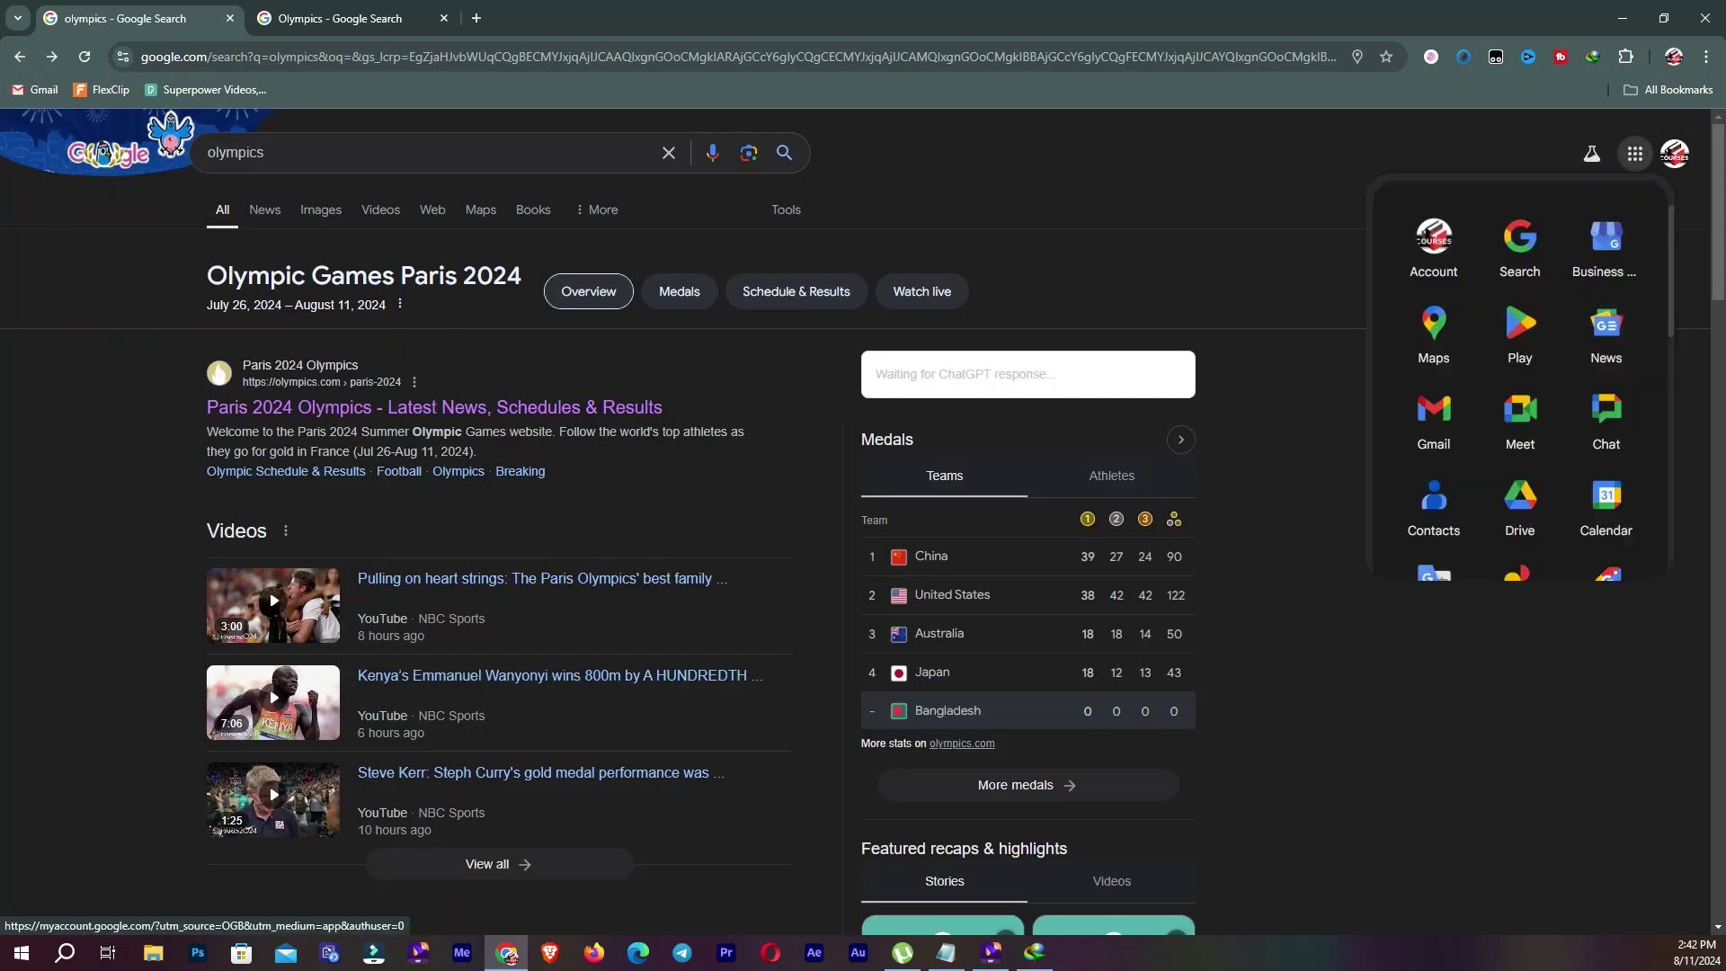
scroll(1520, 360, "down", 5)
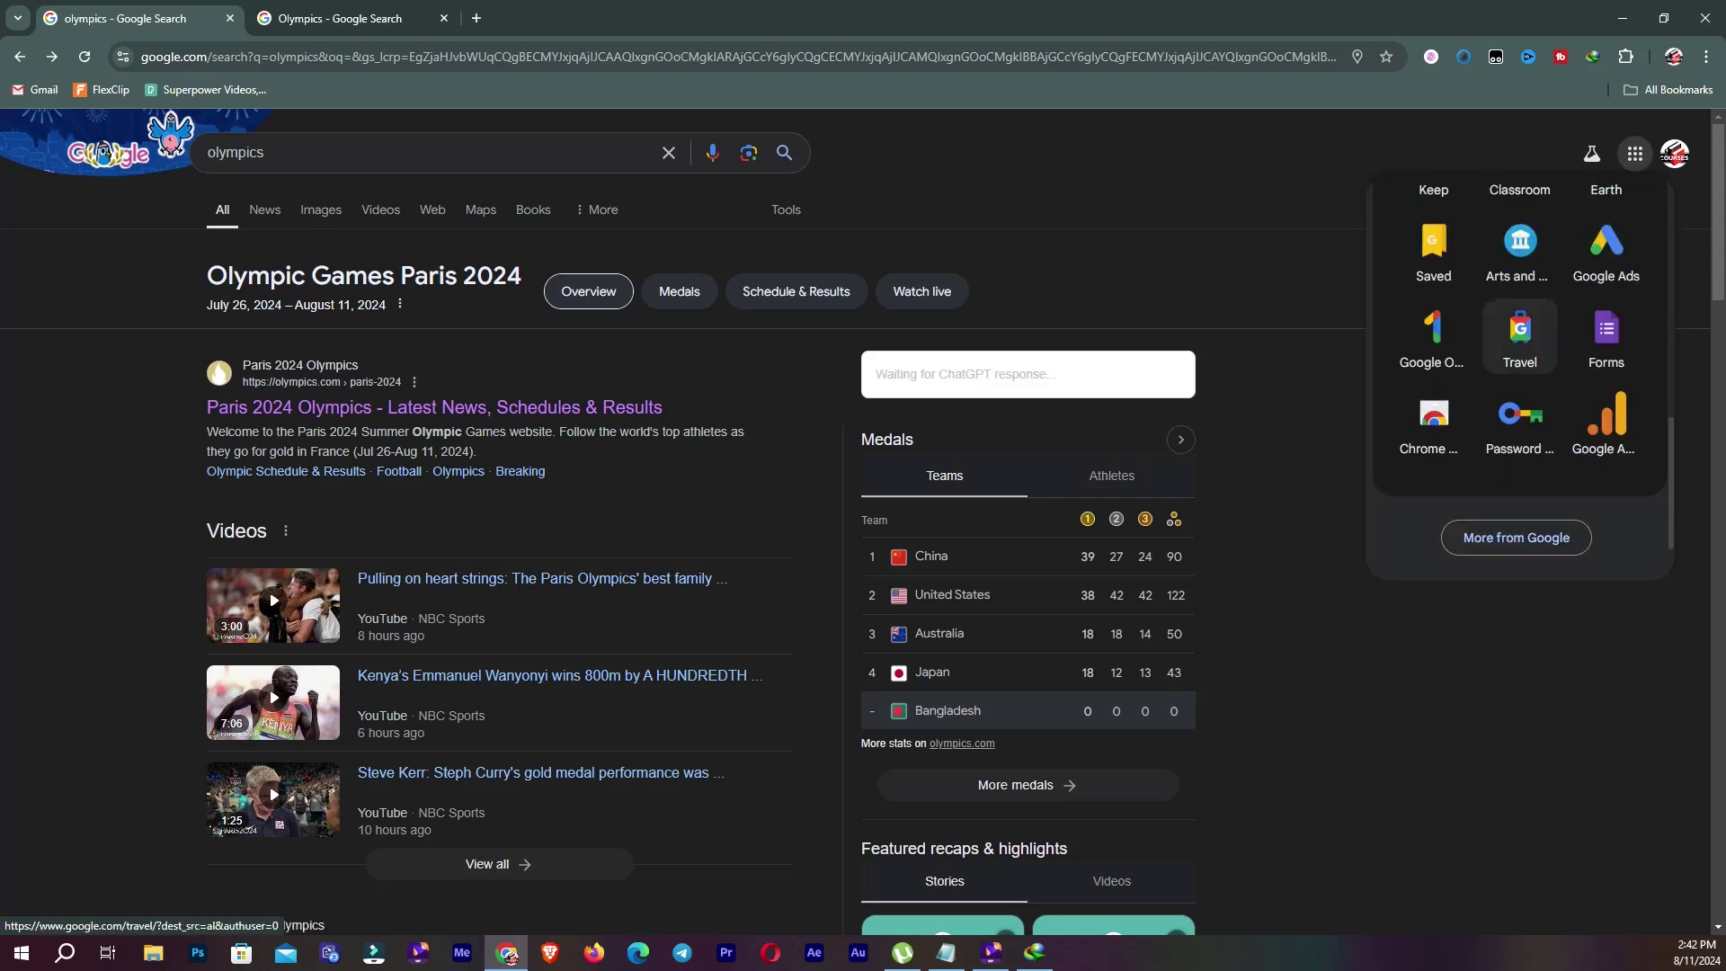
scroll(1520, 342, "up", 5)
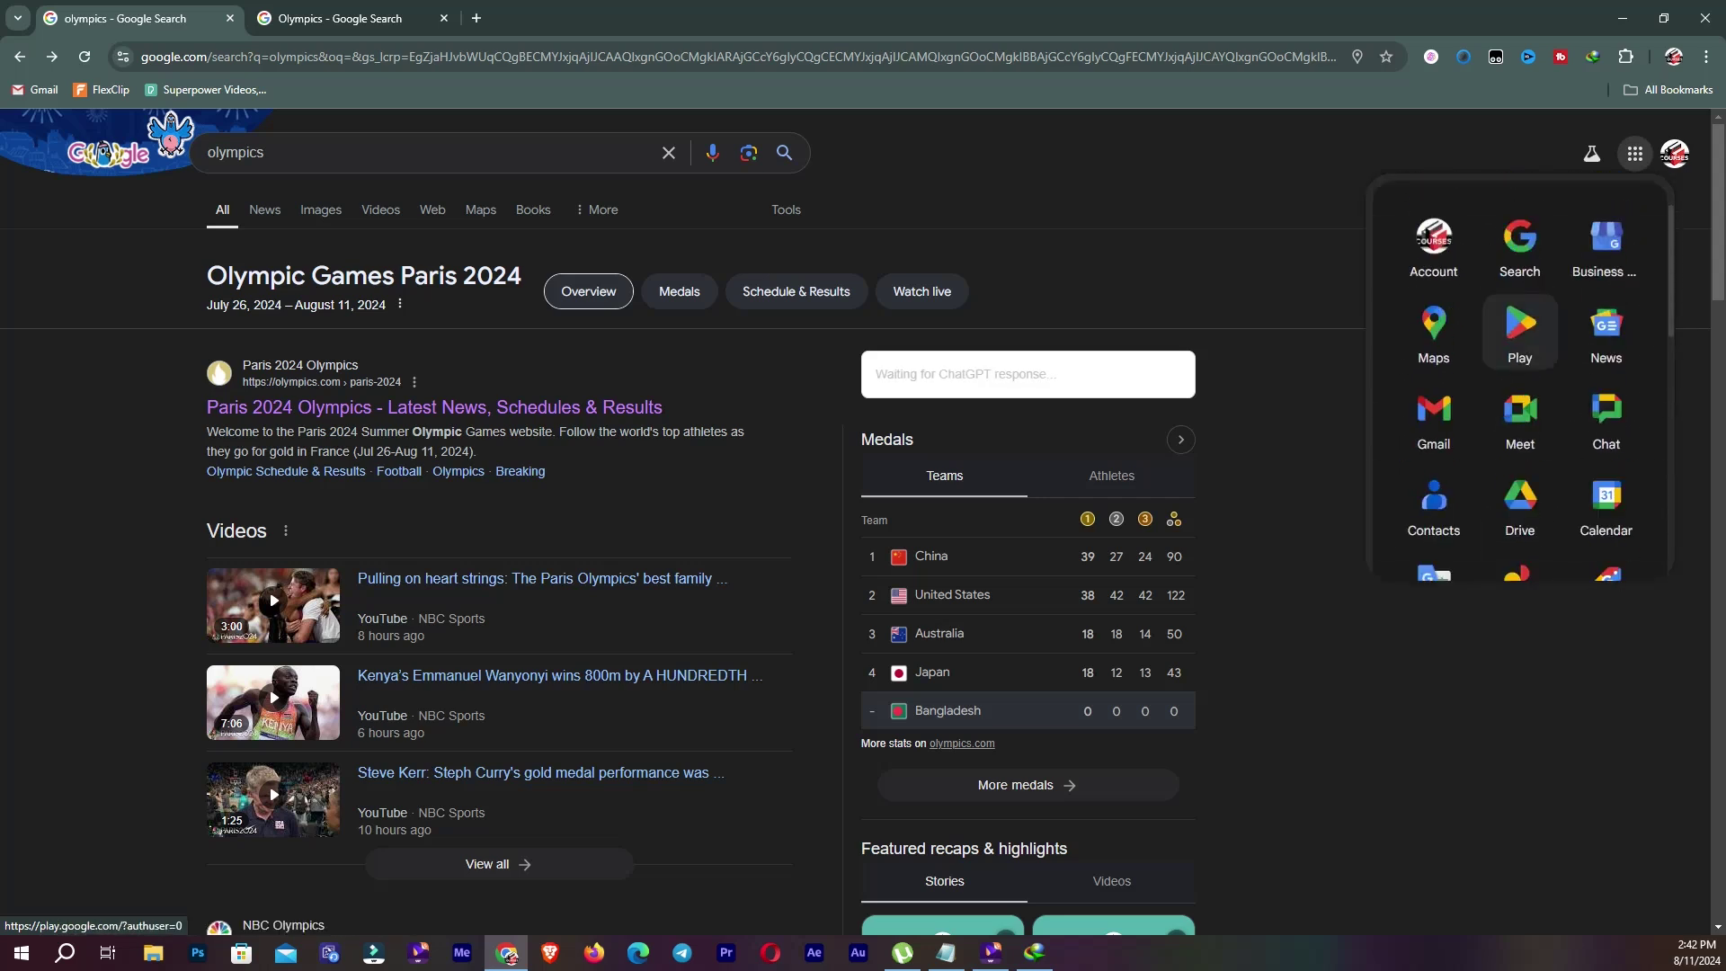
scroll(1564, 324, "down", 6)
scroll(1607, 319, "down", 3)
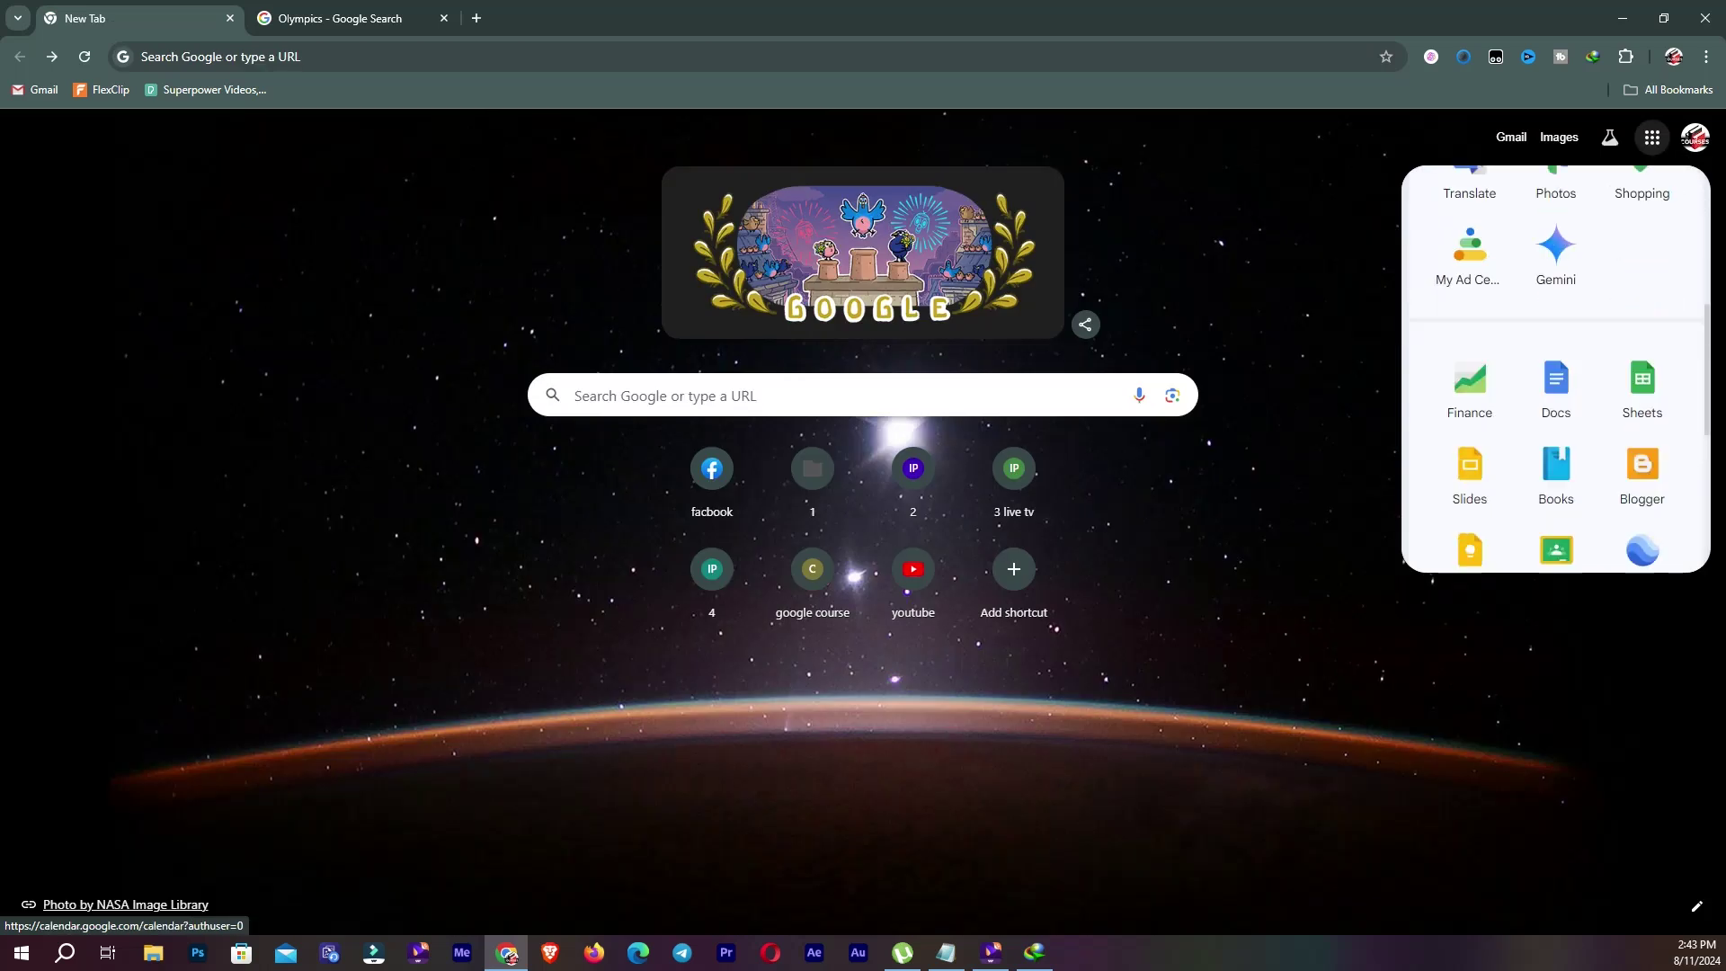
scroll(1555, 359, "down", 5)
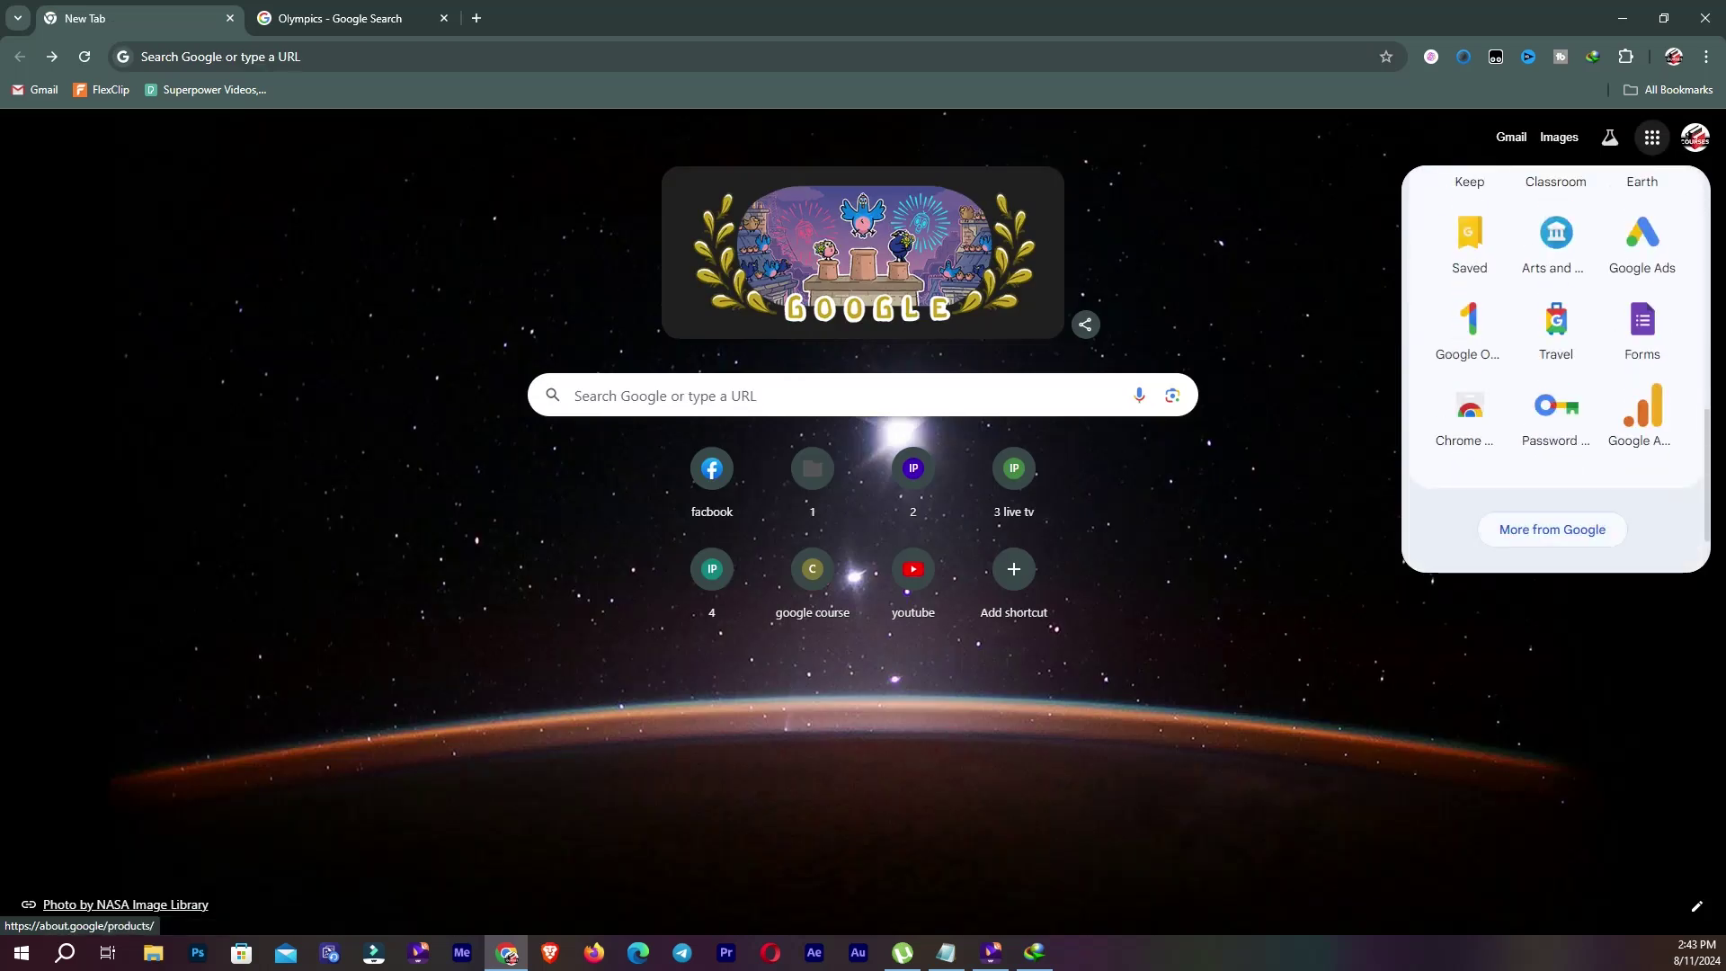
left_click(1553, 530)
scroll(855, 521, "down", 20)
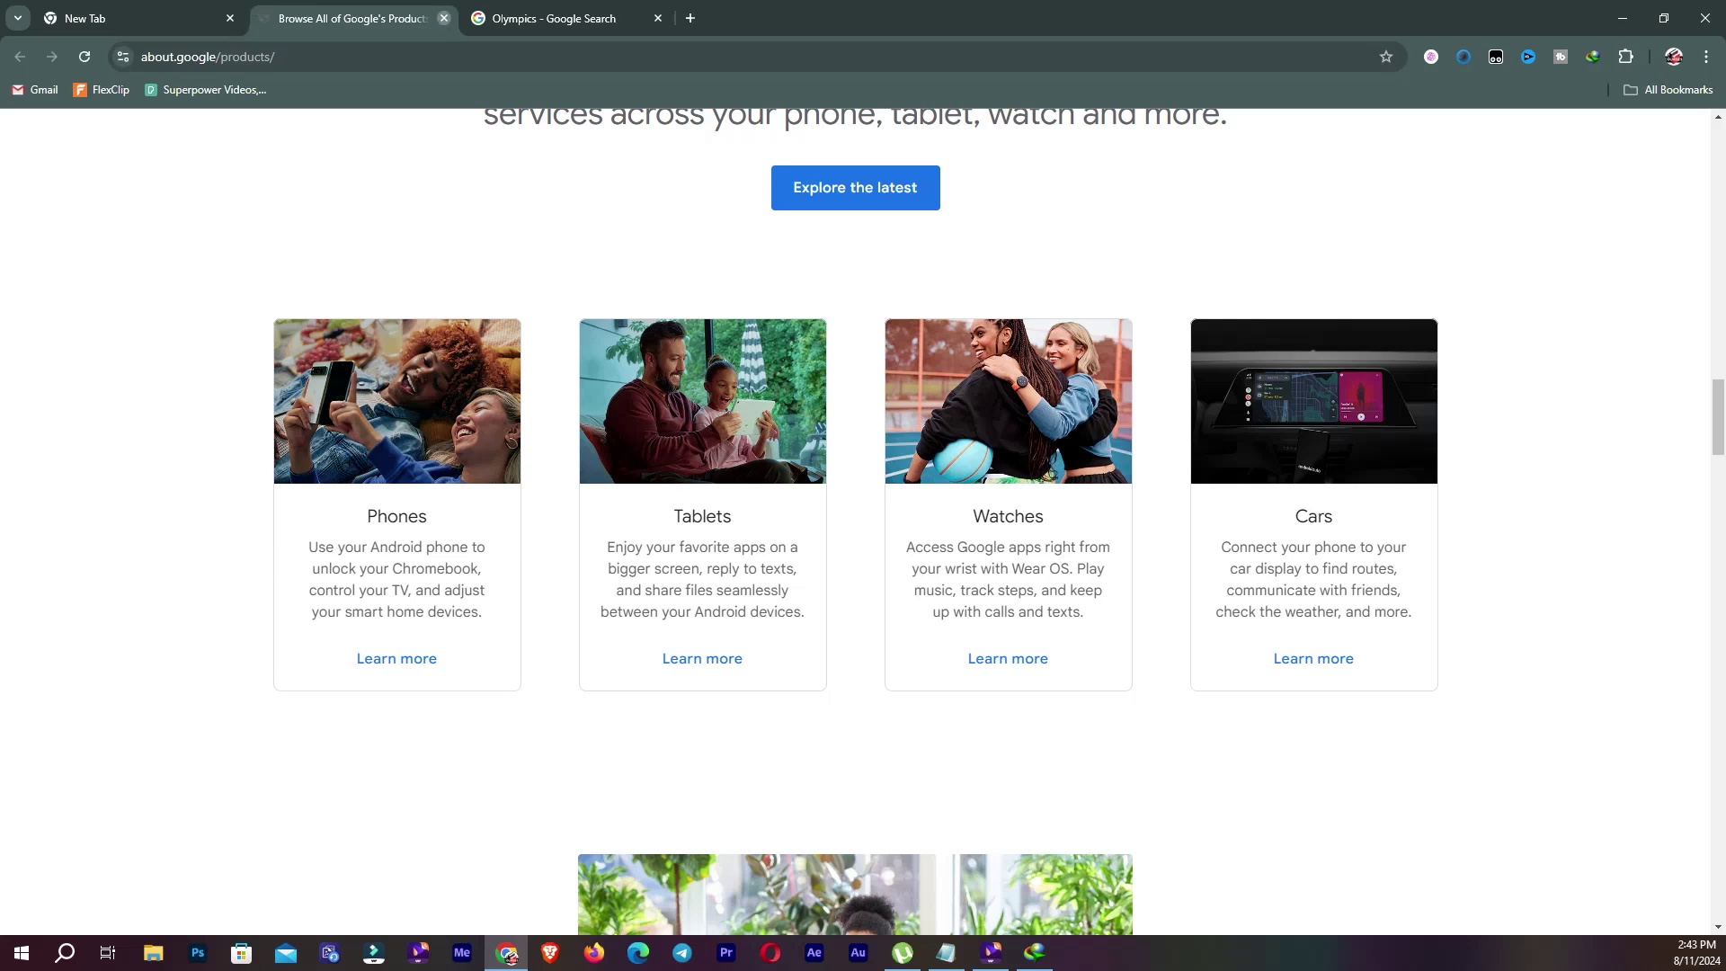
left_click(444, 18)
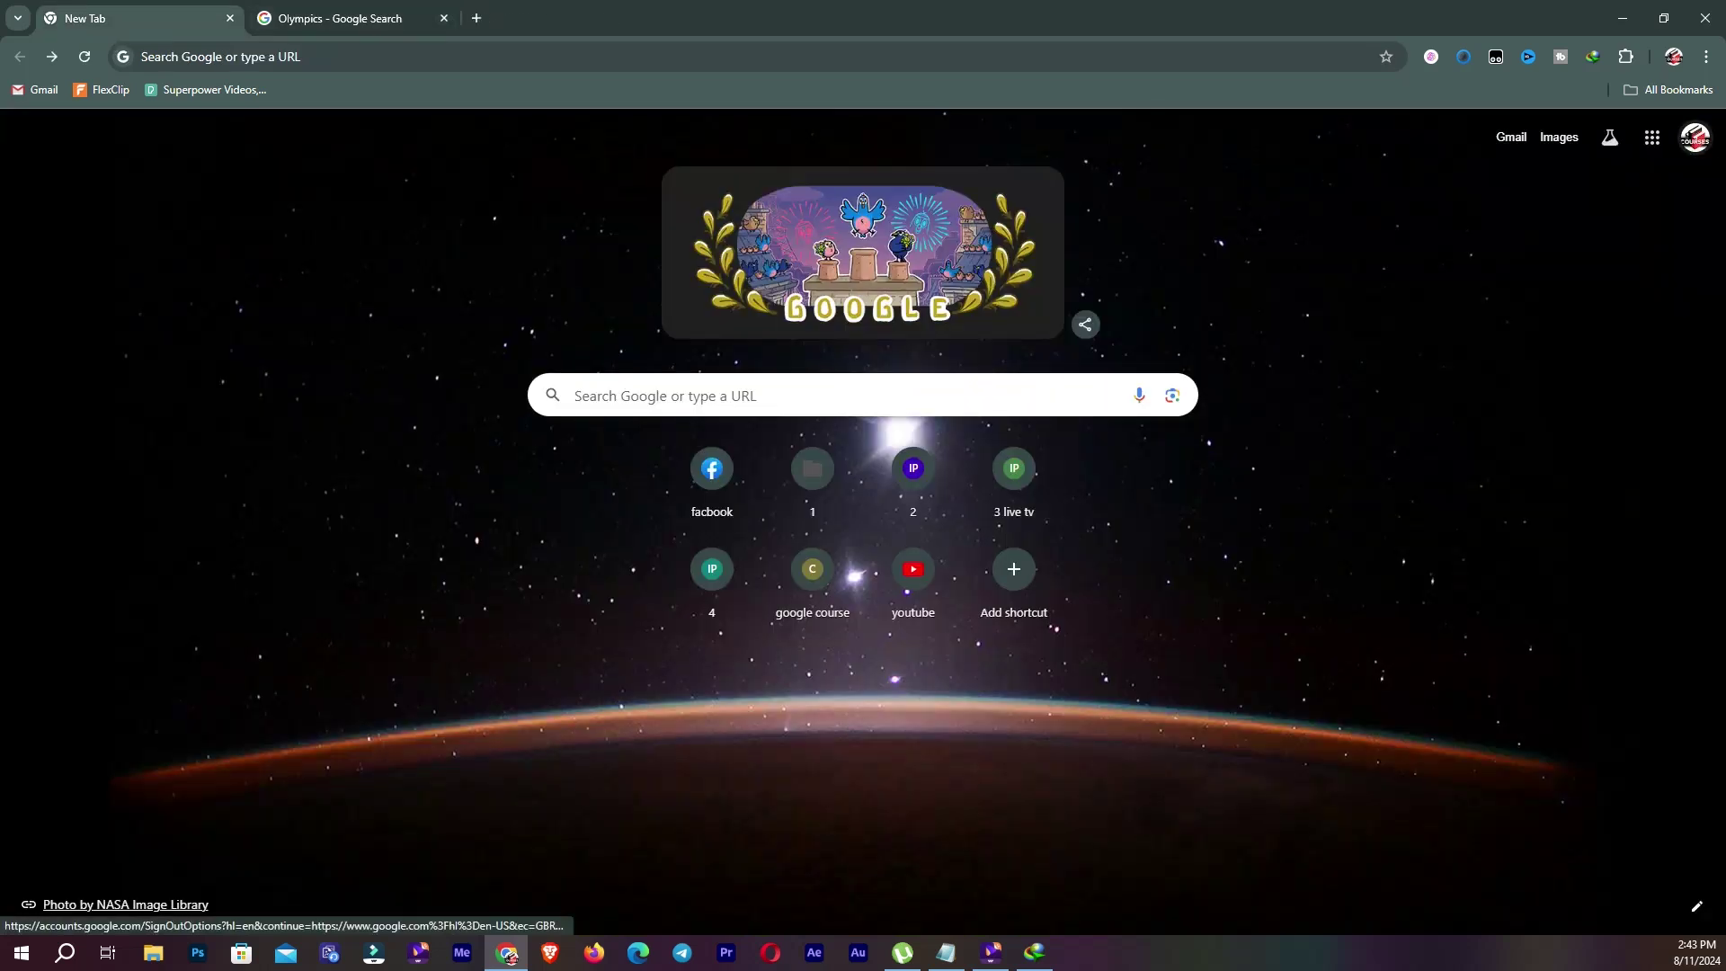
Step: View the sign-in page for adding another Google account, and return to the new tab page
left_click(1695, 136)
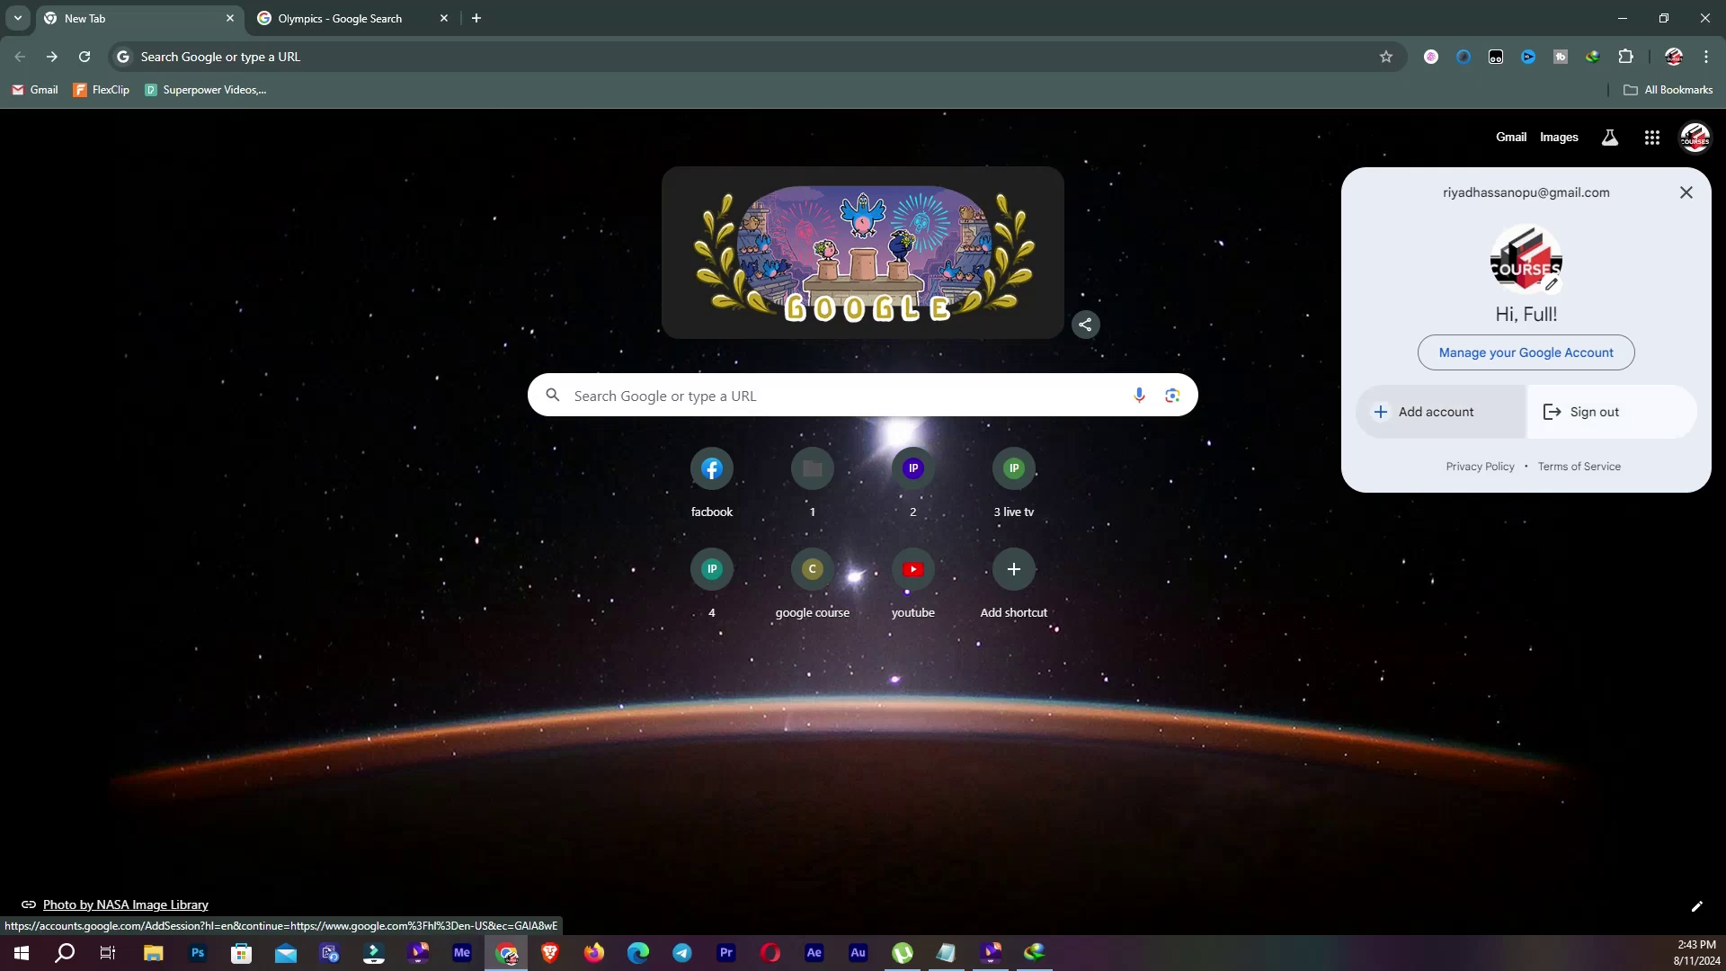
left_click(1437, 411)
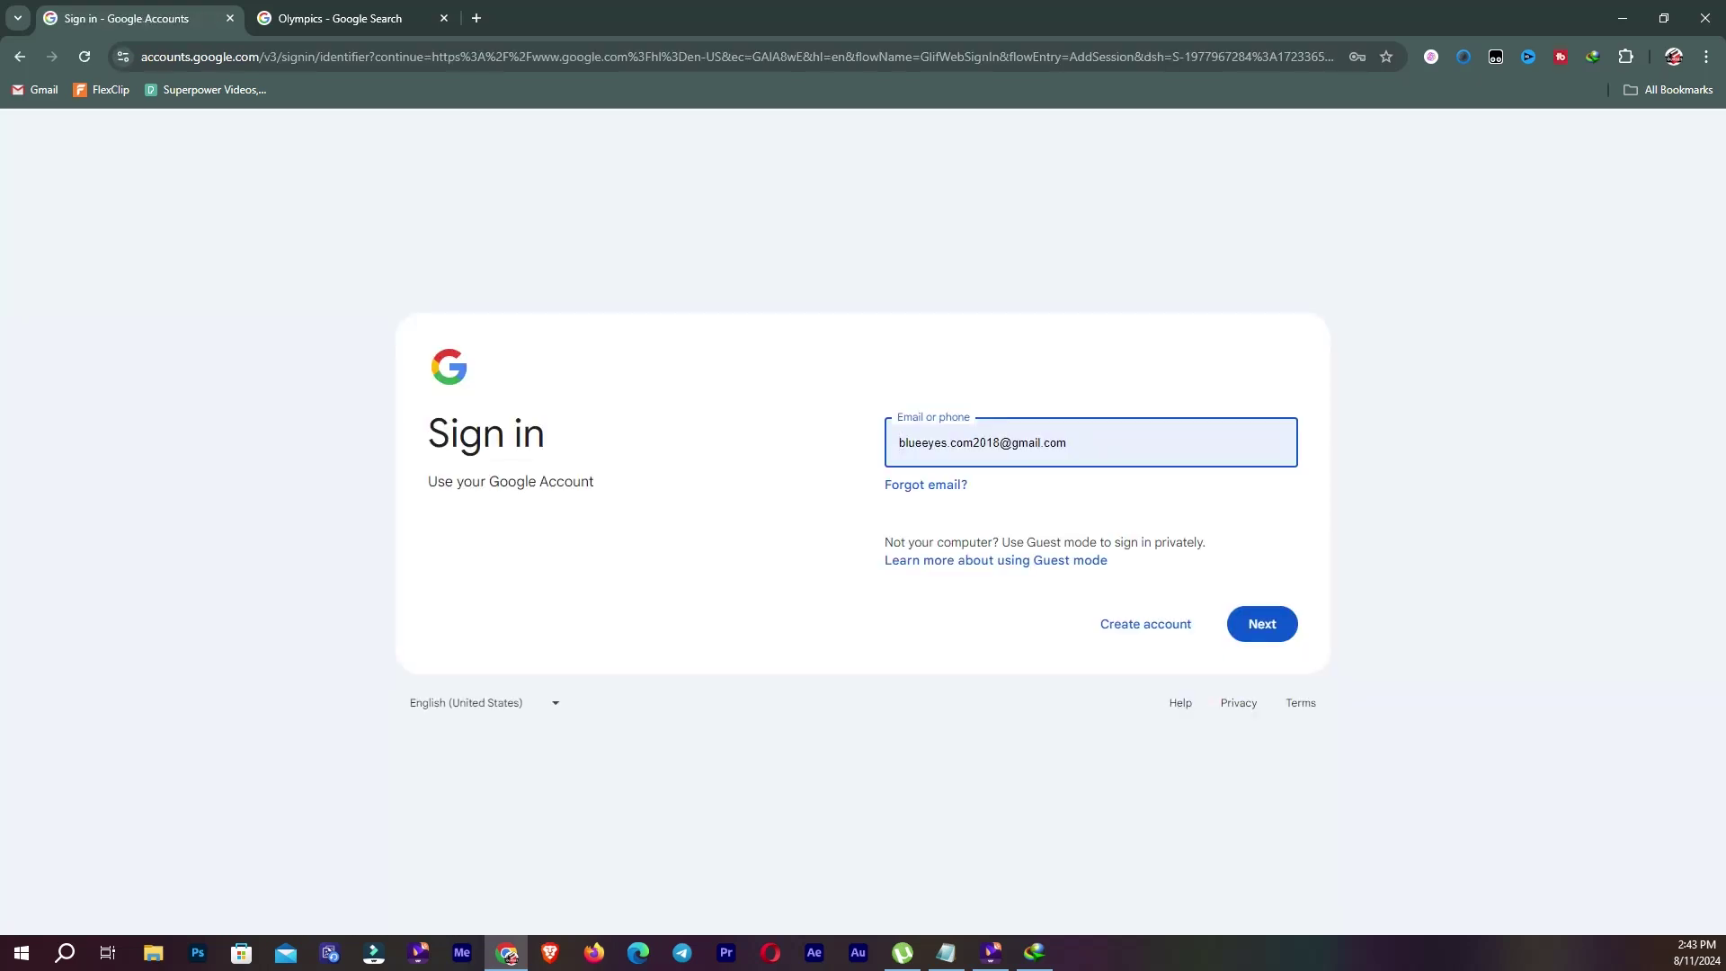
key("alt+Left")
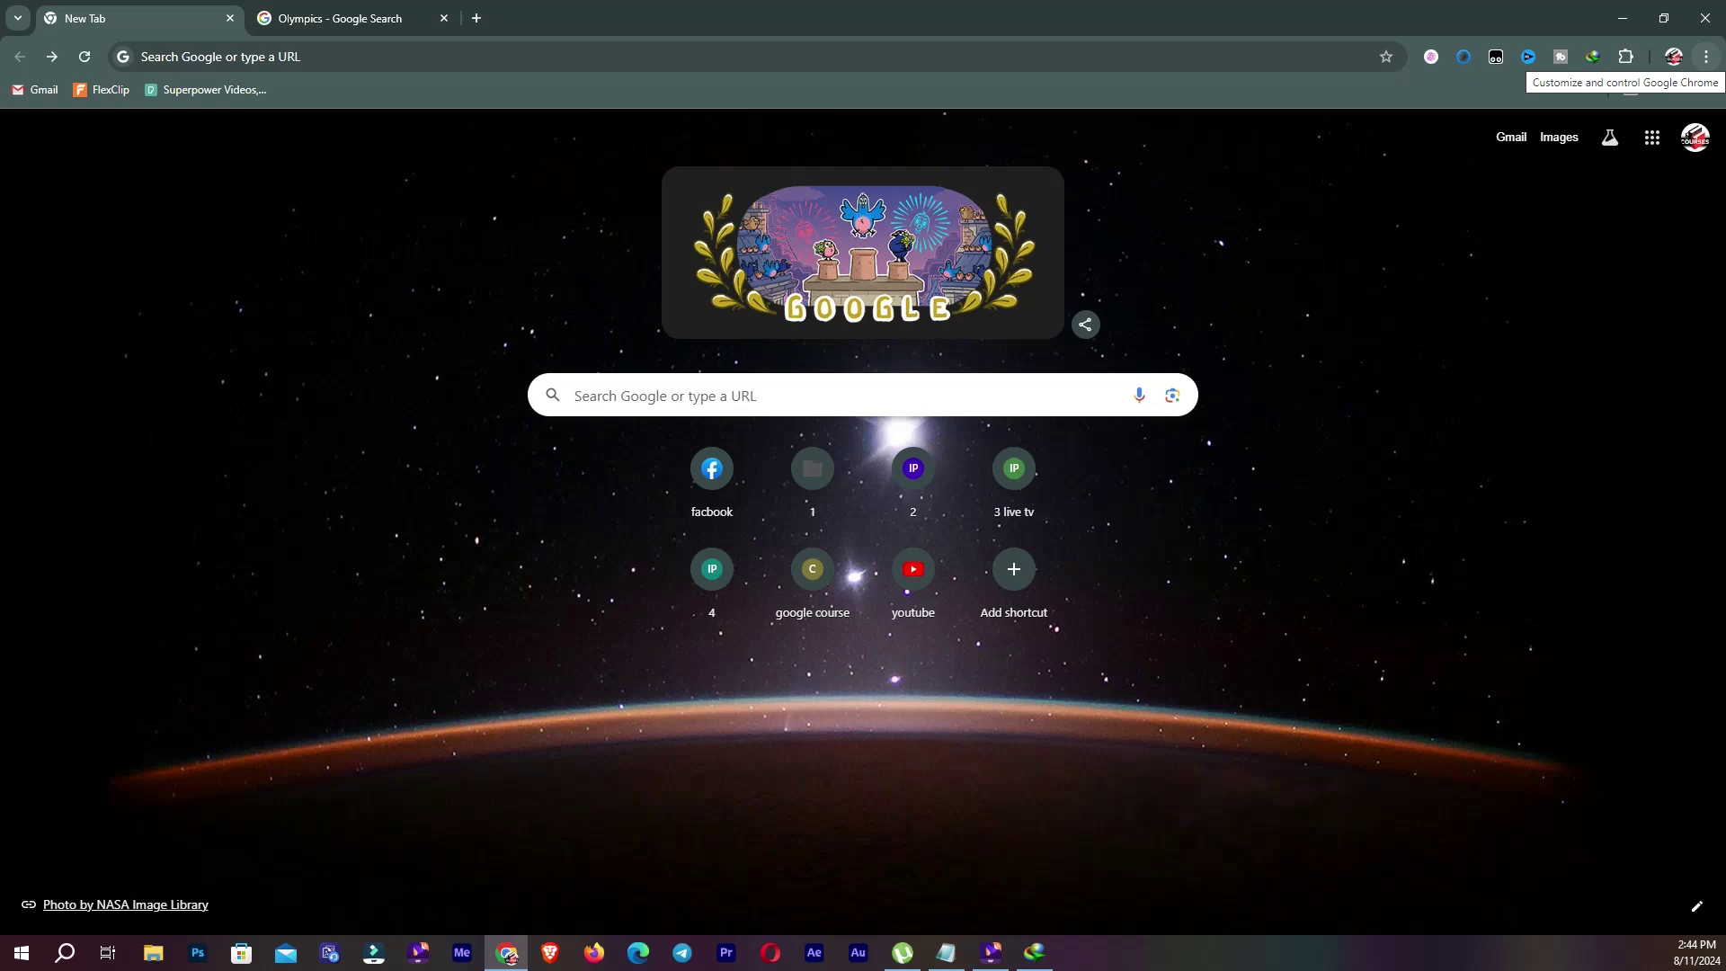
Step: Open a new Incognito window to view its start page, and close the window
left_click(1706, 56)
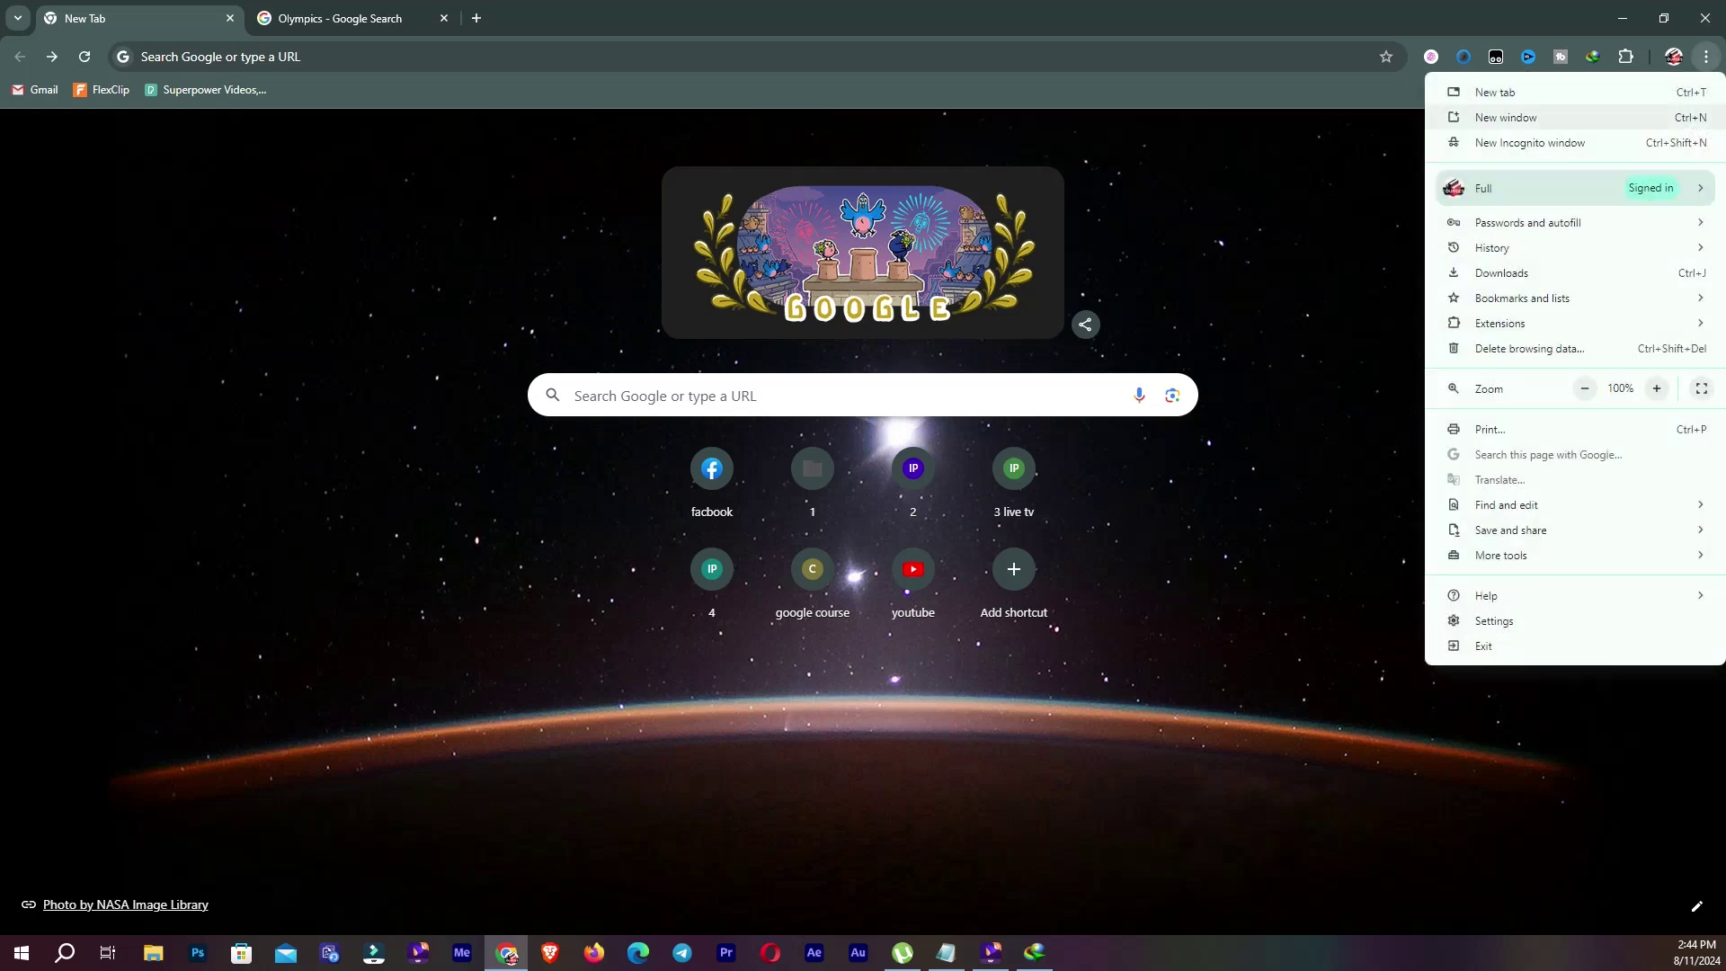
key("Down")
key("Down")
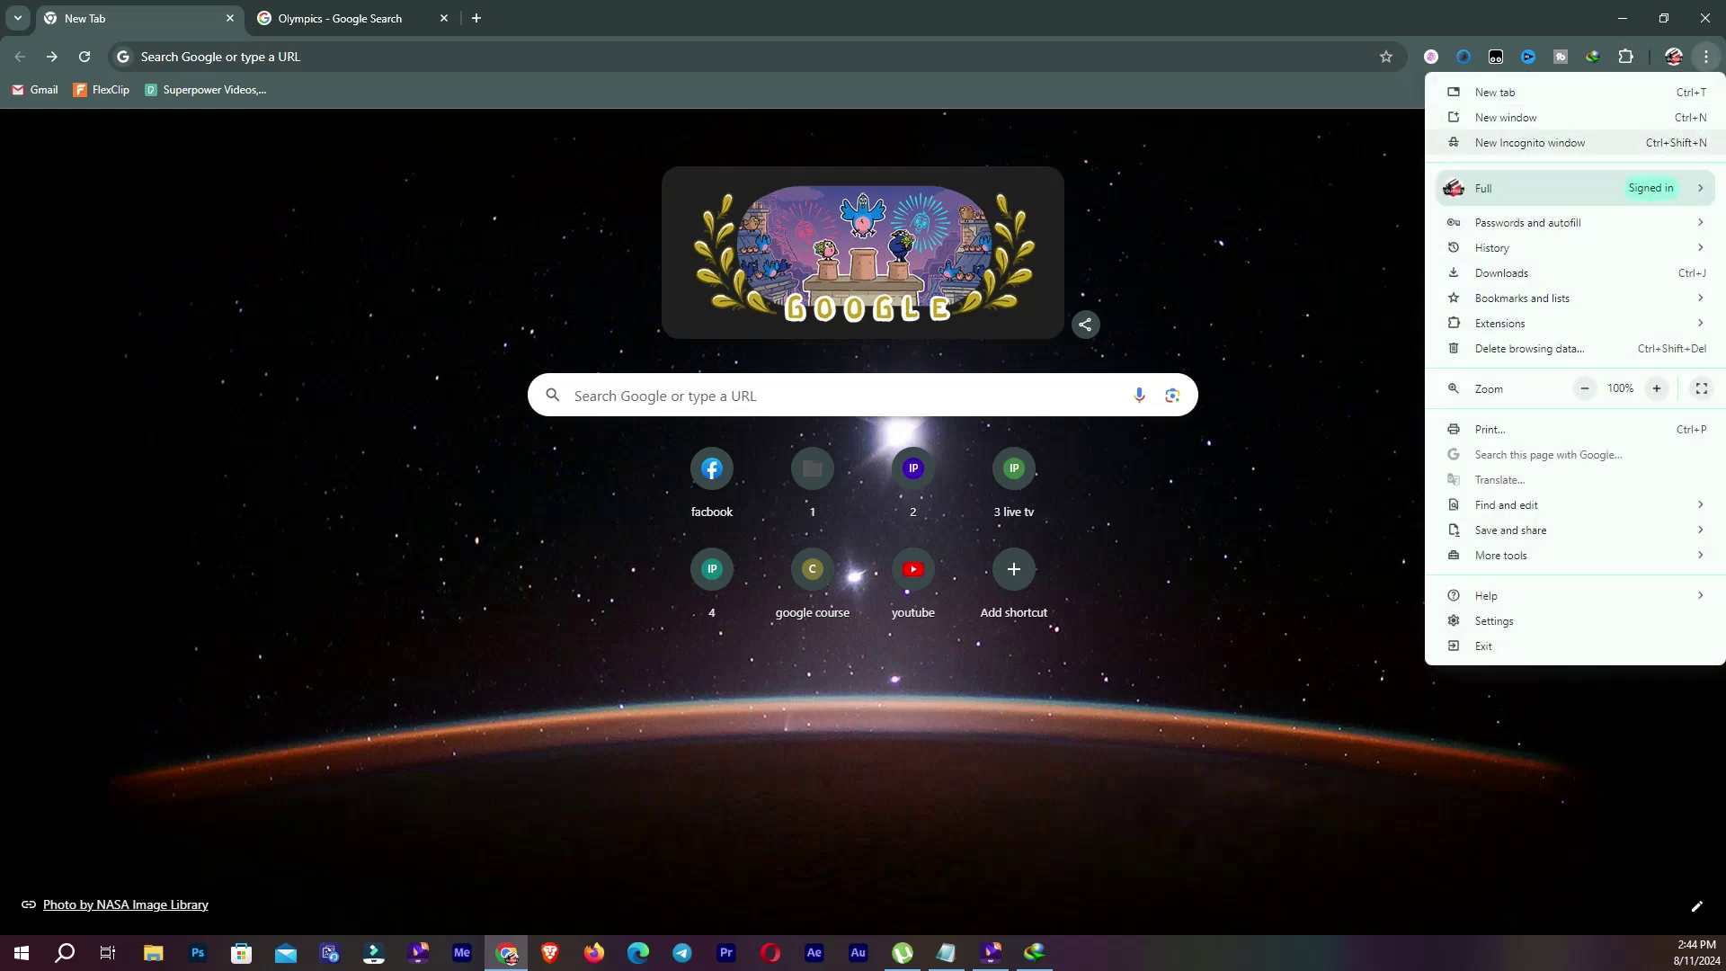
key("Return")
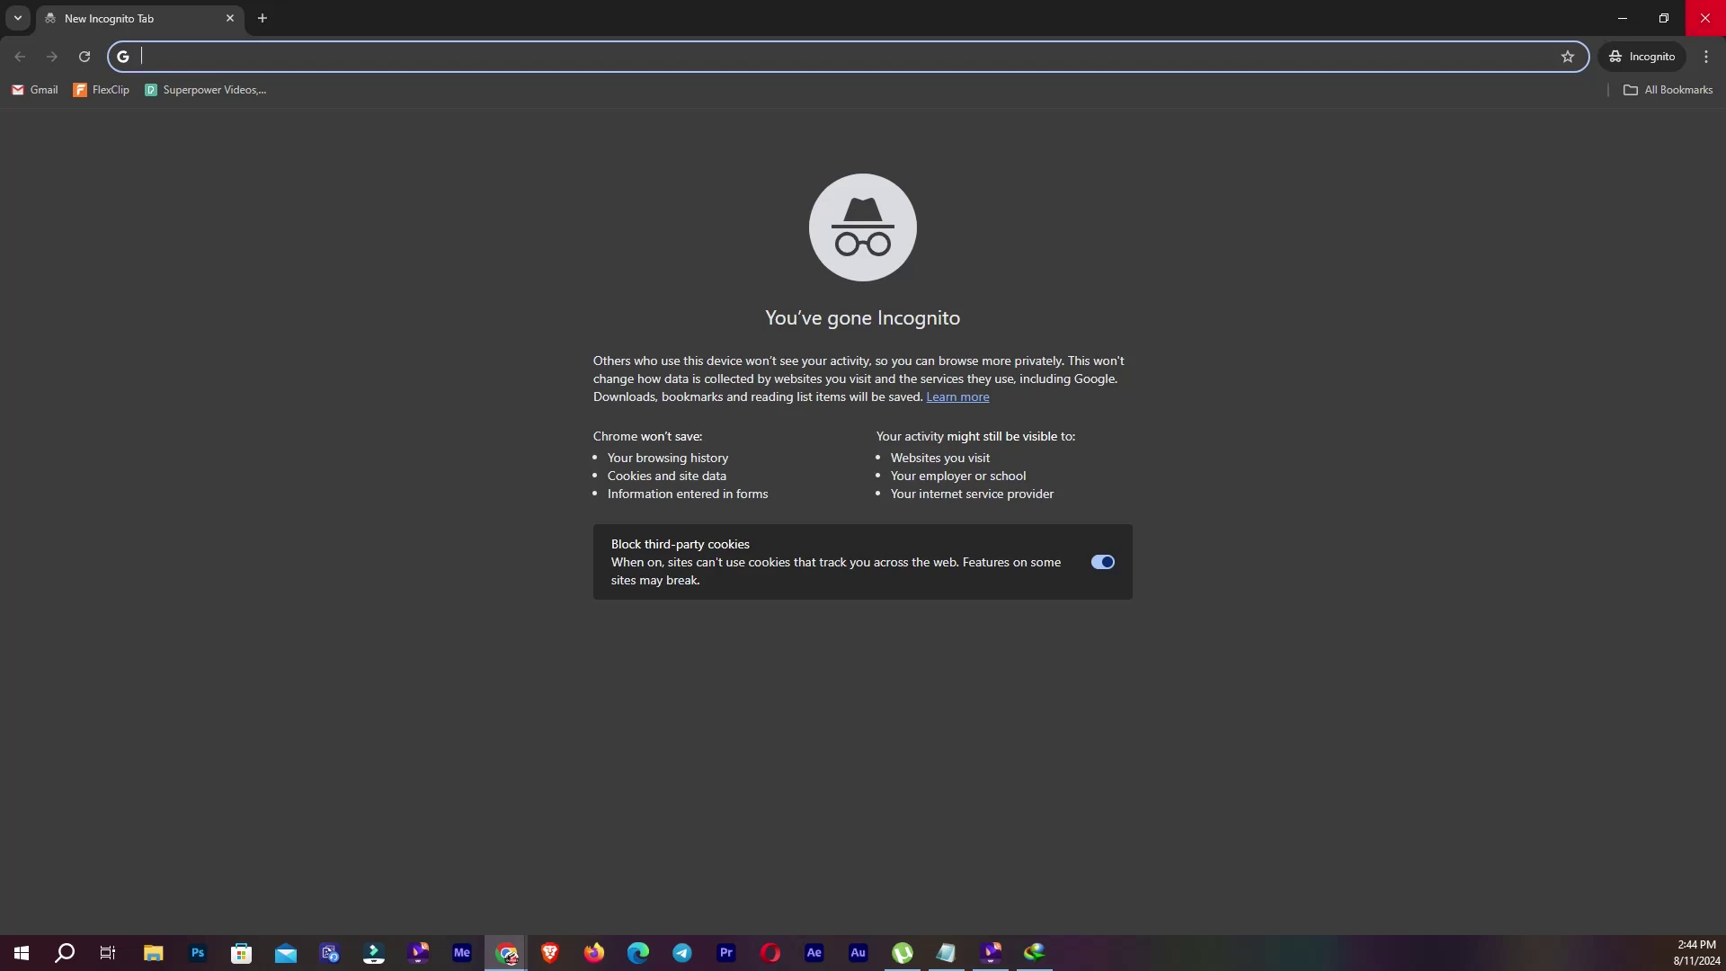
left_click(1706, 18)
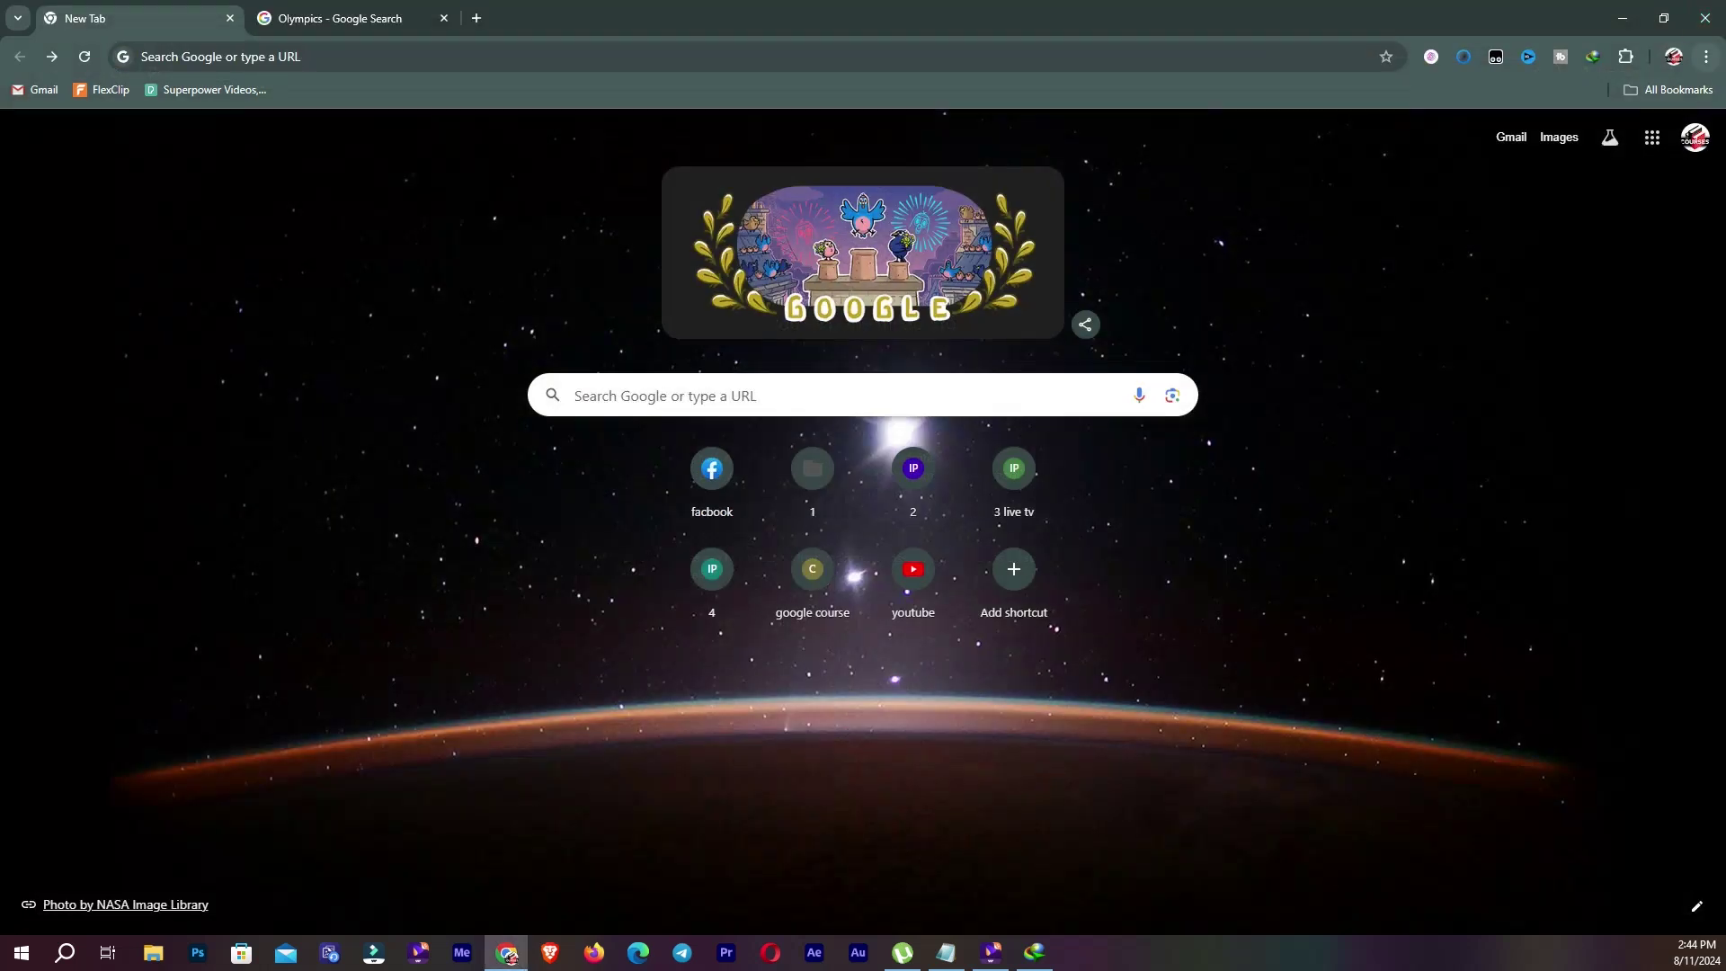
Step: Look over the profile options and recent tabs, view the full browsing history, and return to the new tab page
left_click(1704, 57)
mouse_move(1573, 188)
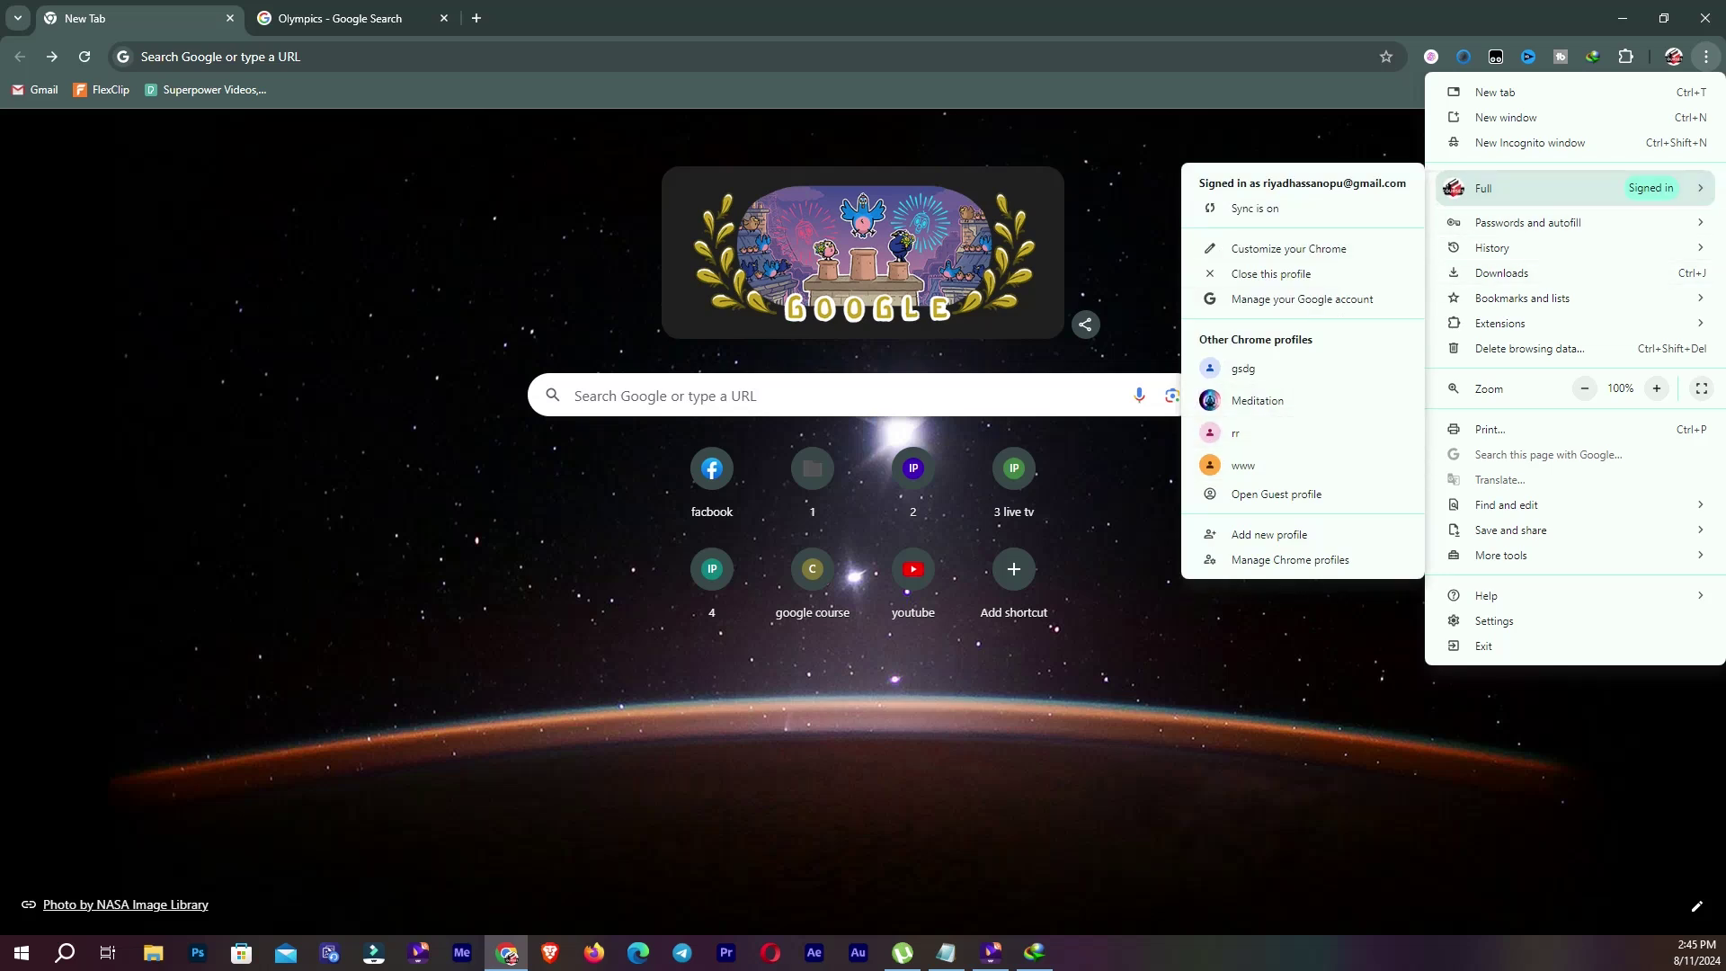
mouse_move(1510, 248)
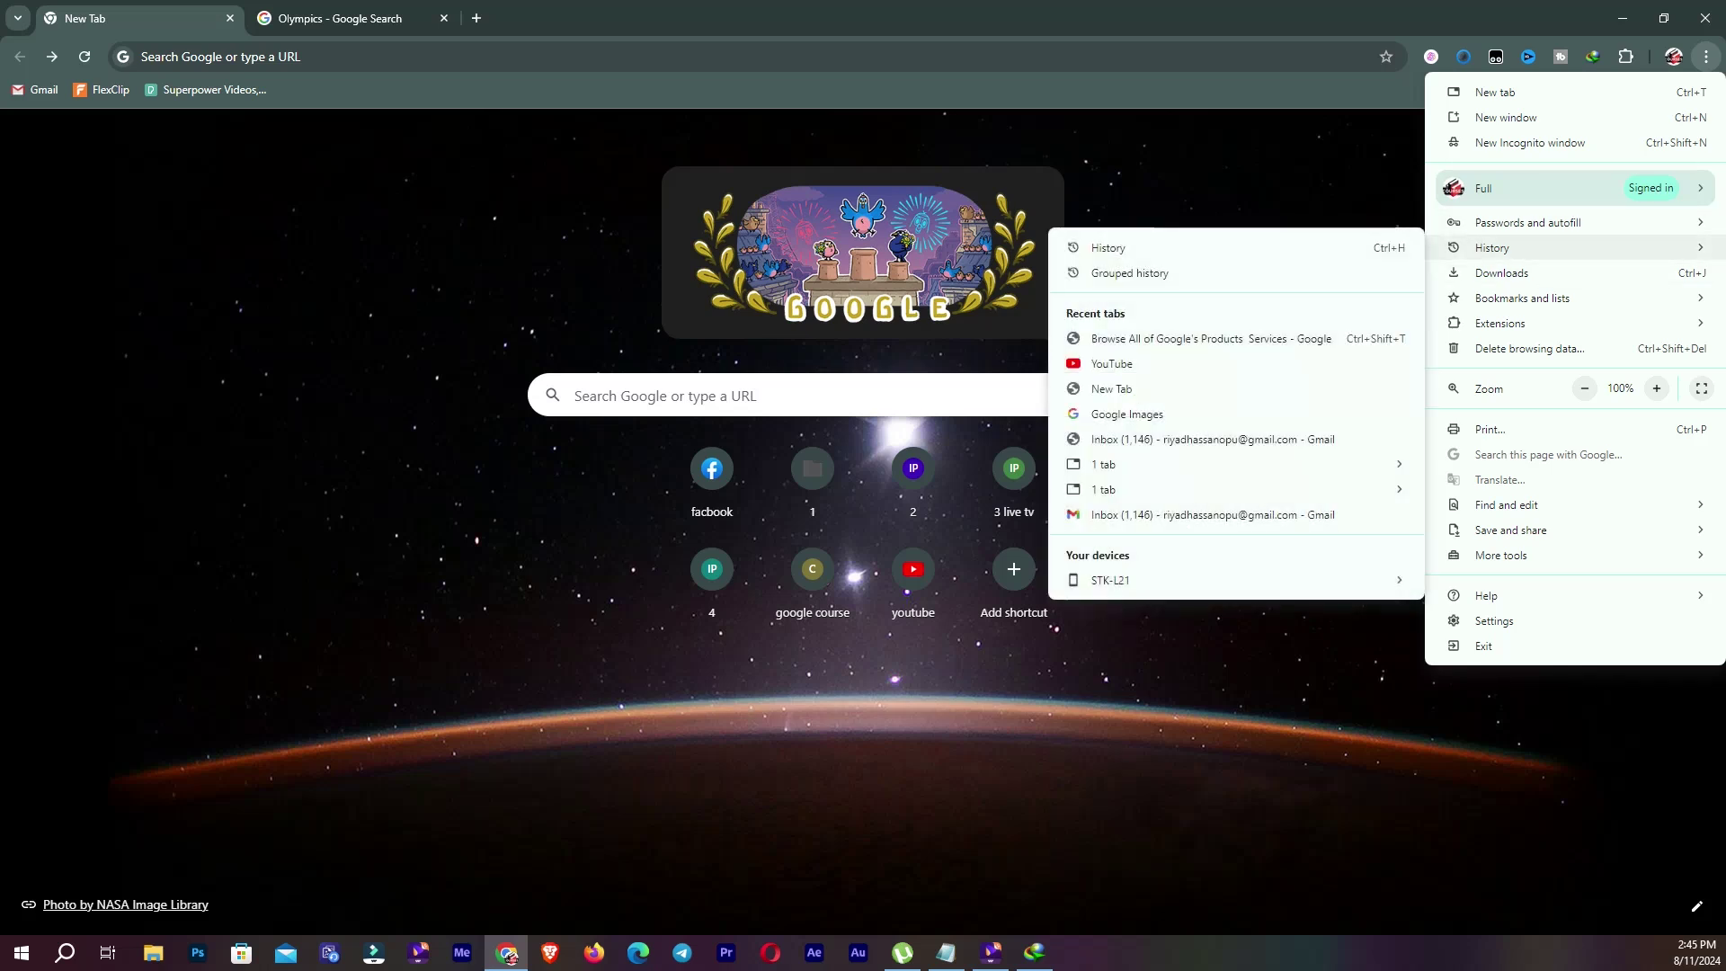
left_click(1111, 247)
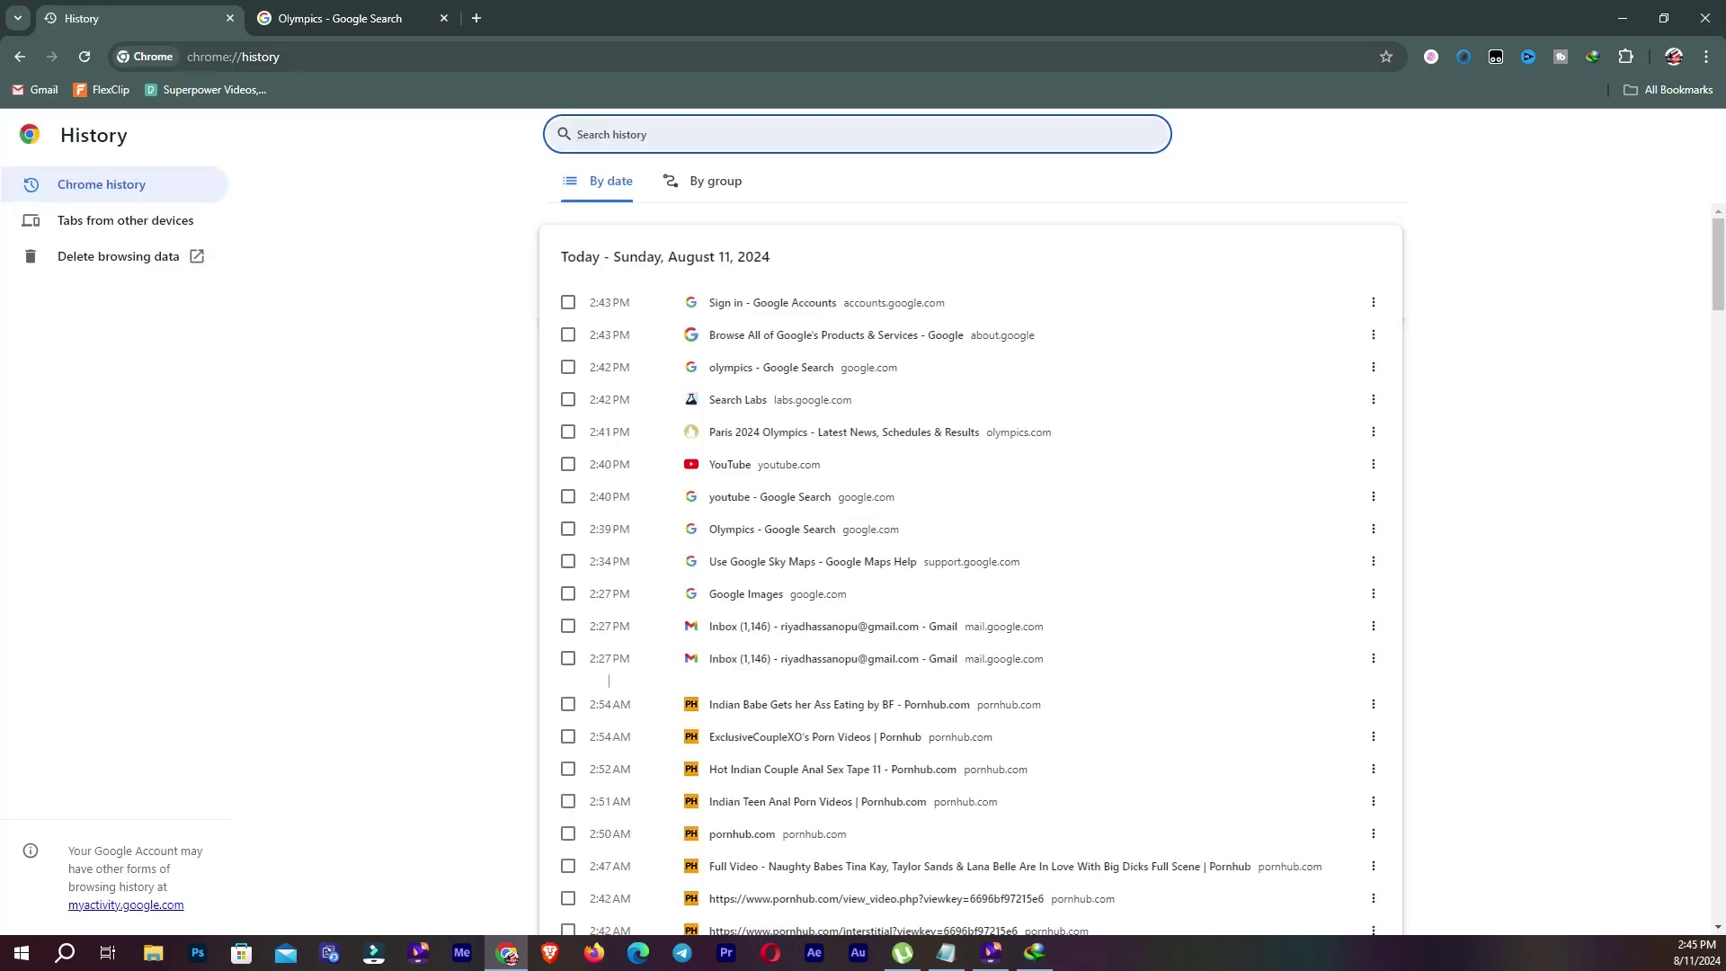
left_click(19, 55)
Step: Open the download history and look through the list of downloaded files
left_click(1705, 56)
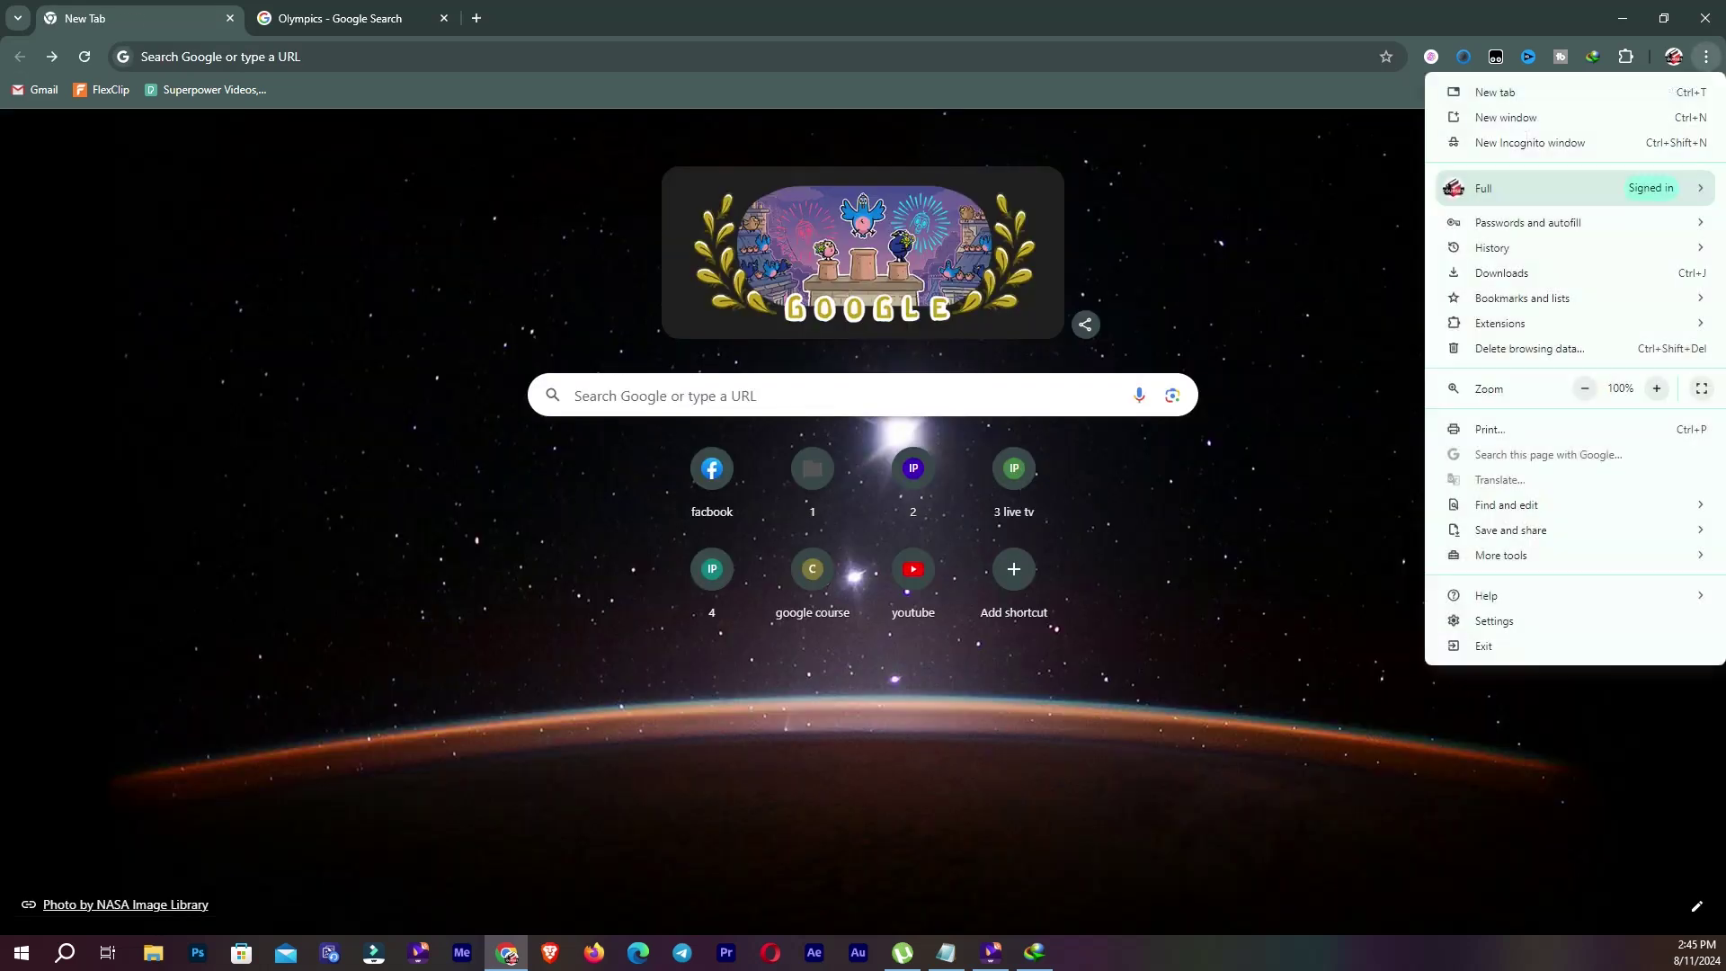
mouse_move(1522, 298)
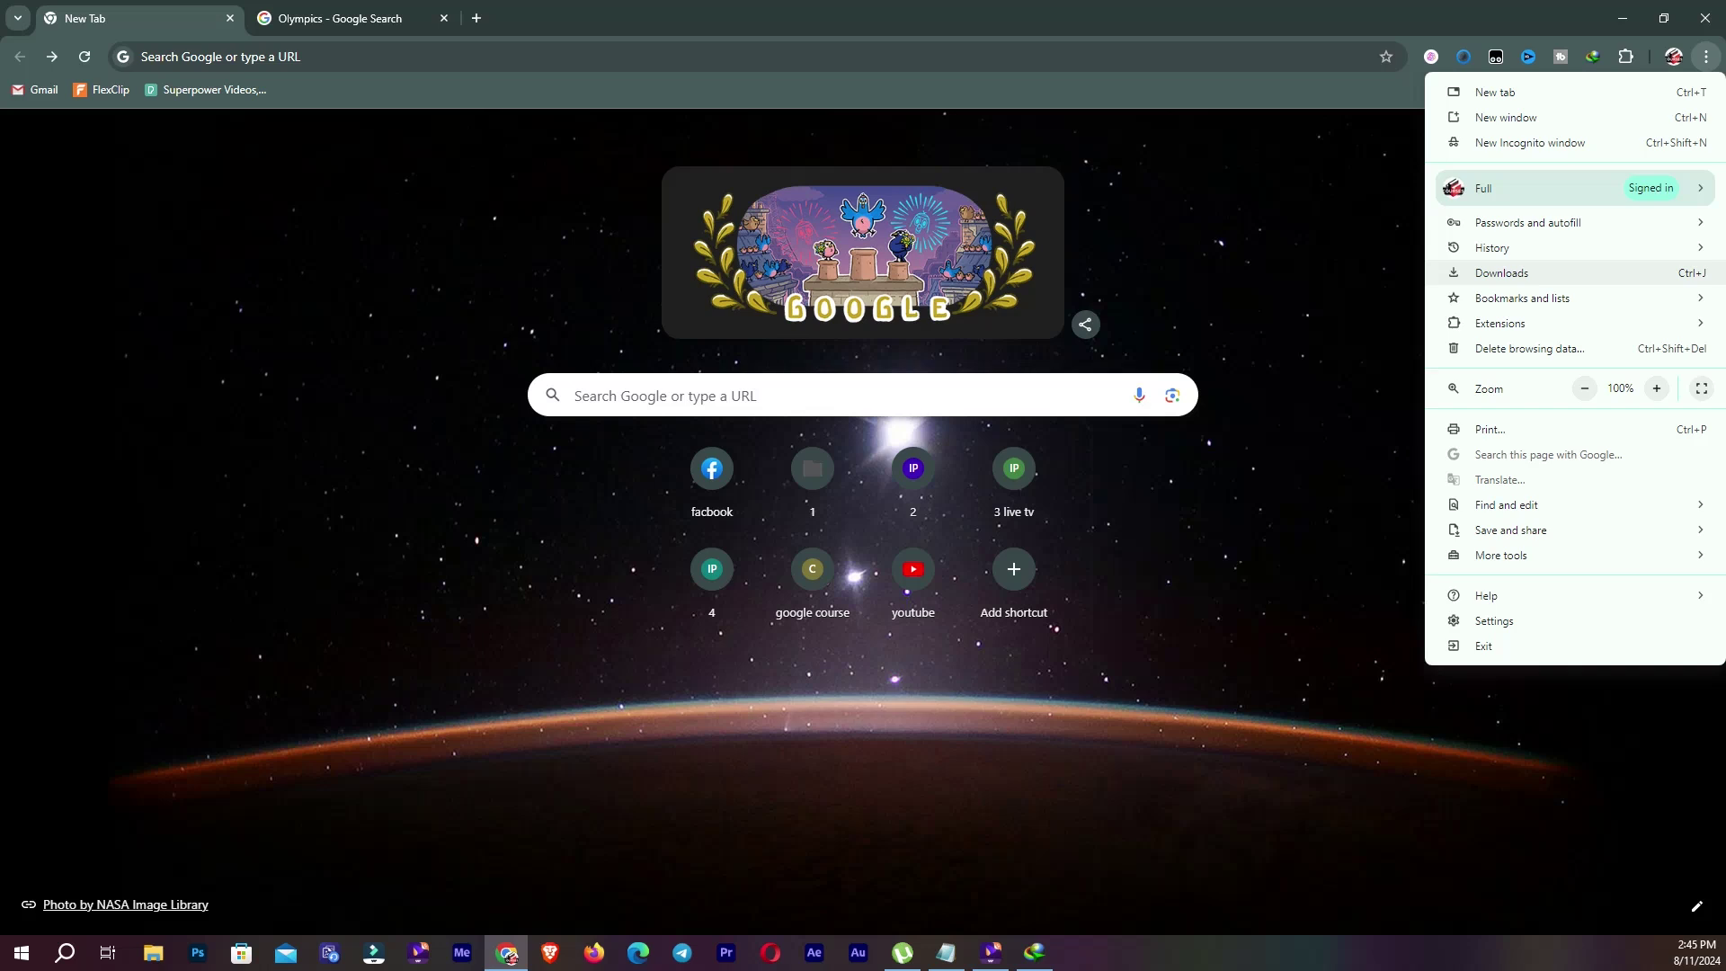
left_click(1501, 273)
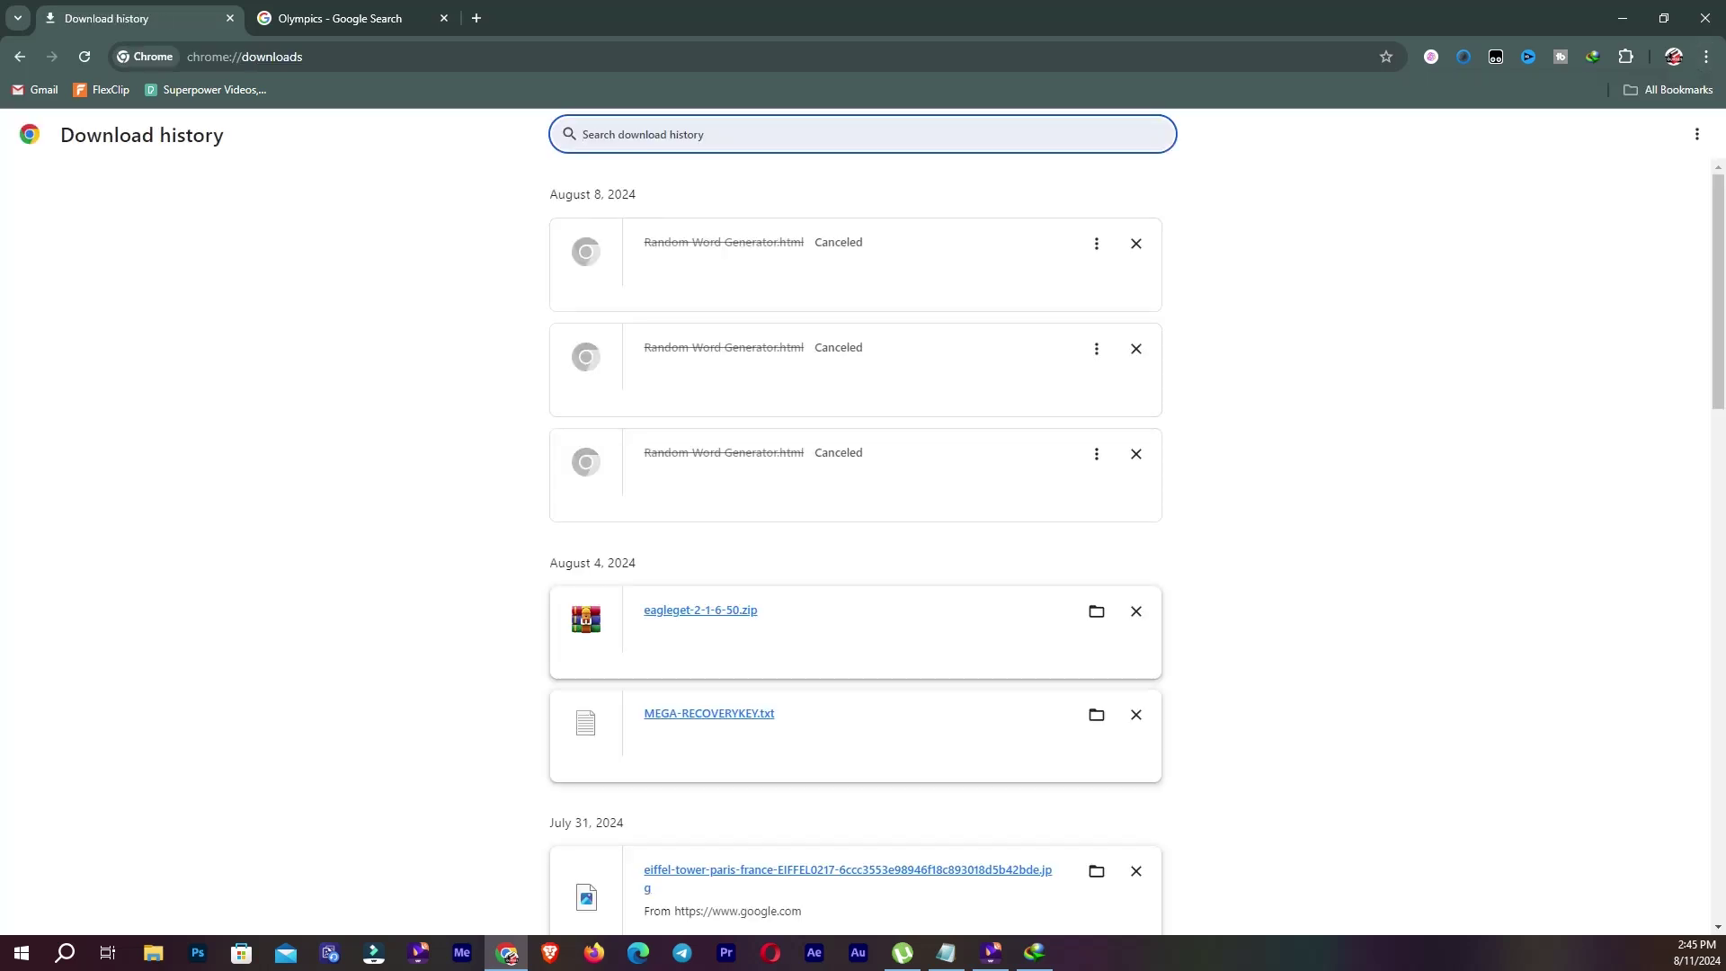
scroll(863, 539, "down", 20)
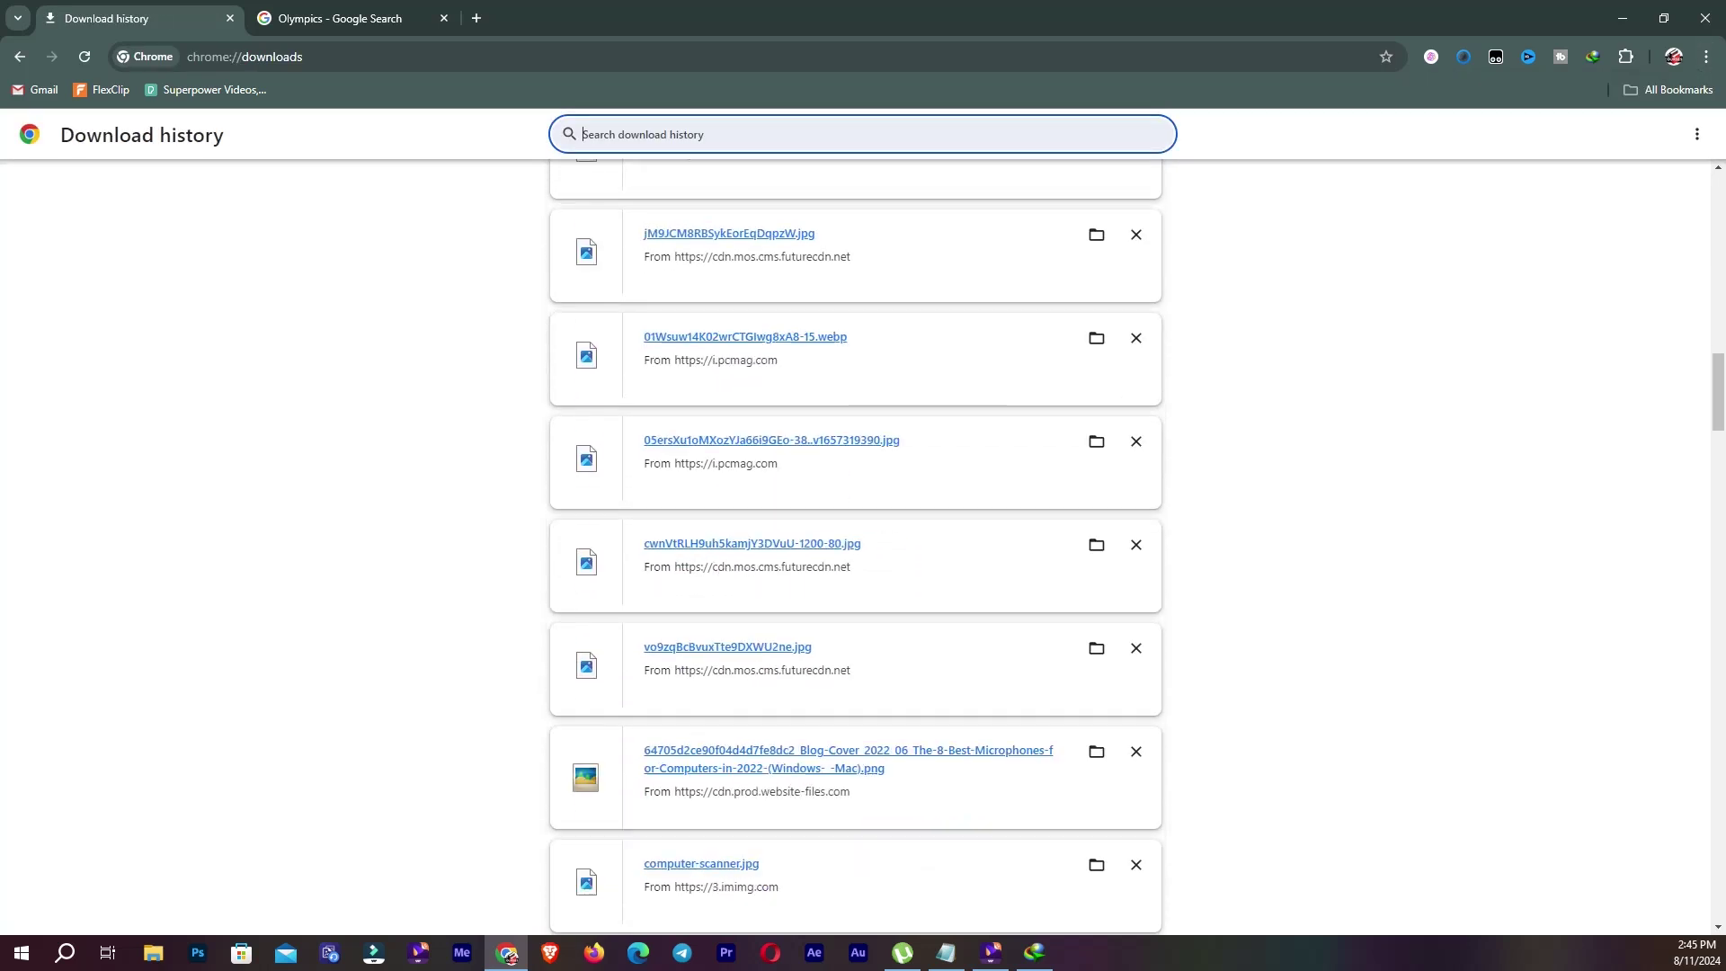
scroll(855, 539, "up", 12)
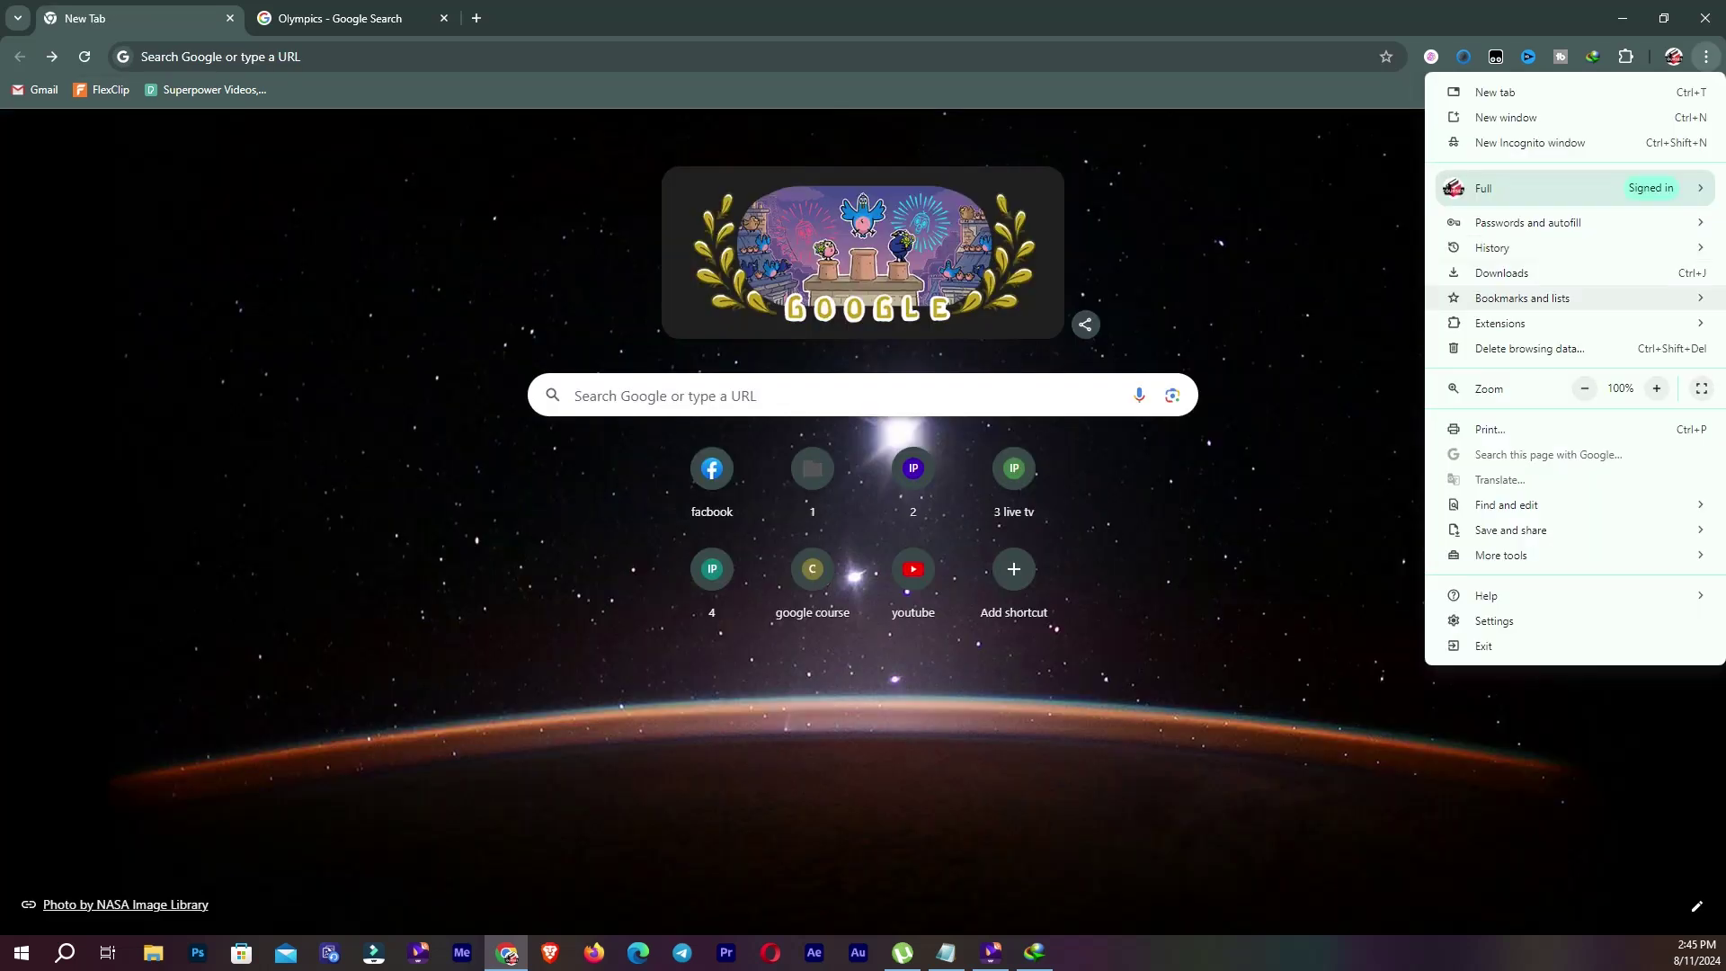
Step: Show all bookmarks beside the new tab page and look through the saved entries
mouse_move(1522, 297)
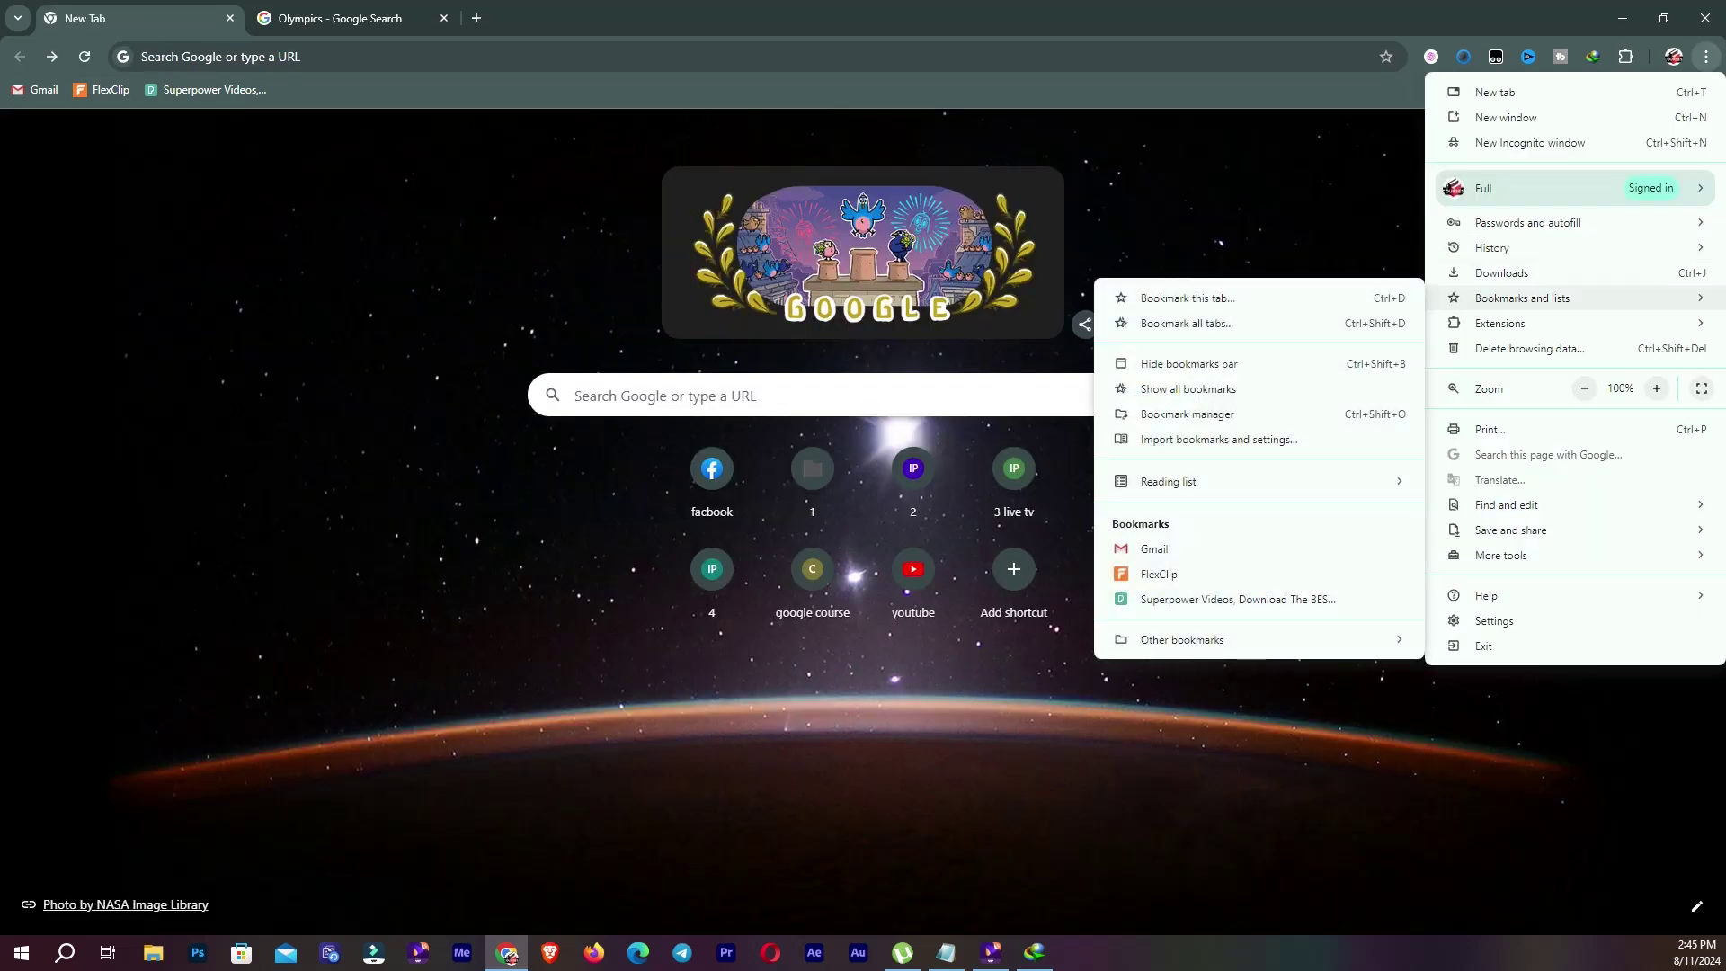
left_click(1187, 389)
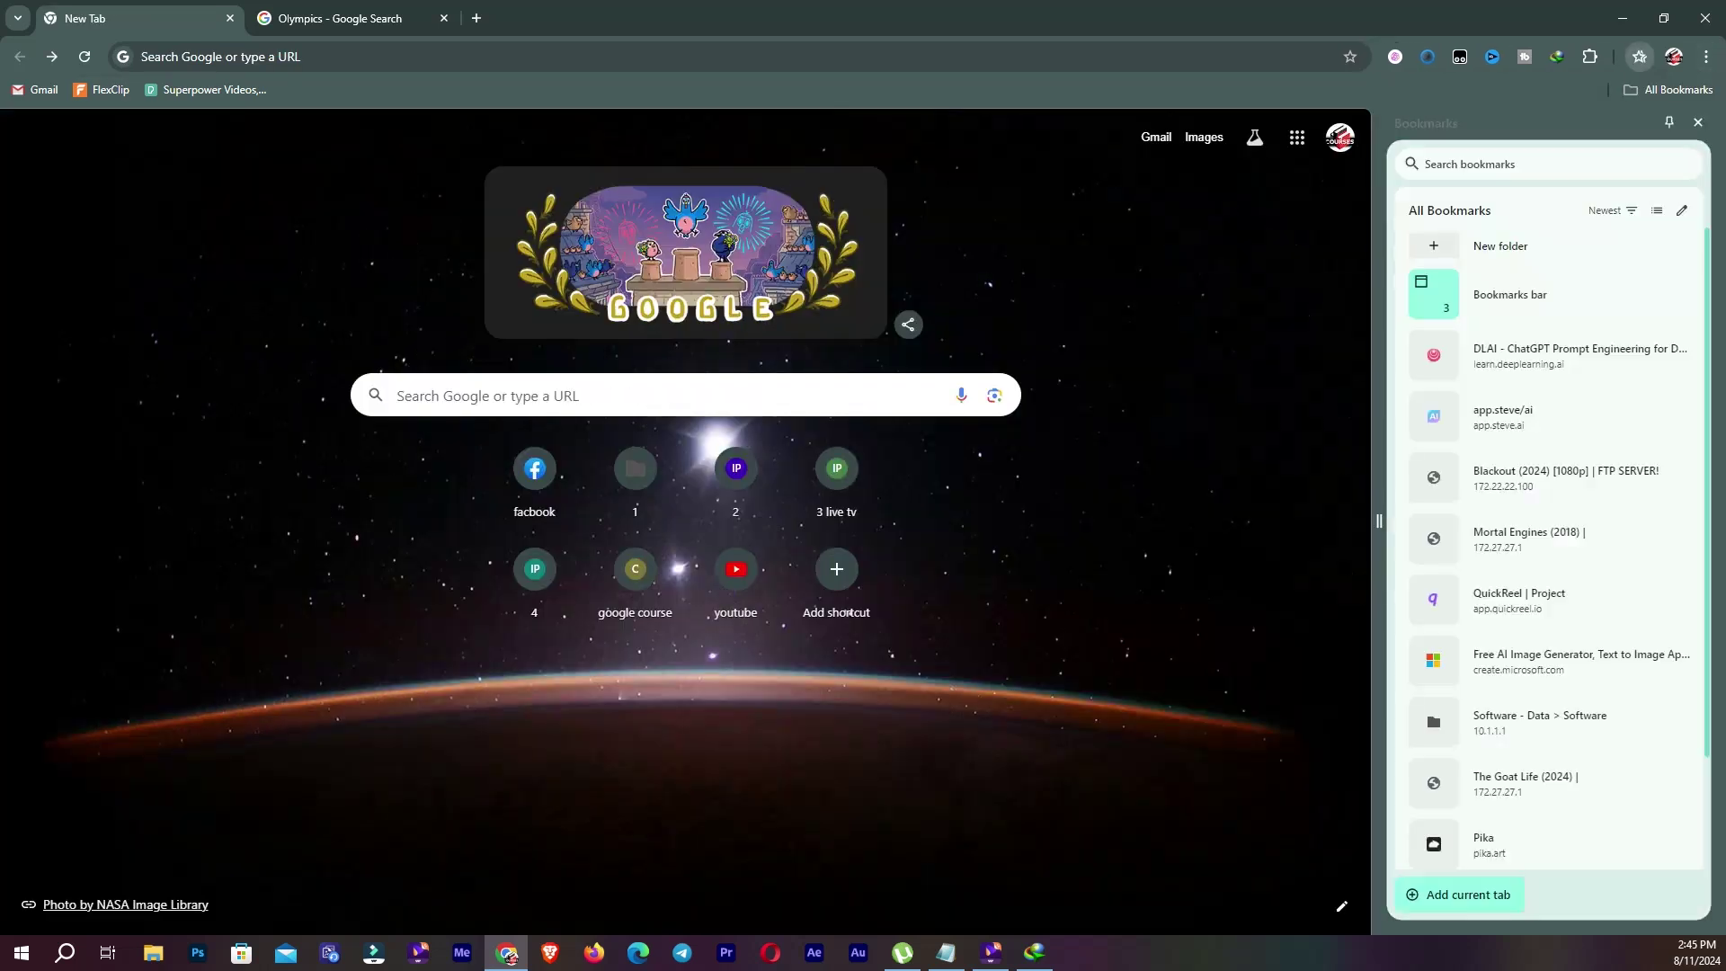
scroll(1552, 548, "down", 2)
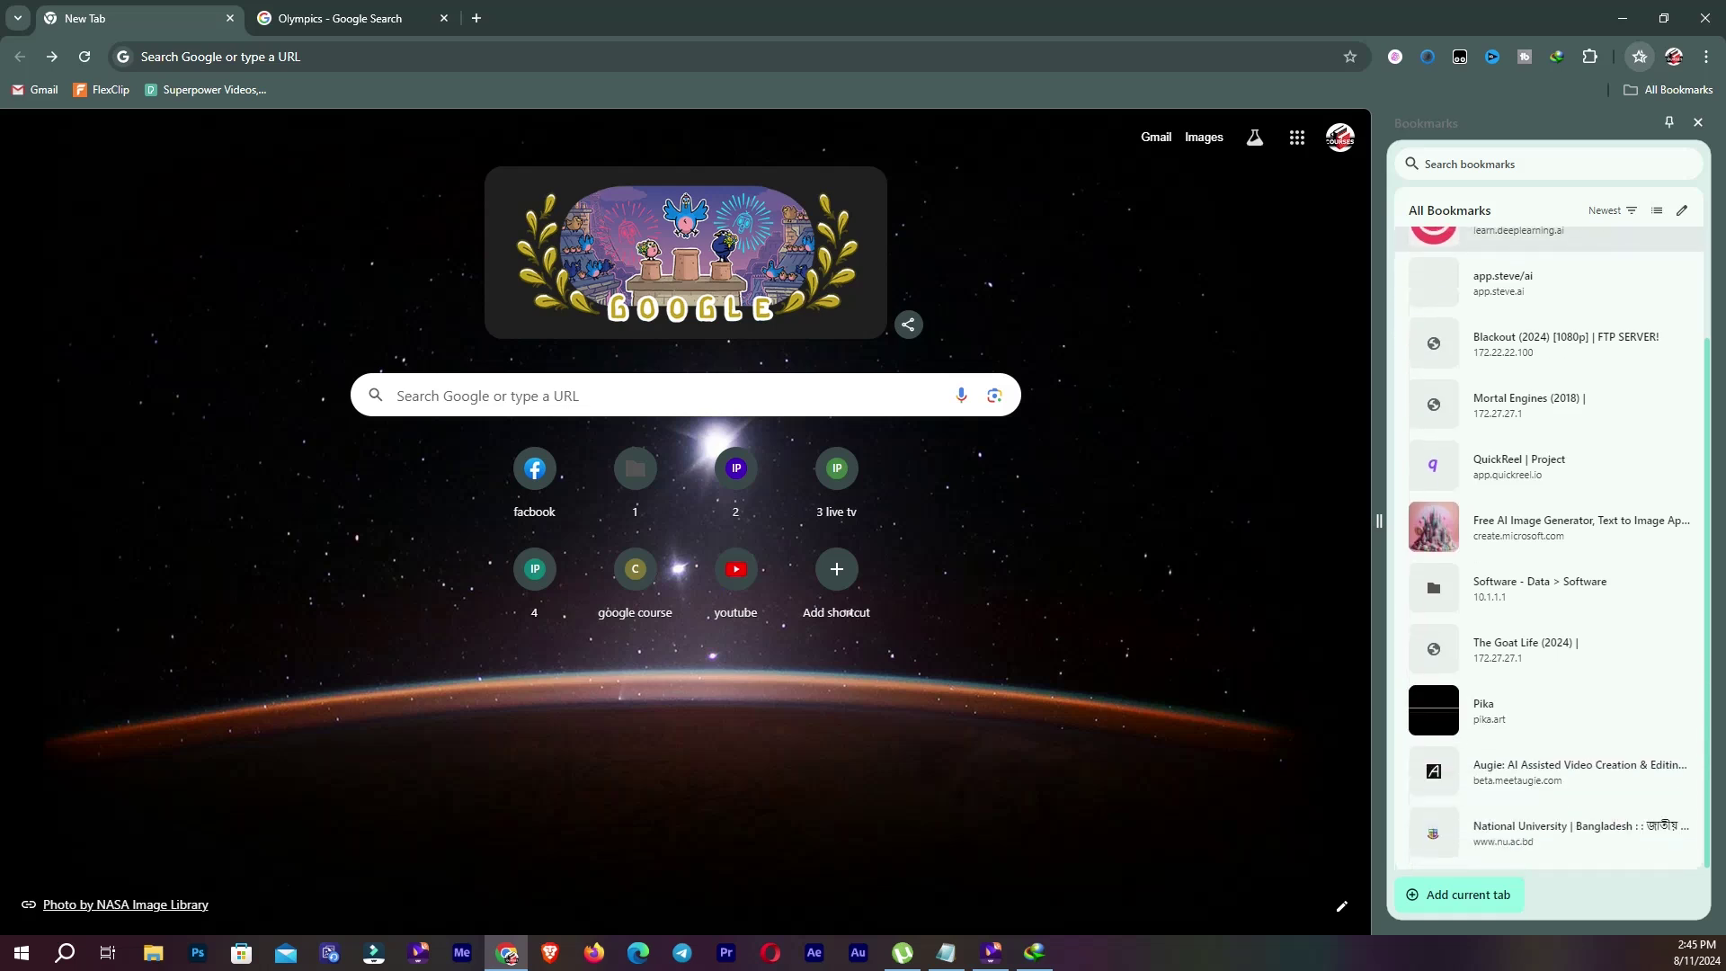
scroll(1551, 549, "up", 2)
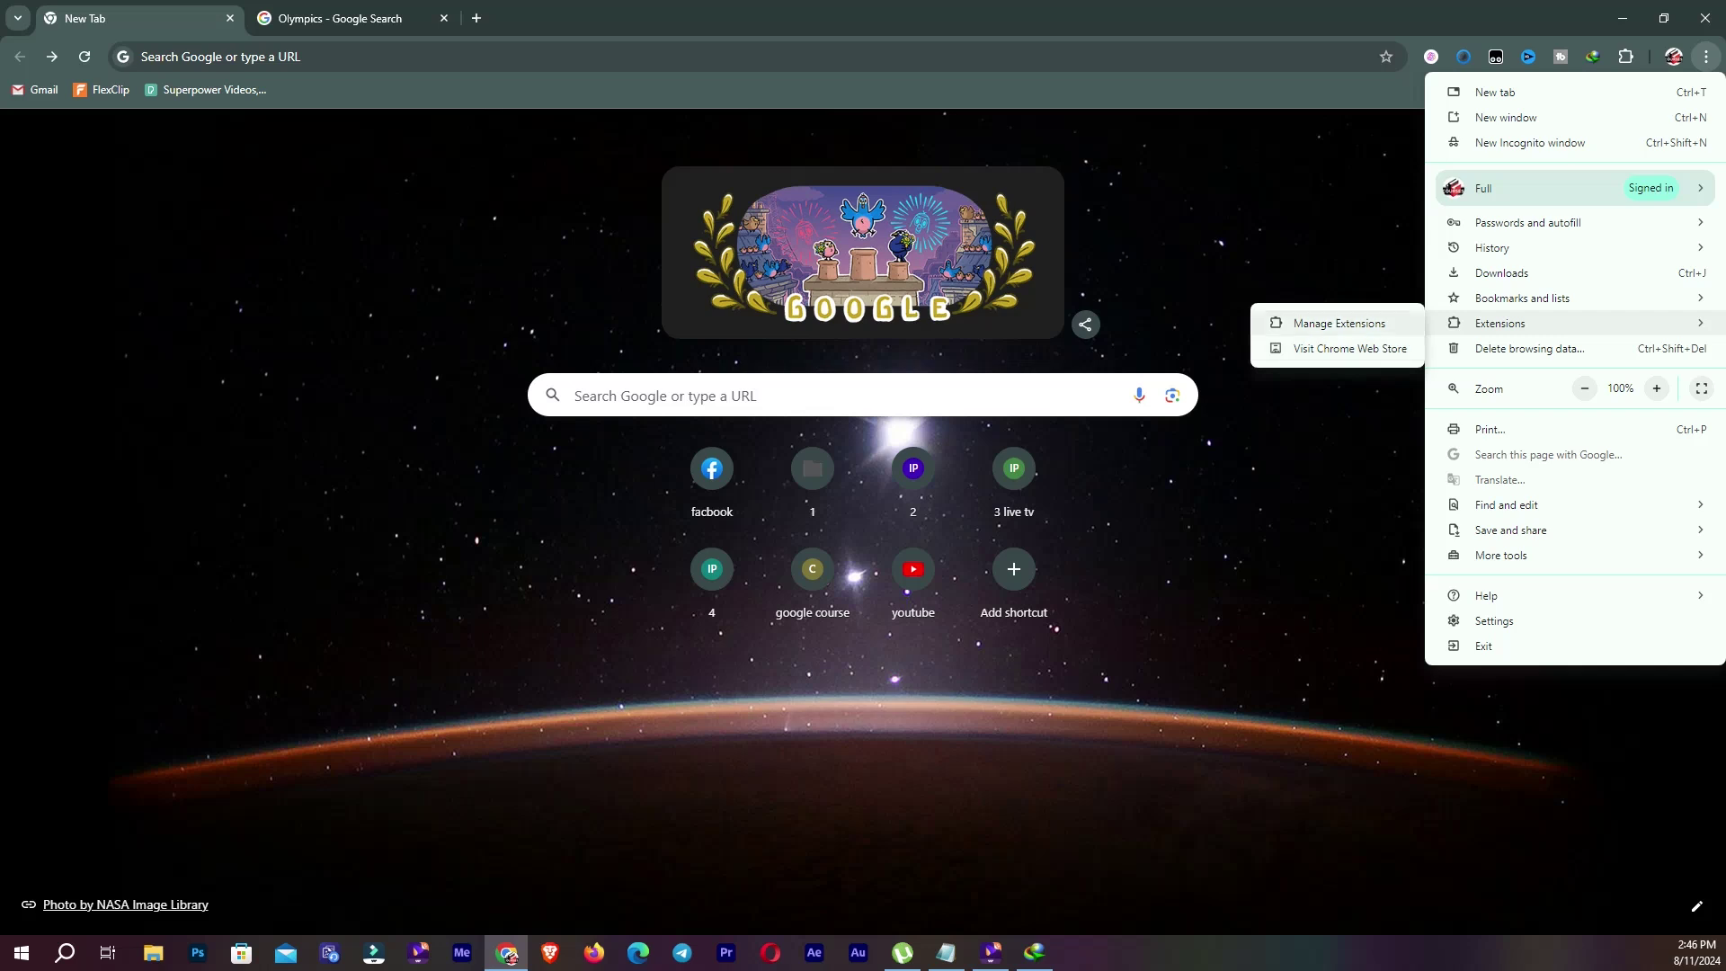
Step: Review the installed extensions on the extension management page, and return to the new tab page
left_click(1339, 323)
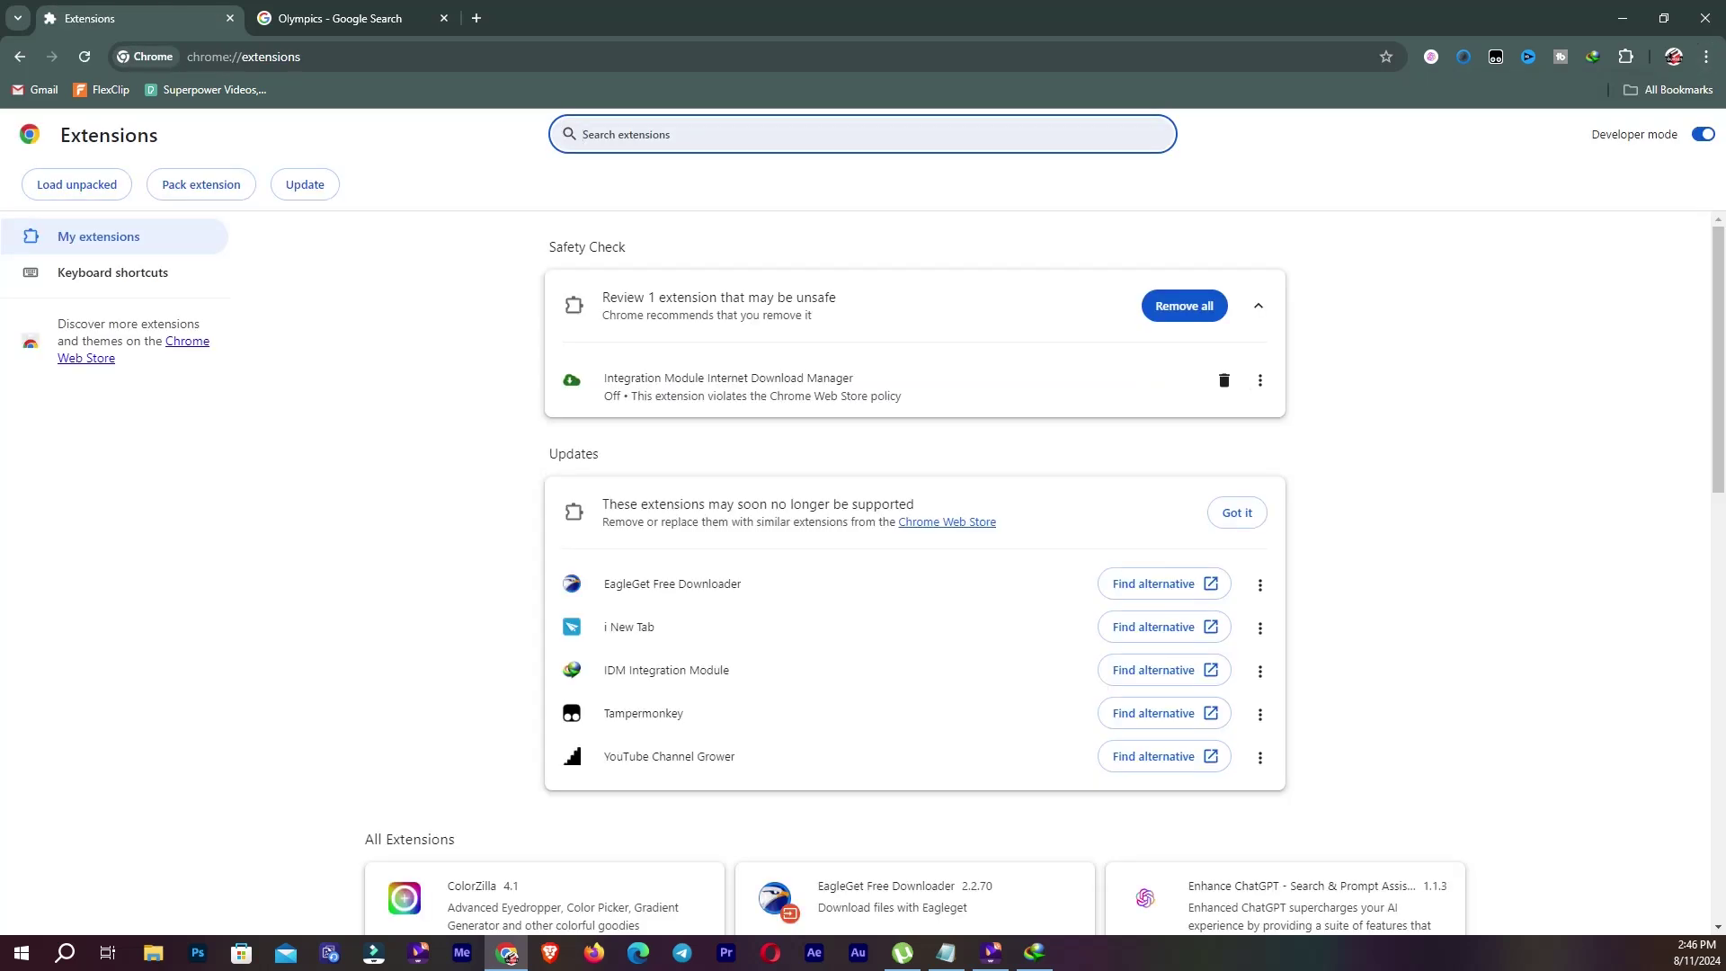
scroll(915, 575, "down", 15)
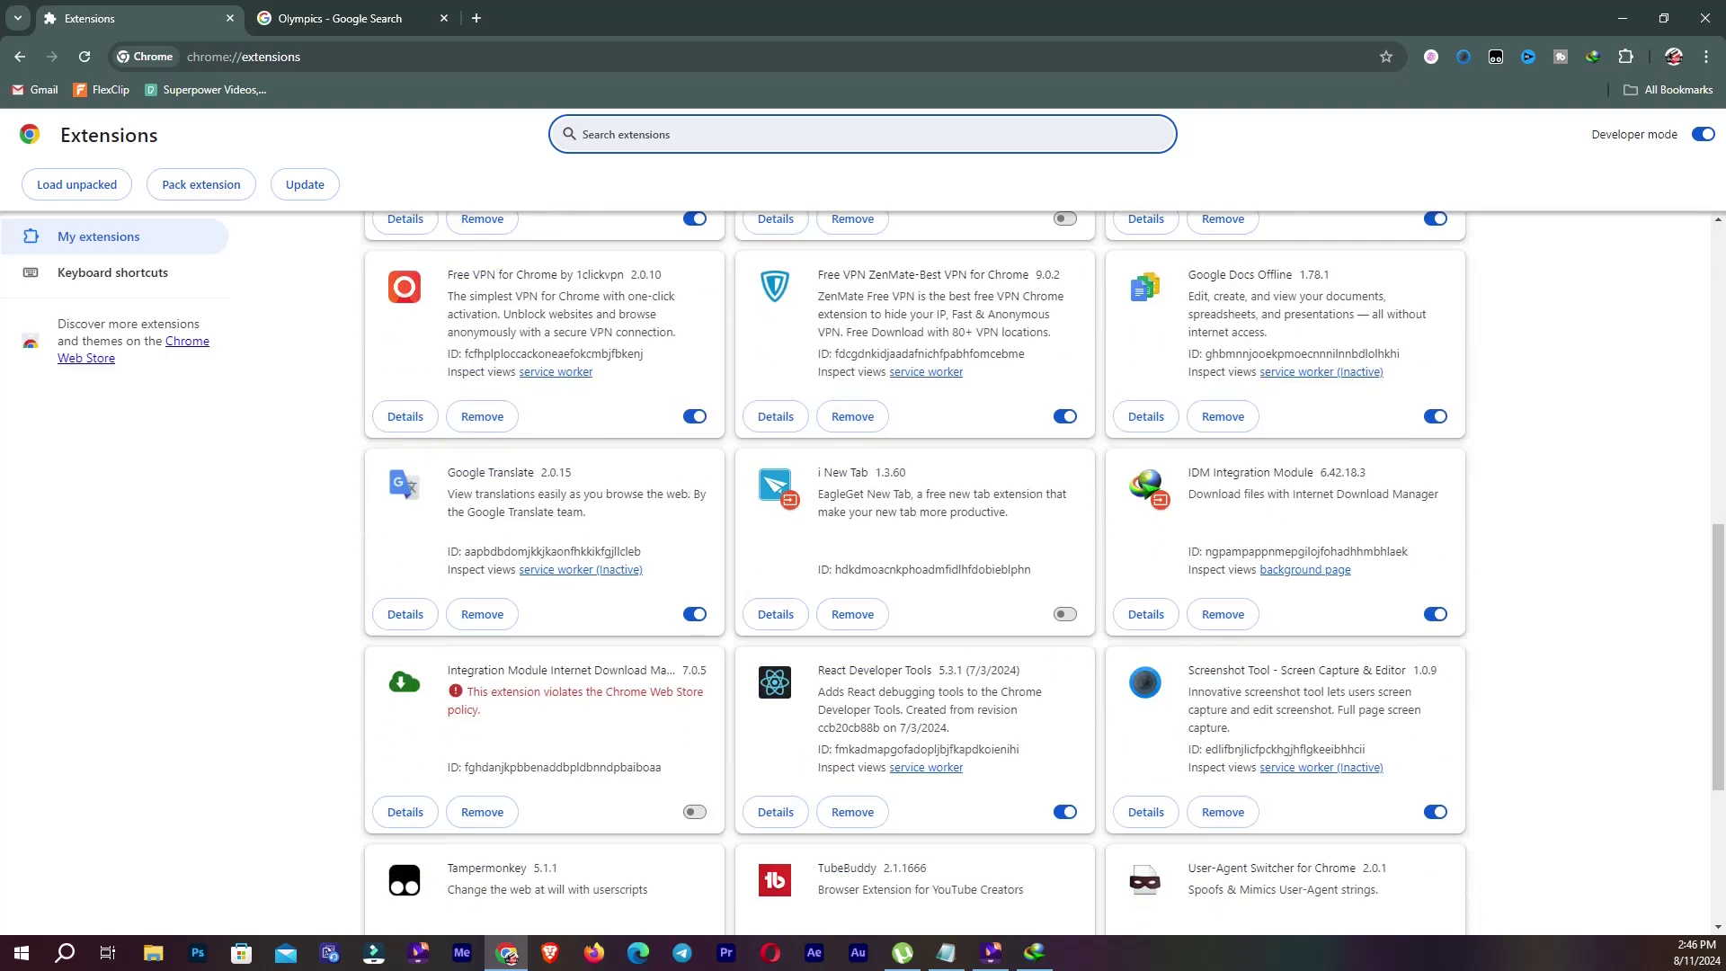
scroll(915, 575, "up", 15)
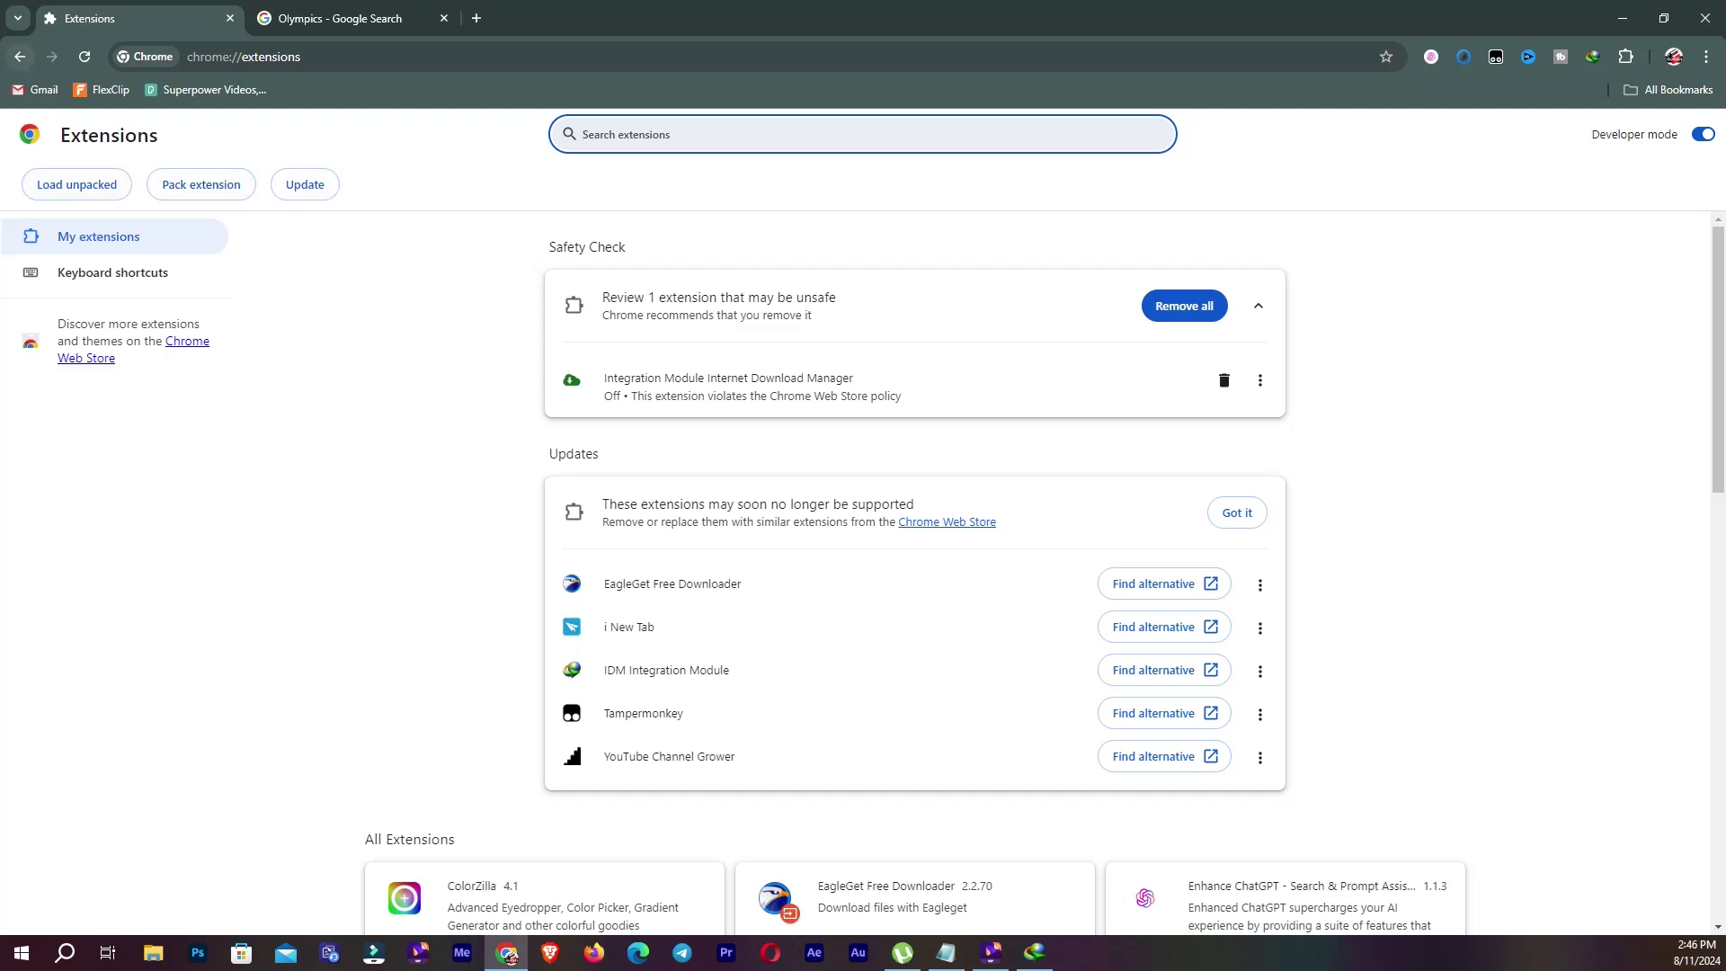
left_click(20, 56)
Step: Visit the Chrome Web Store and browse the categories and extension collections on its home page
left_click(1706, 55)
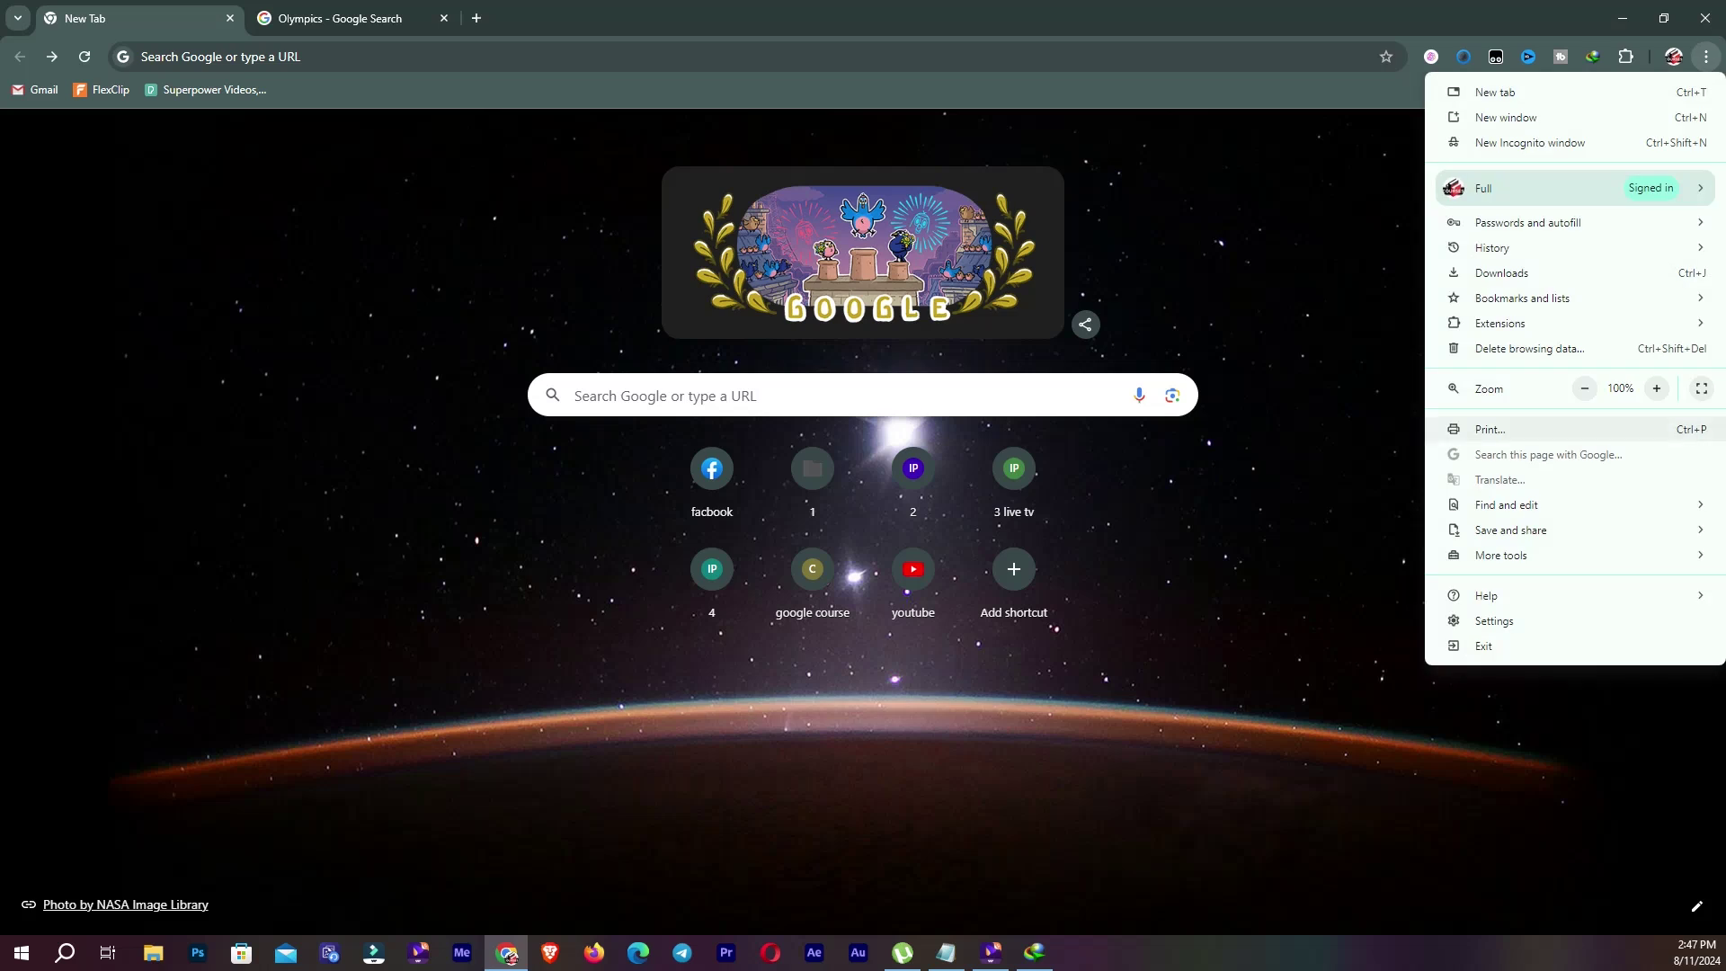
mouse_move(1499, 323)
left_click(1304, 349)
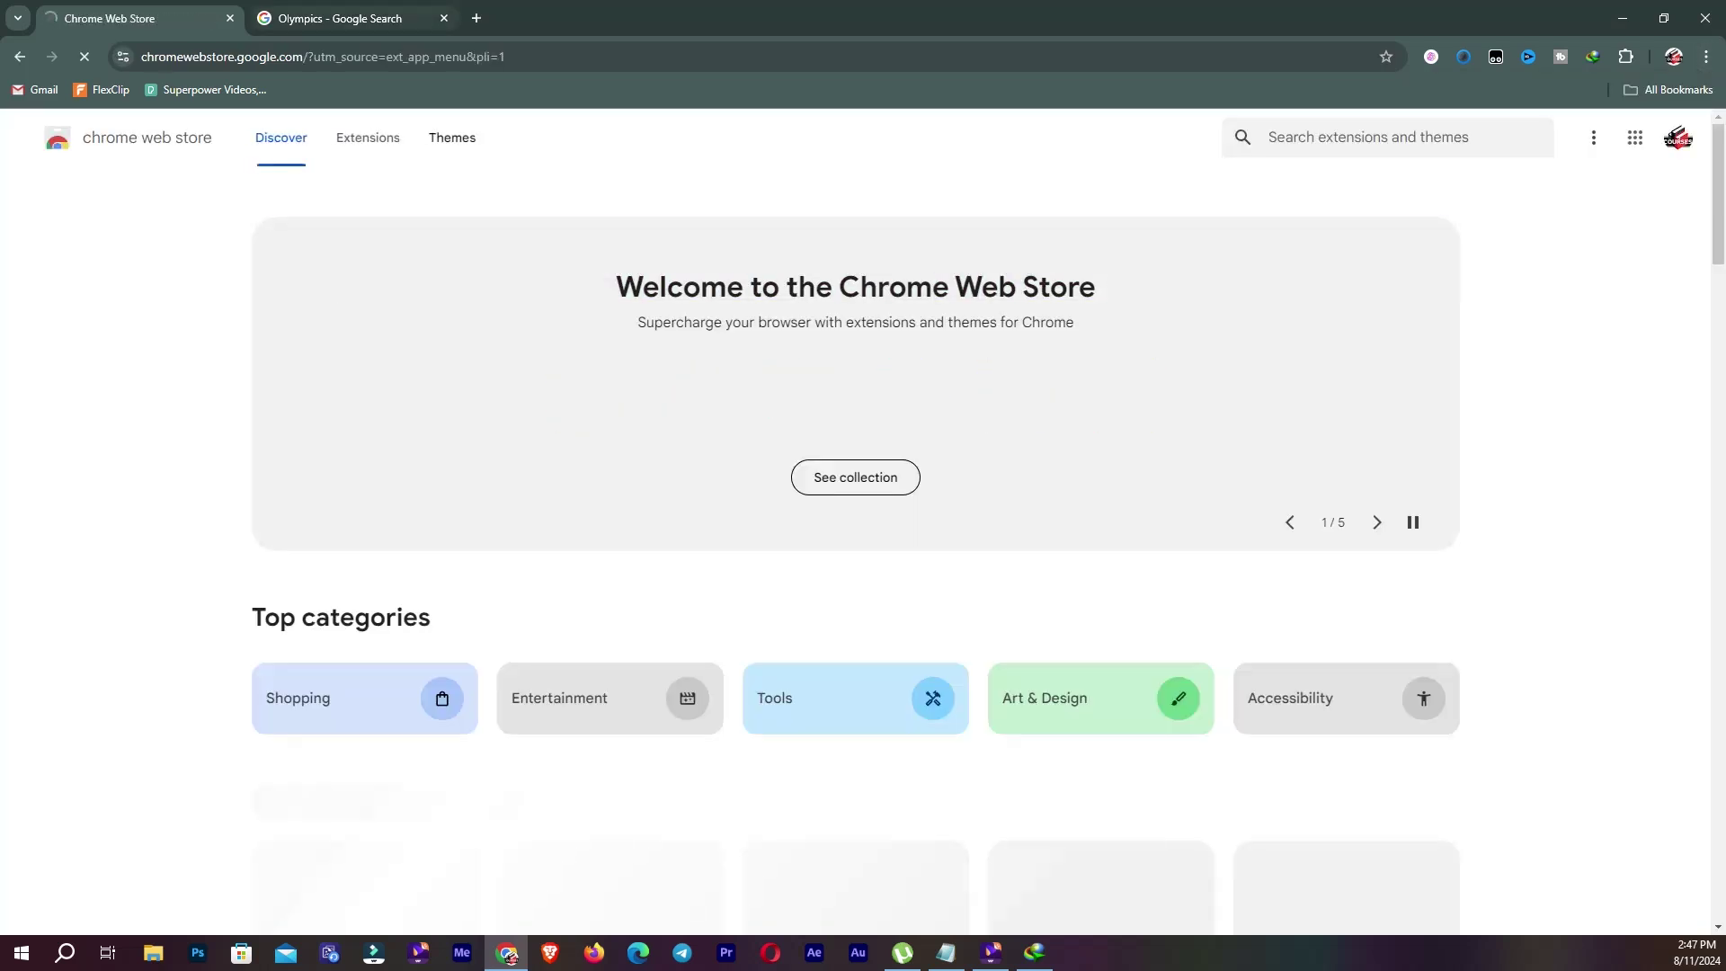
scroll(861, 404, "down", 14)
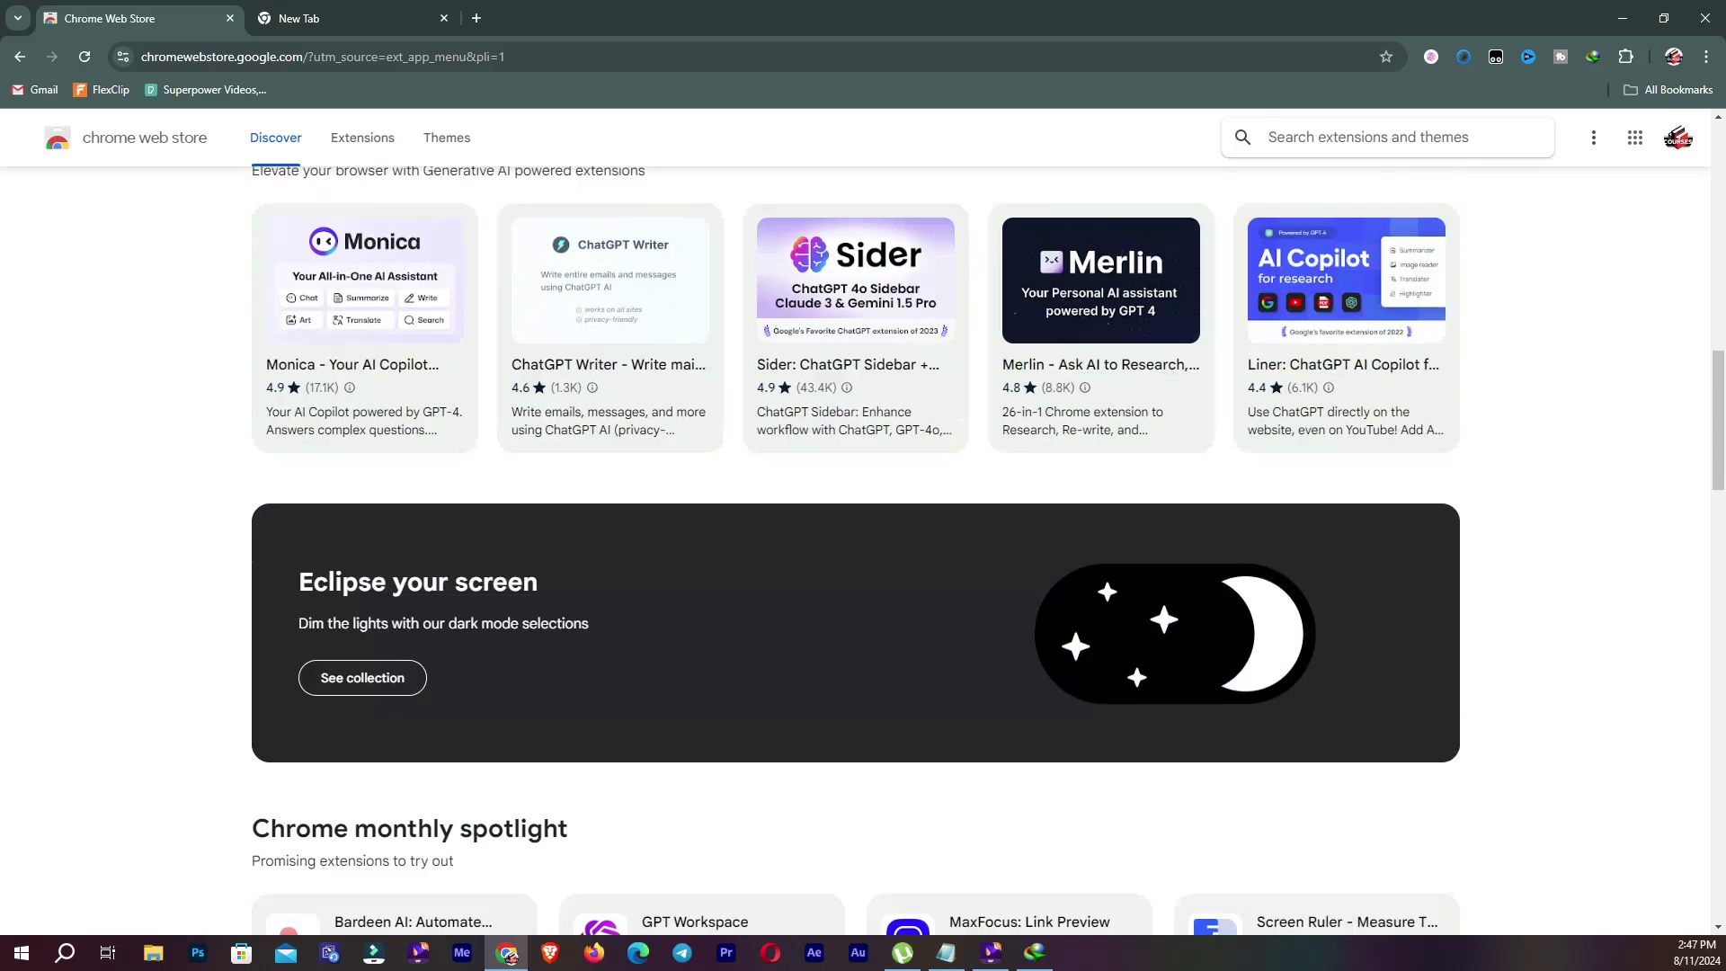
scroll(860, 405, "up", 14)
Step: Search the Chrome Web Store for "youtube" and return to the store's home page
left_click(1387, 136)
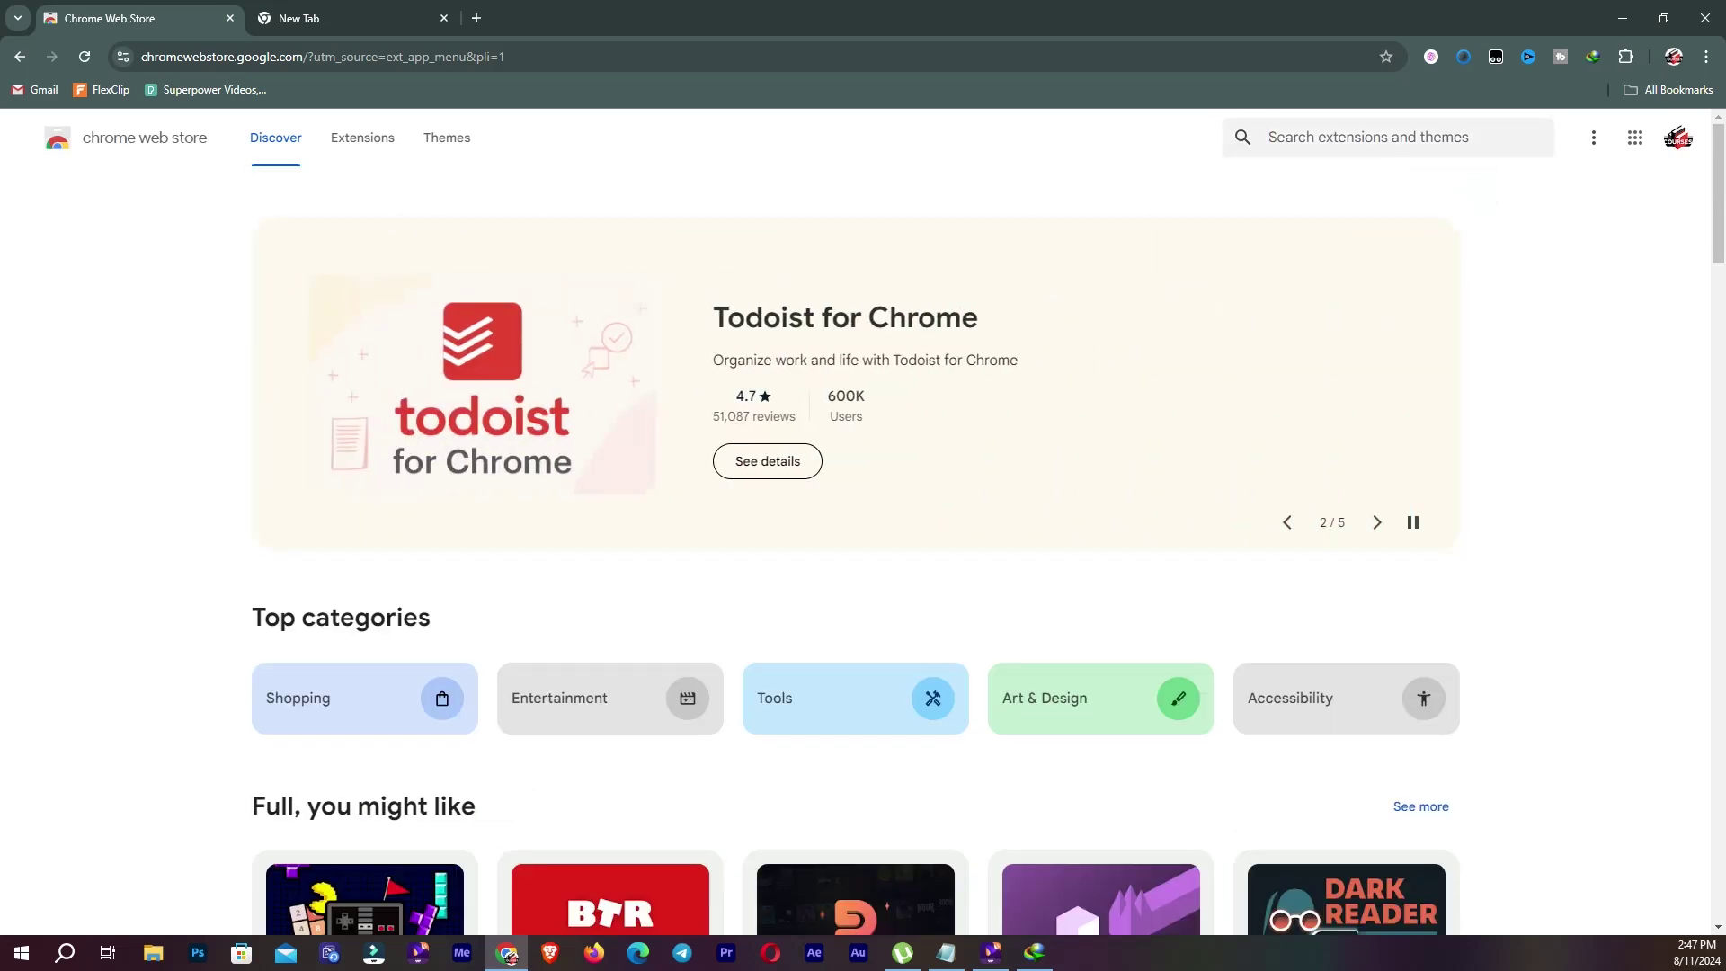
left_click(1387, 137)
type("youtube")
key("Return")
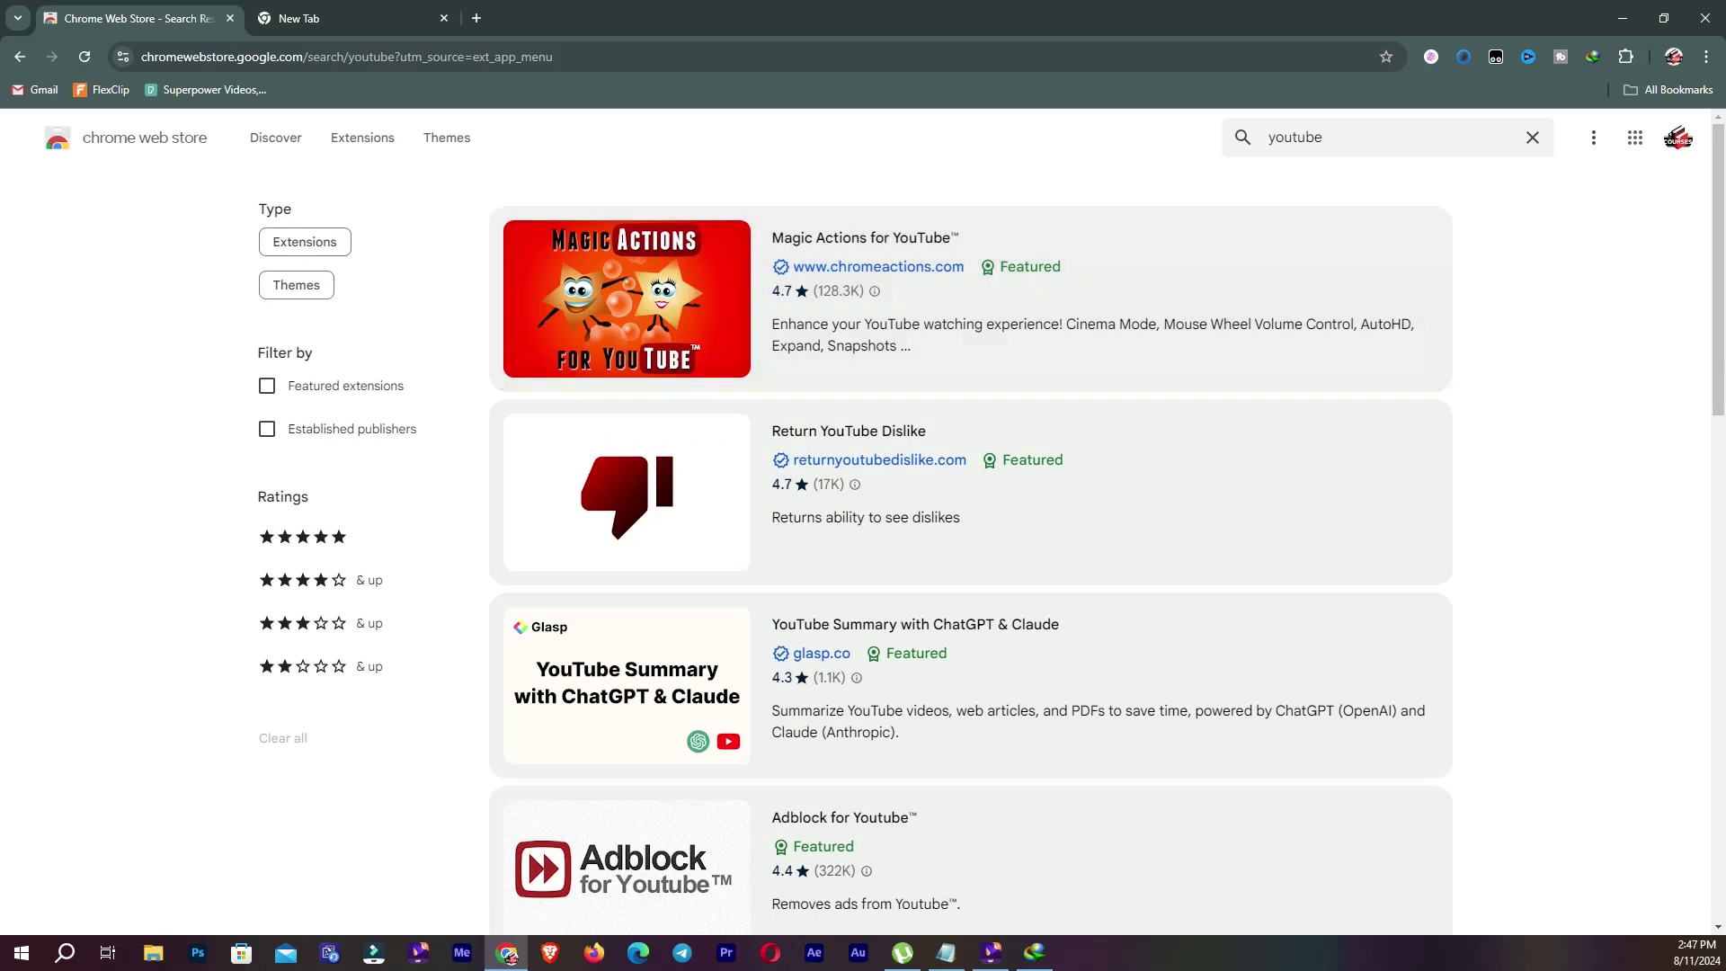
left_click(19, 57)
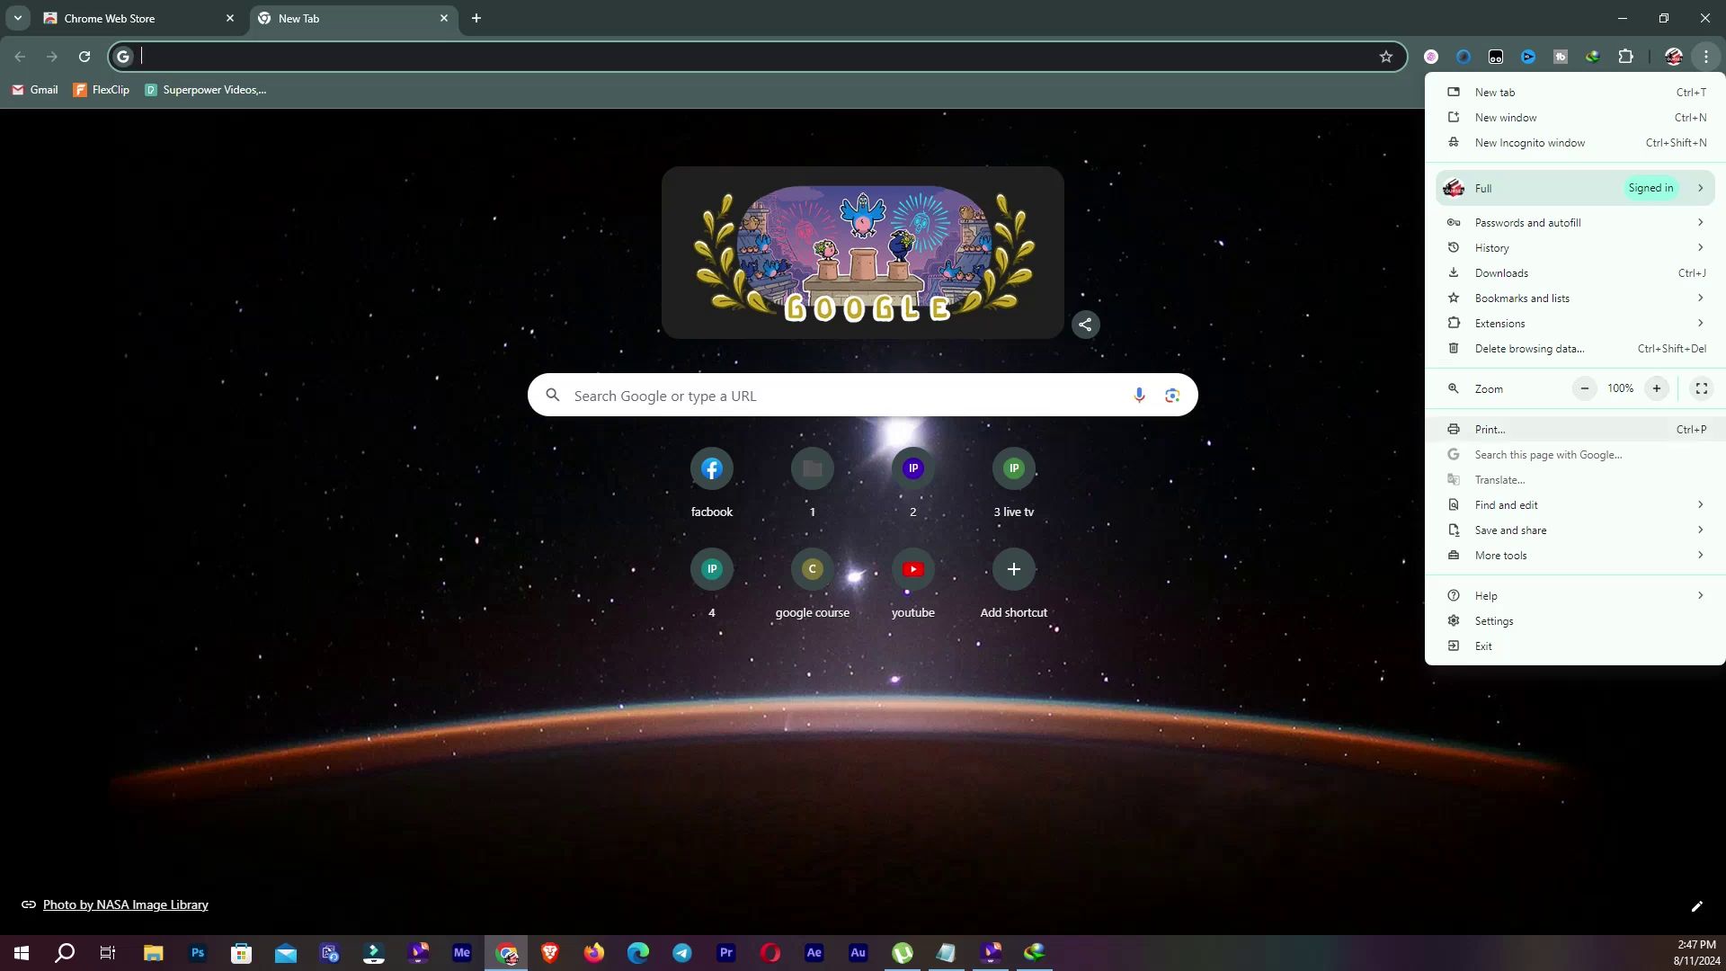
Step: Open and cancel the print preview of the new tab page, and look over the Save and share and More tools options
key("Return")
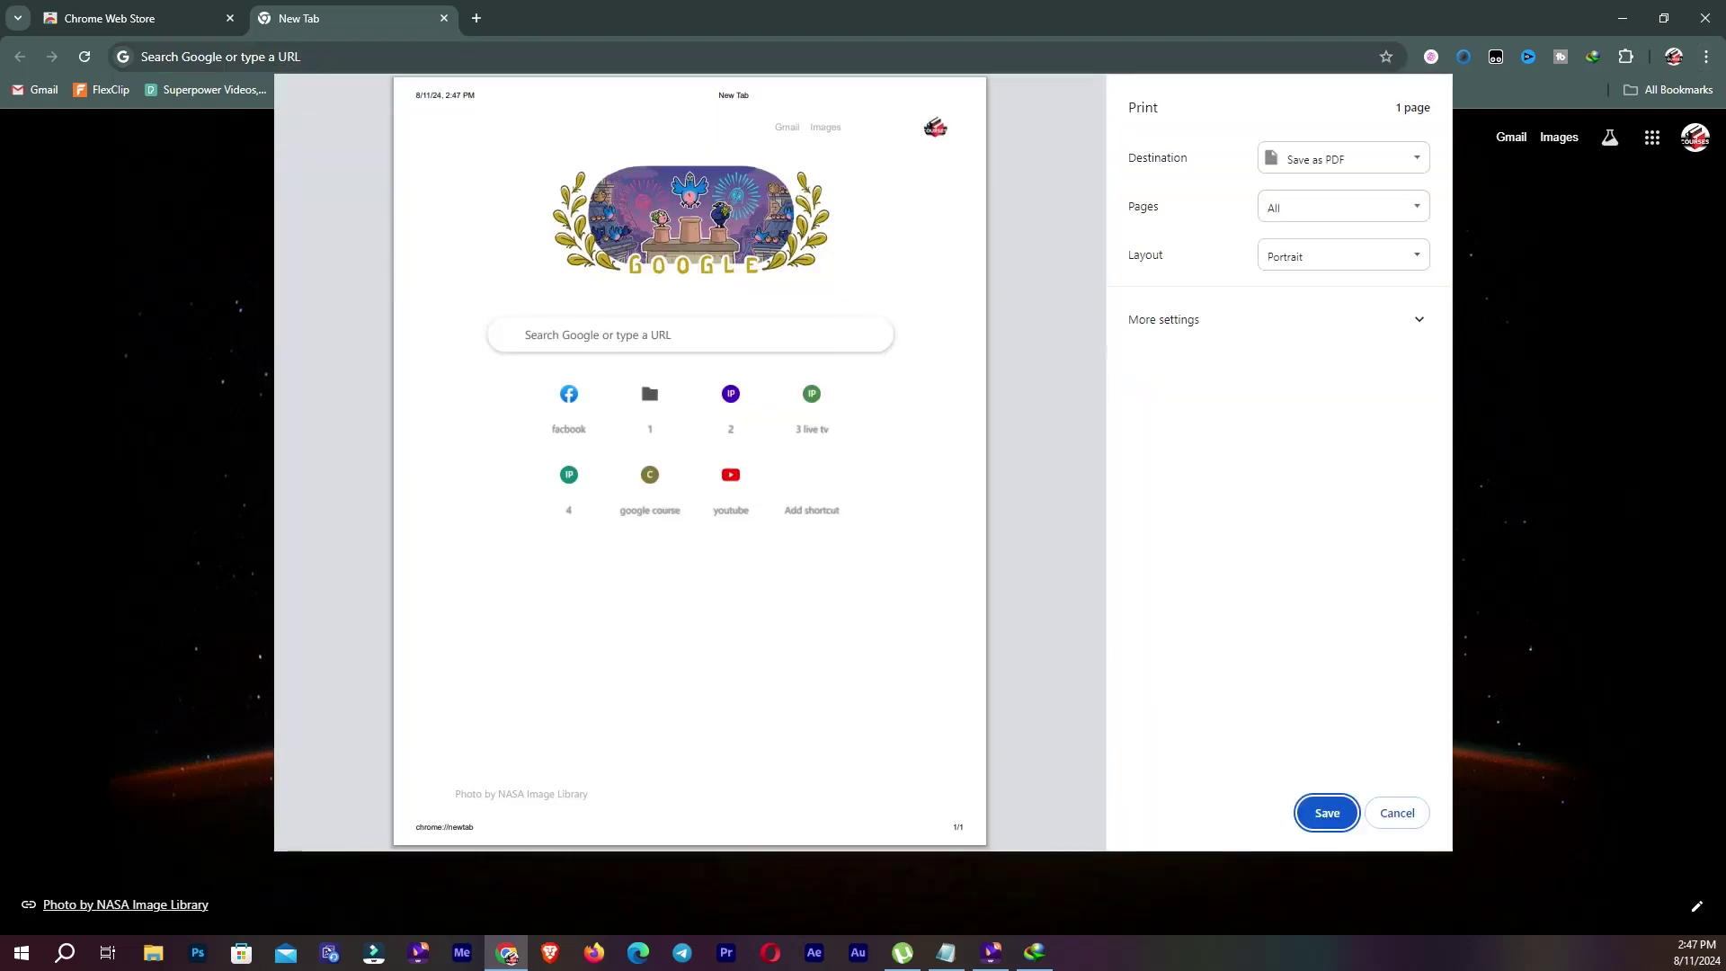
left_click(1396, 813)
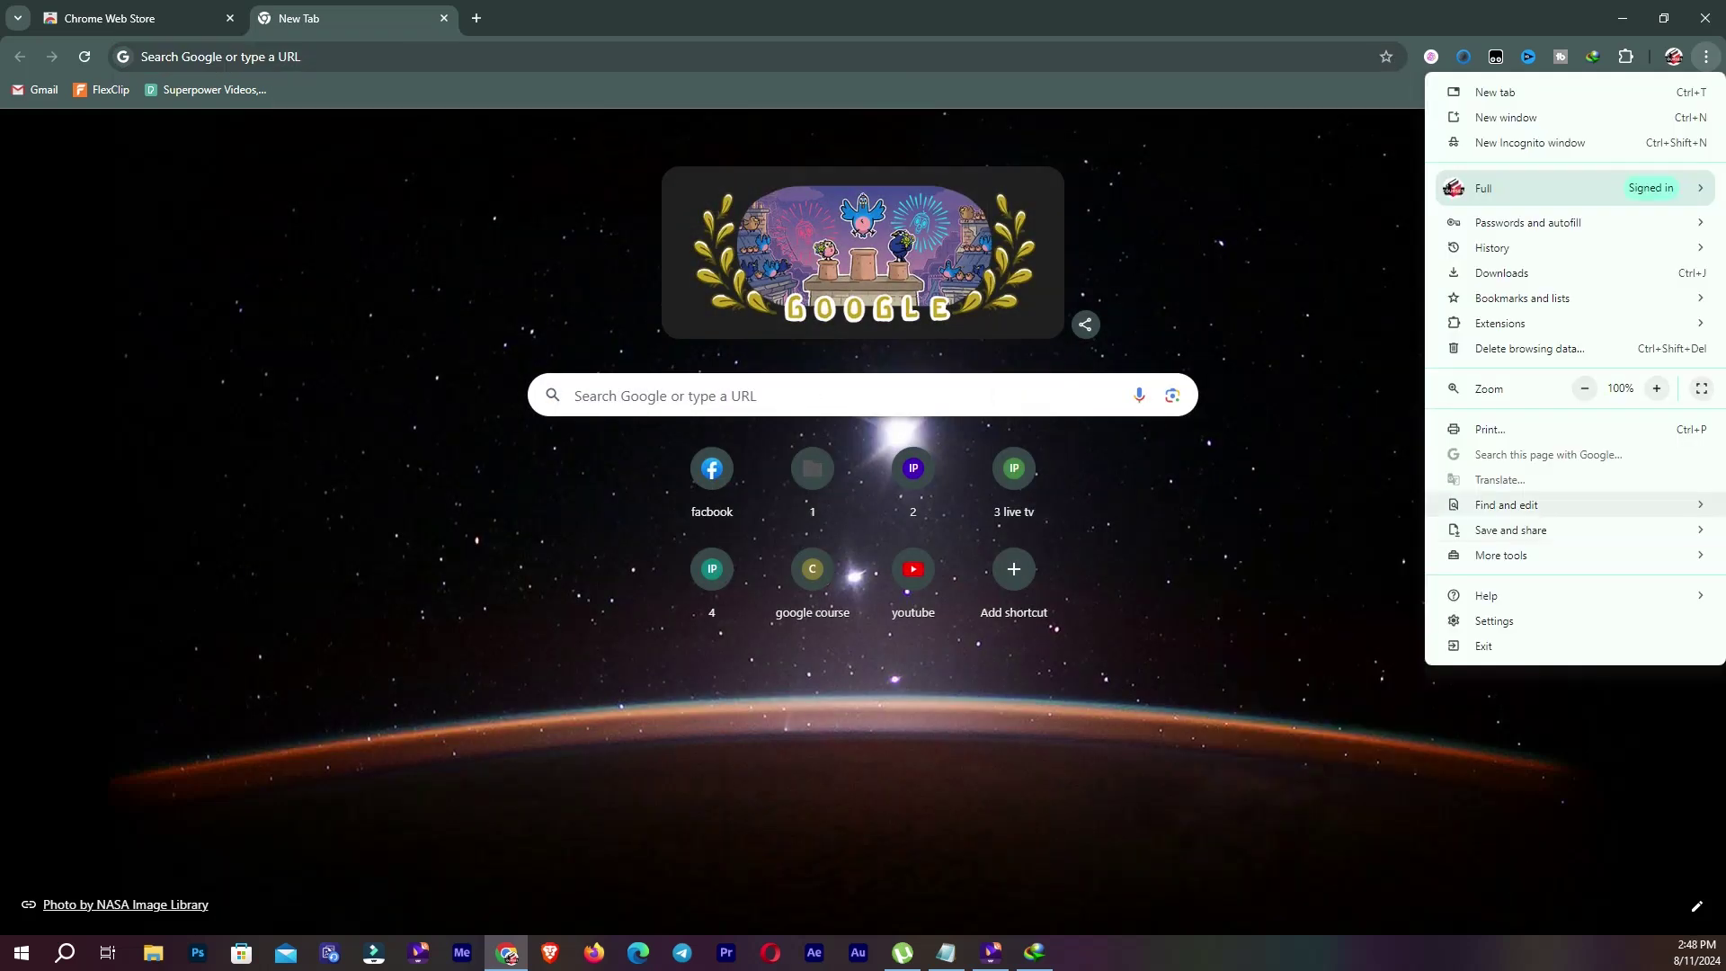
mouse_move(1507, 504)
key("Down")
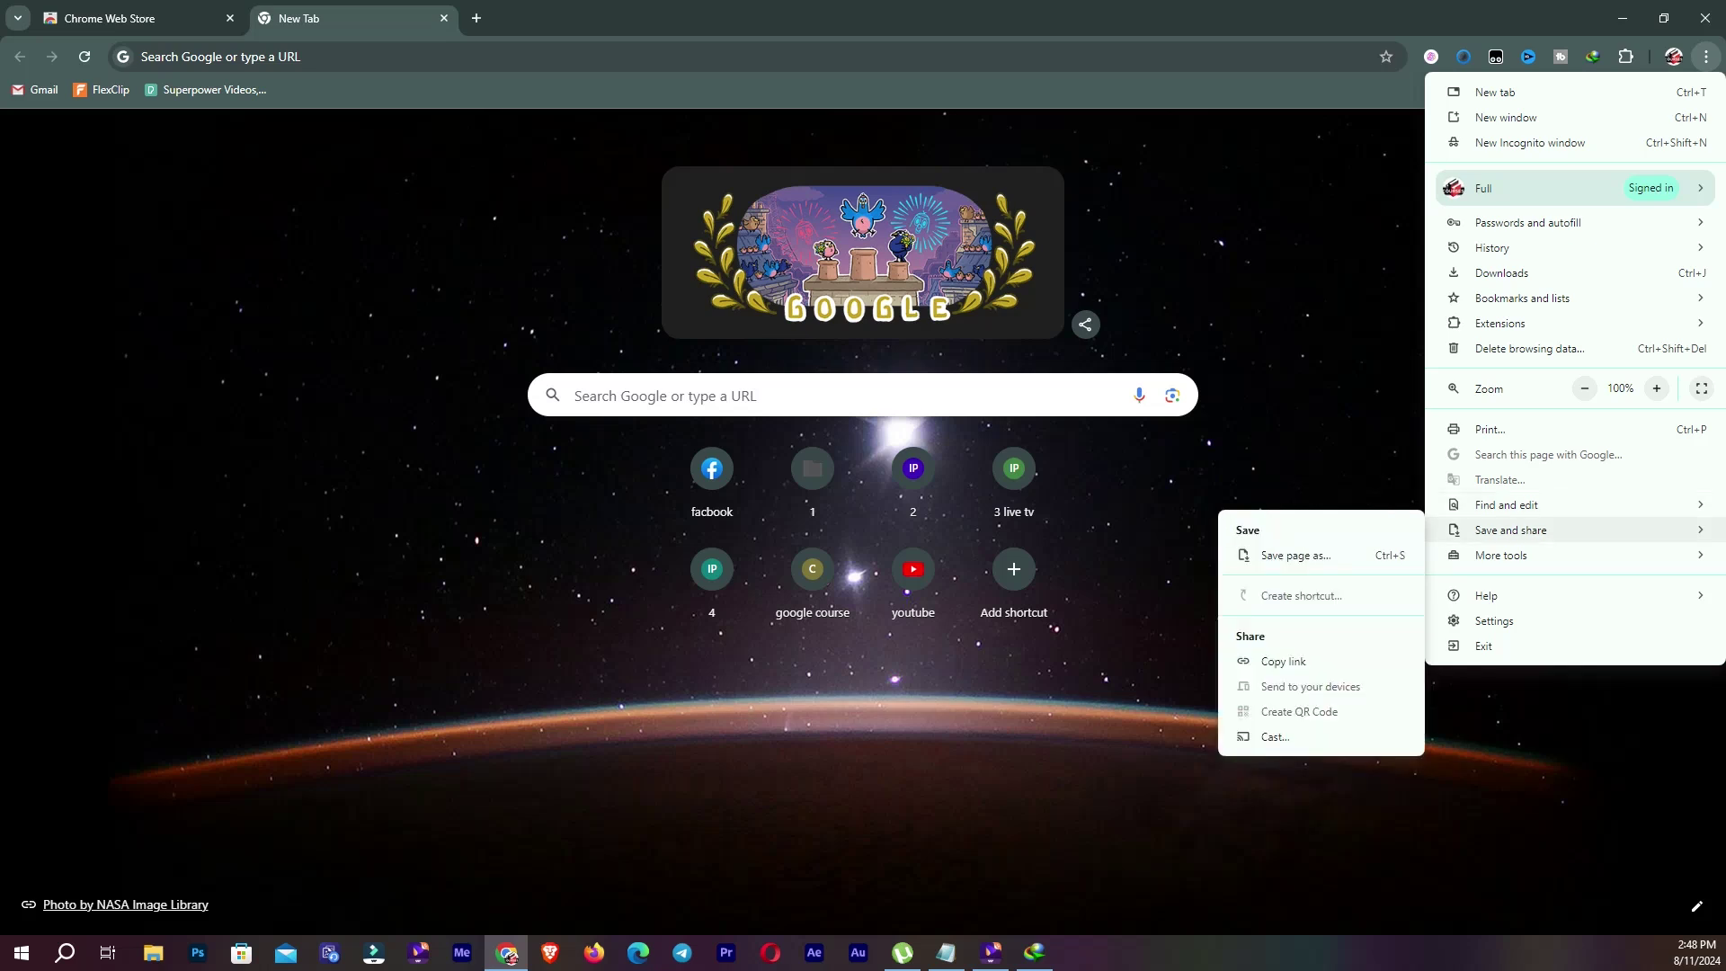
key("Down")
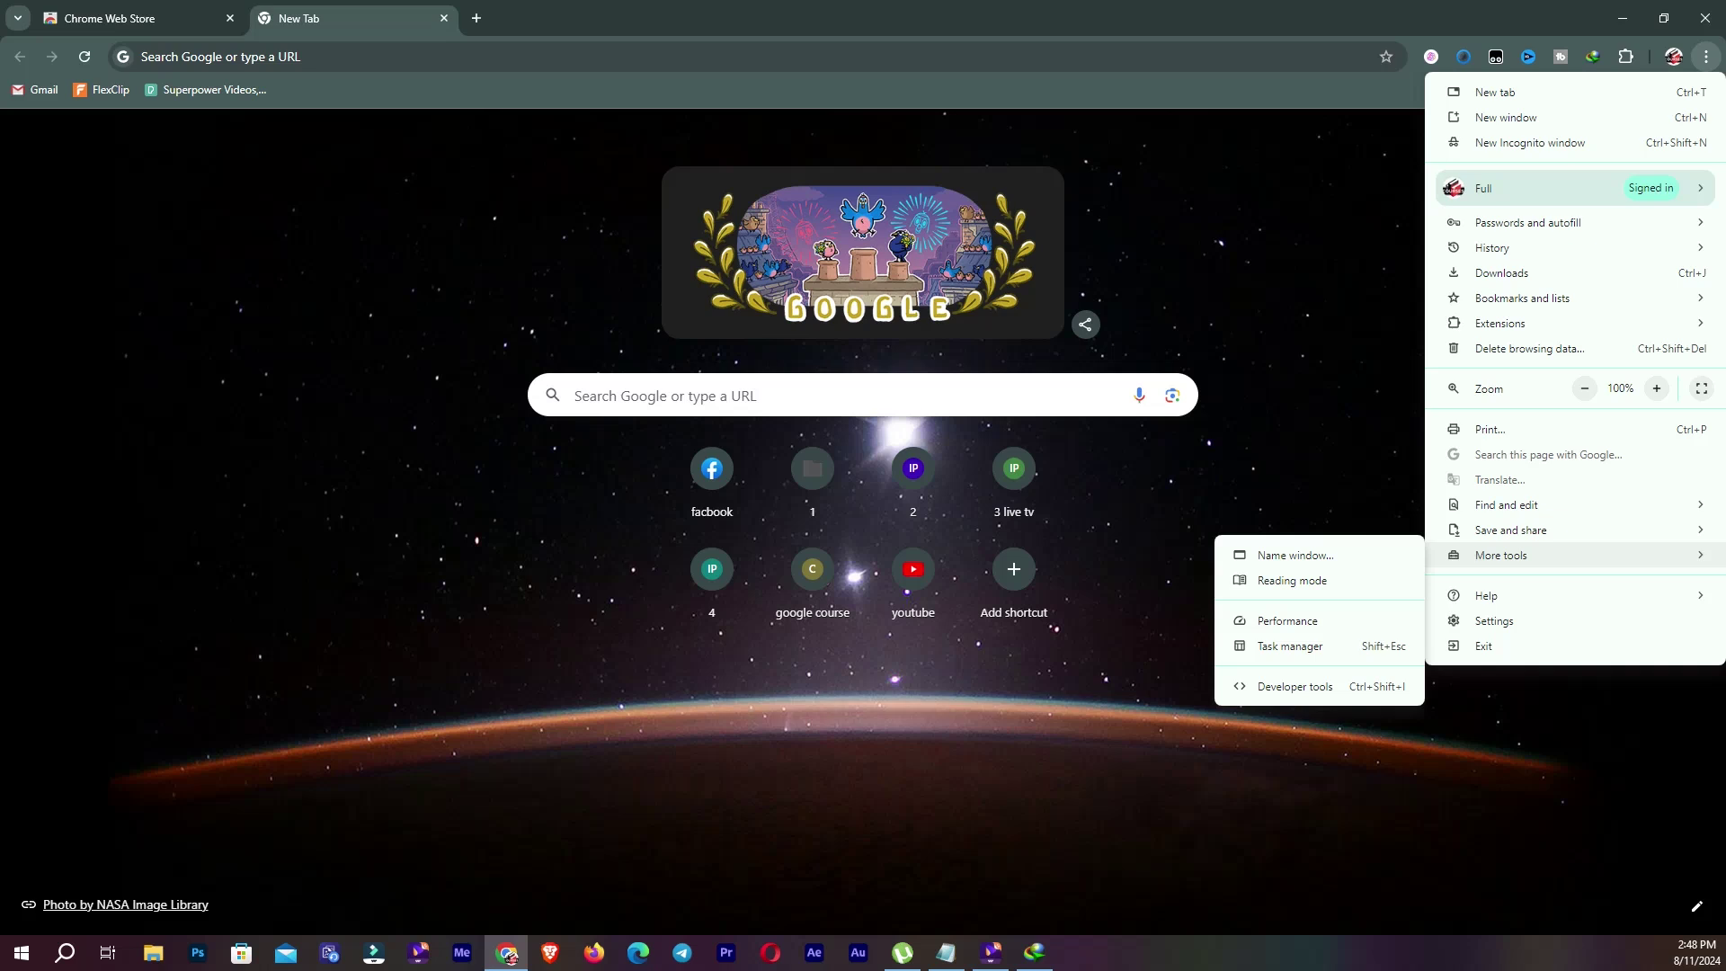
Step: Open the browser settings, review the Languages and Appearance sections, and return to the new tab page
key("Down")
key("Down")
key("Down")
key("Up")
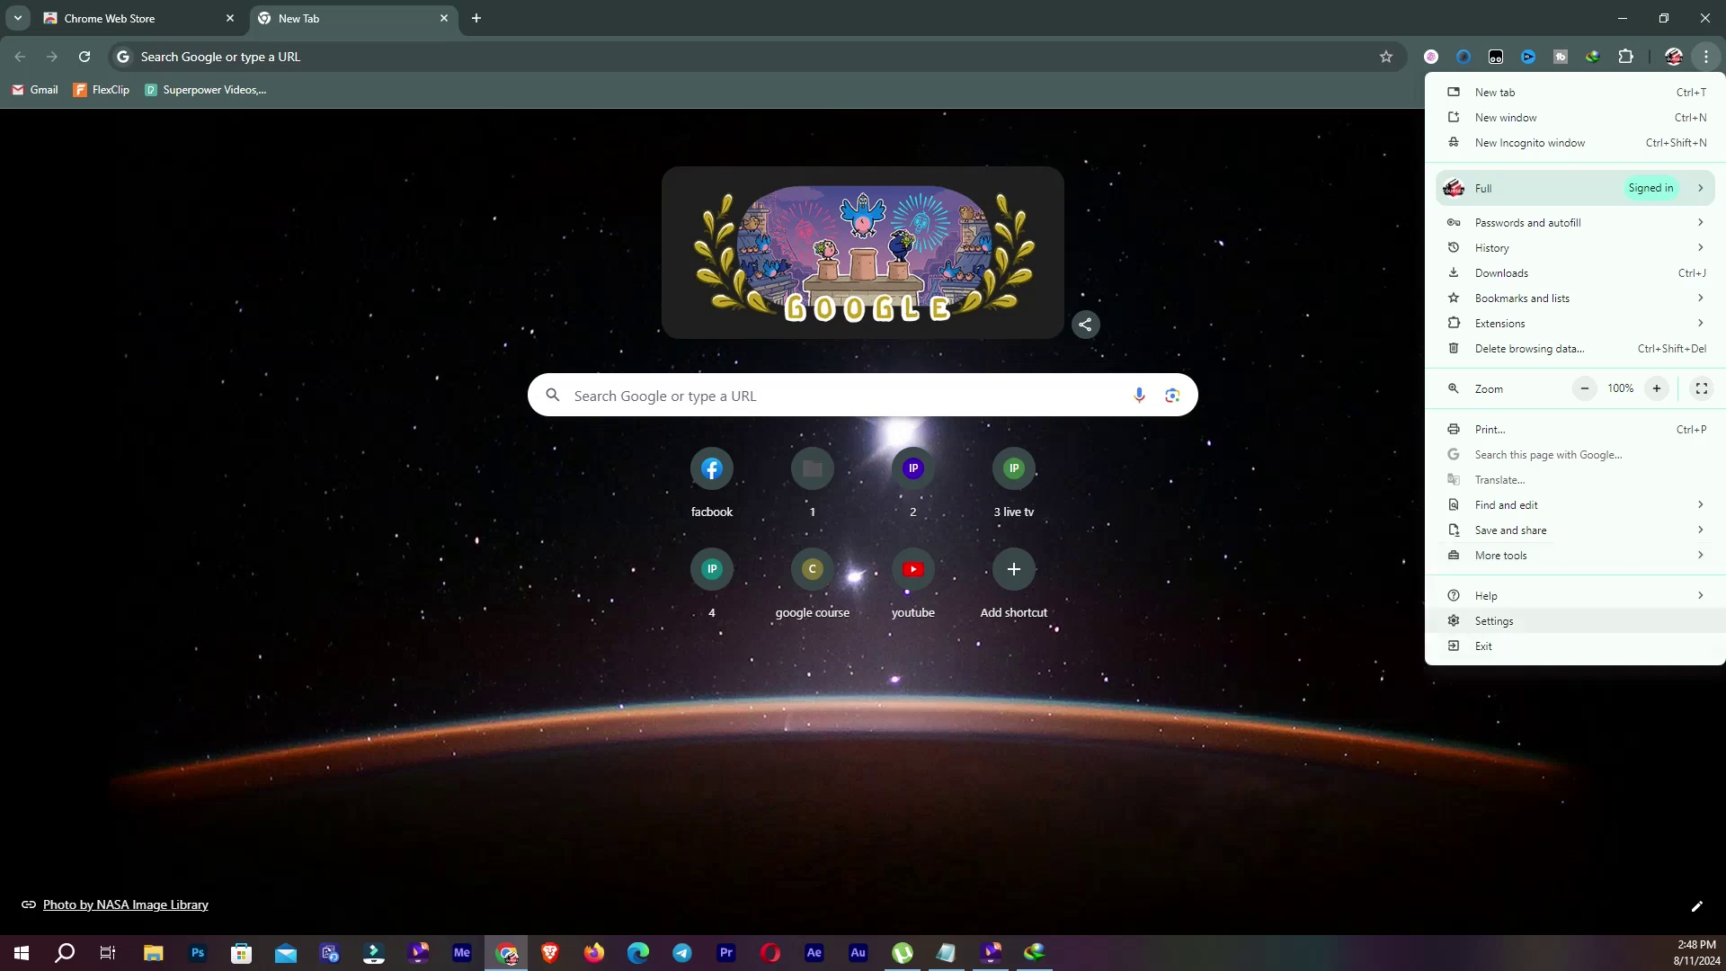
key("Return")
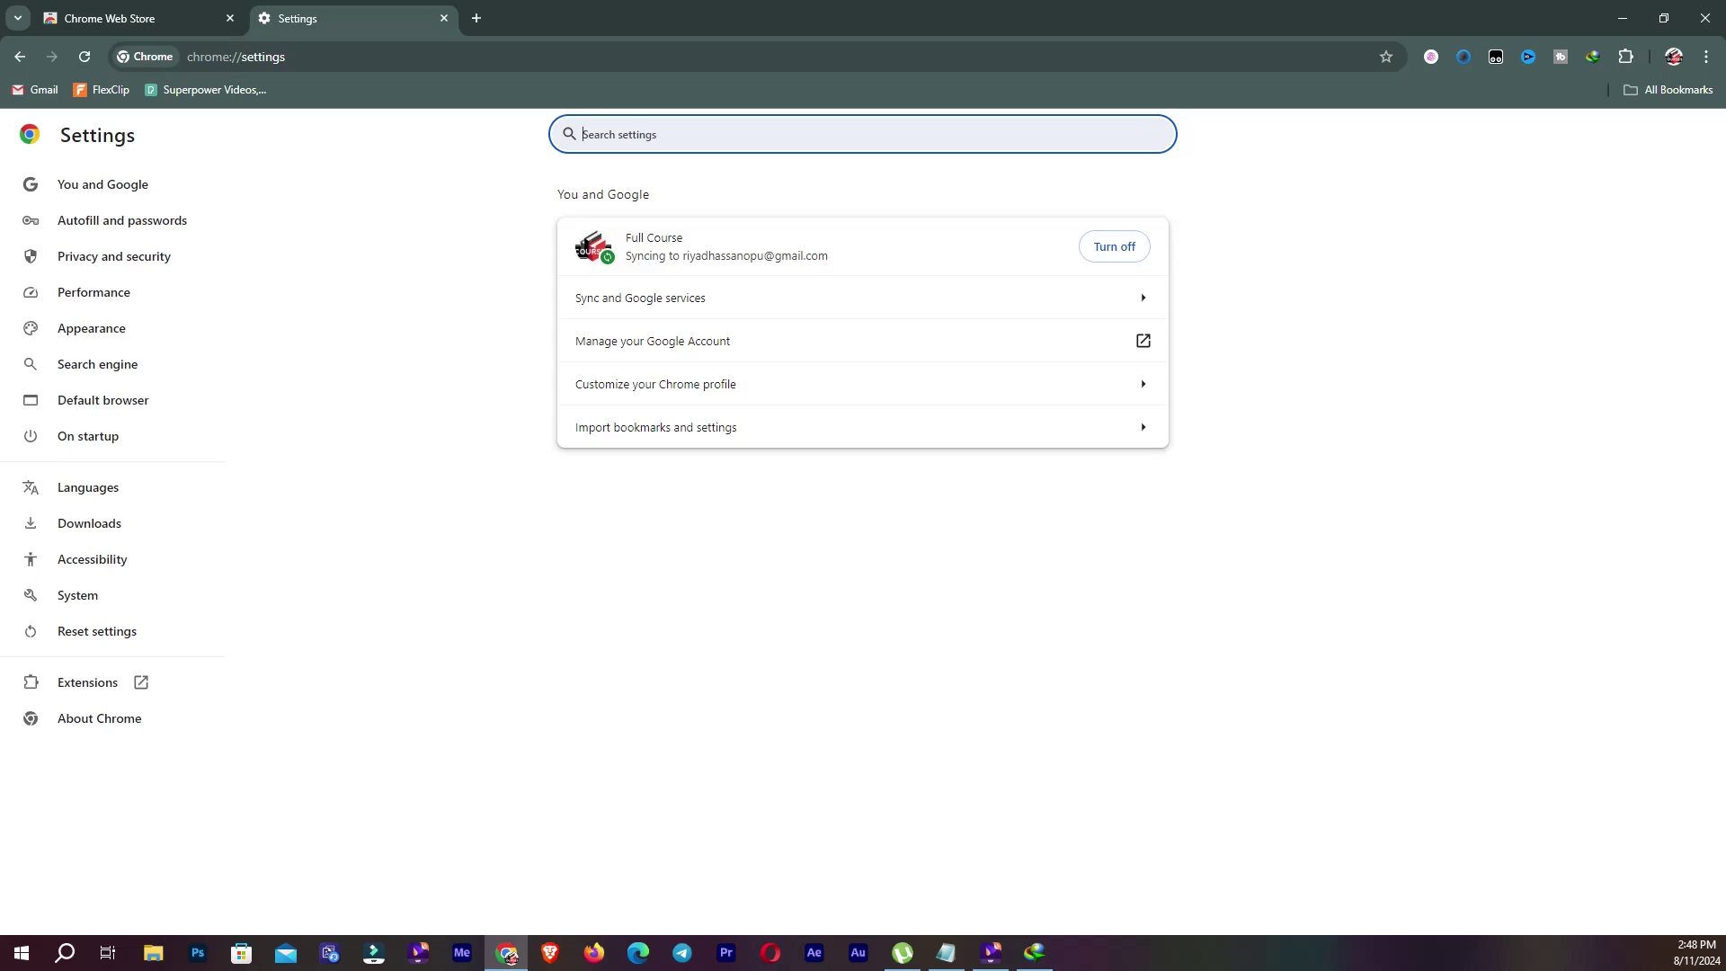
left_click(88, 487)
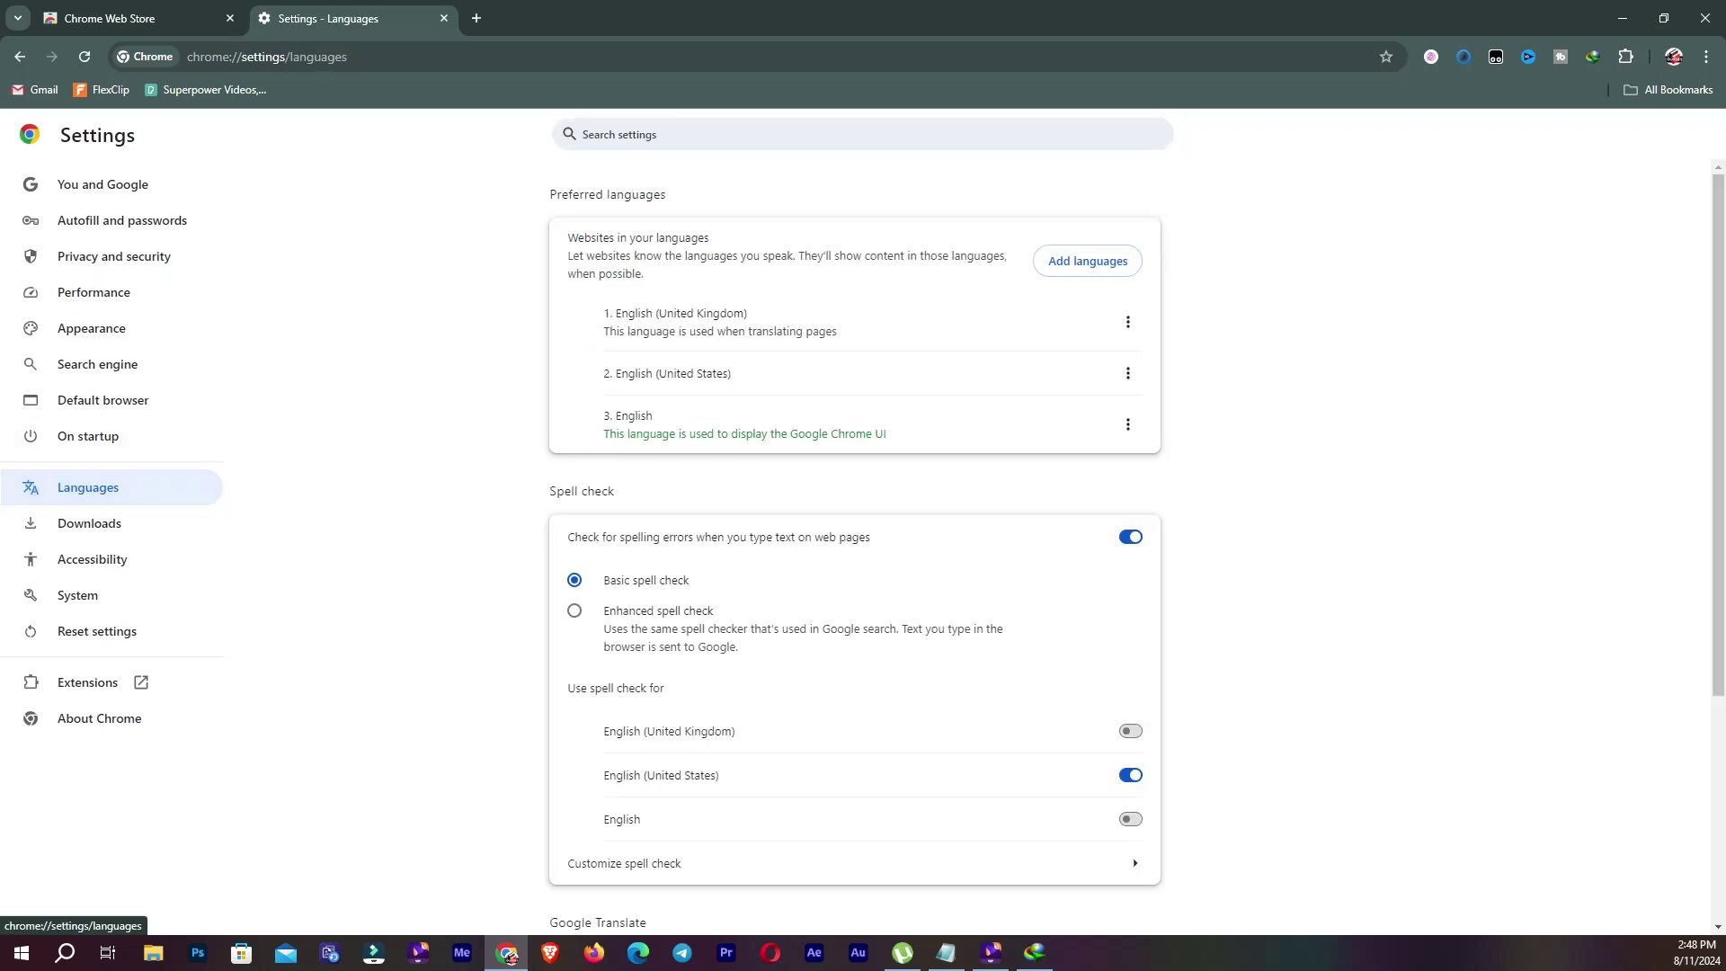
scroll(88, 487, "down", 4)
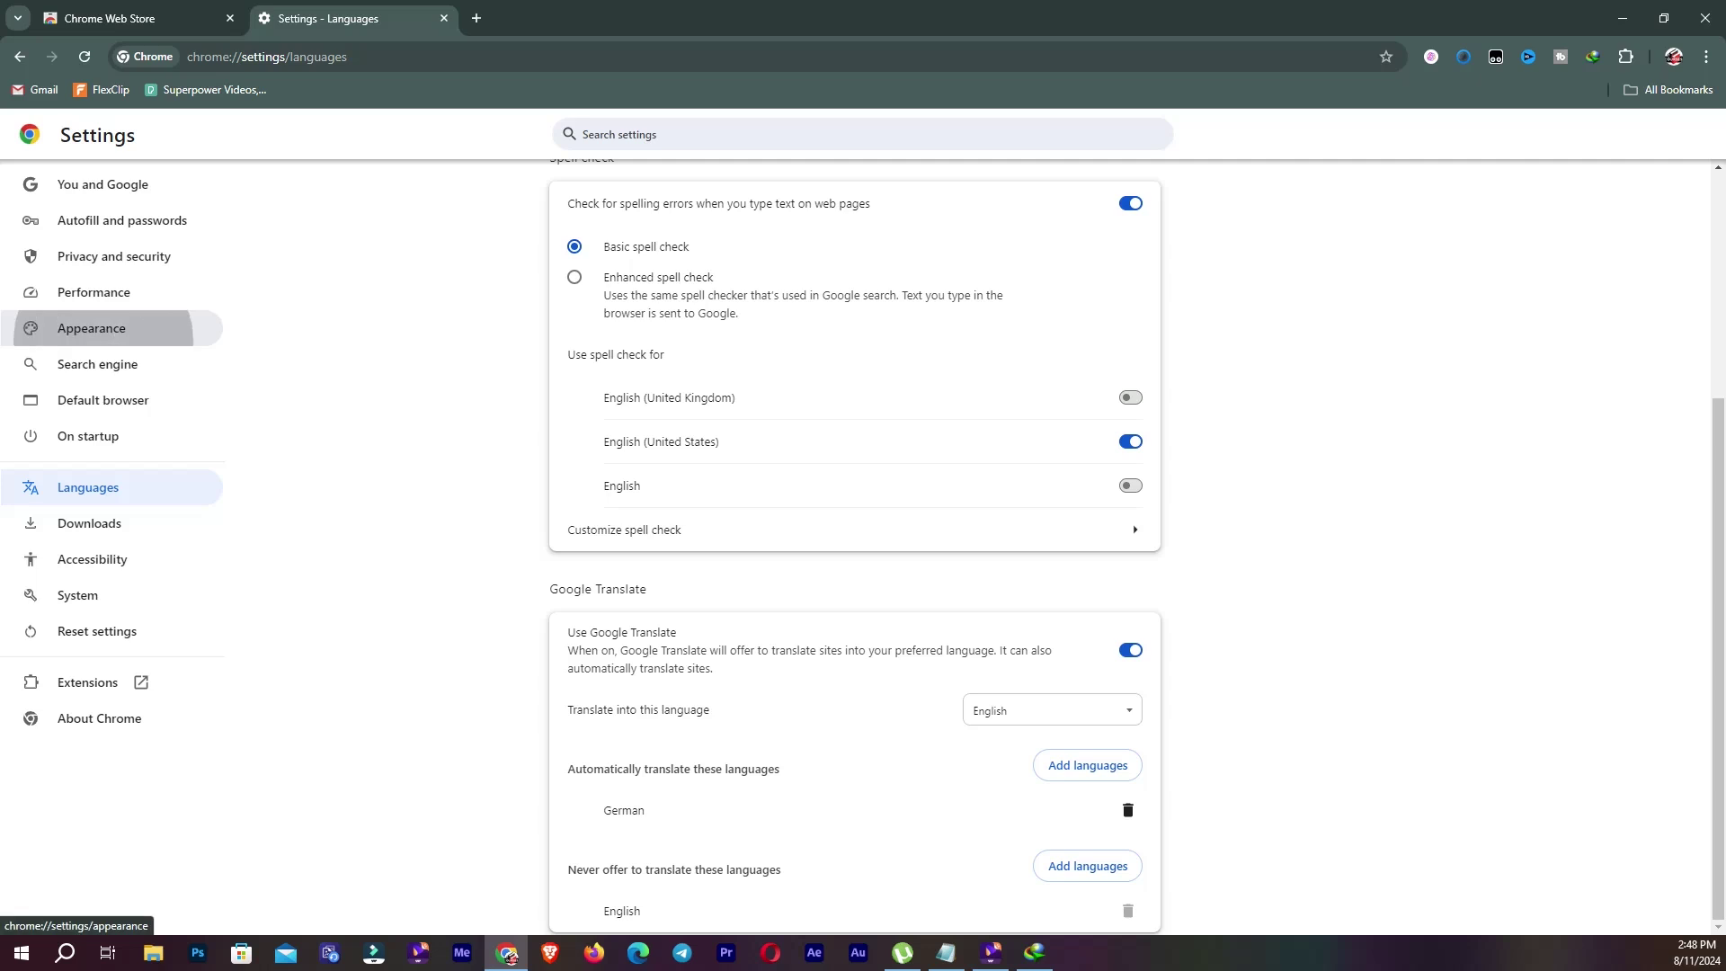
left_click(91, 328)
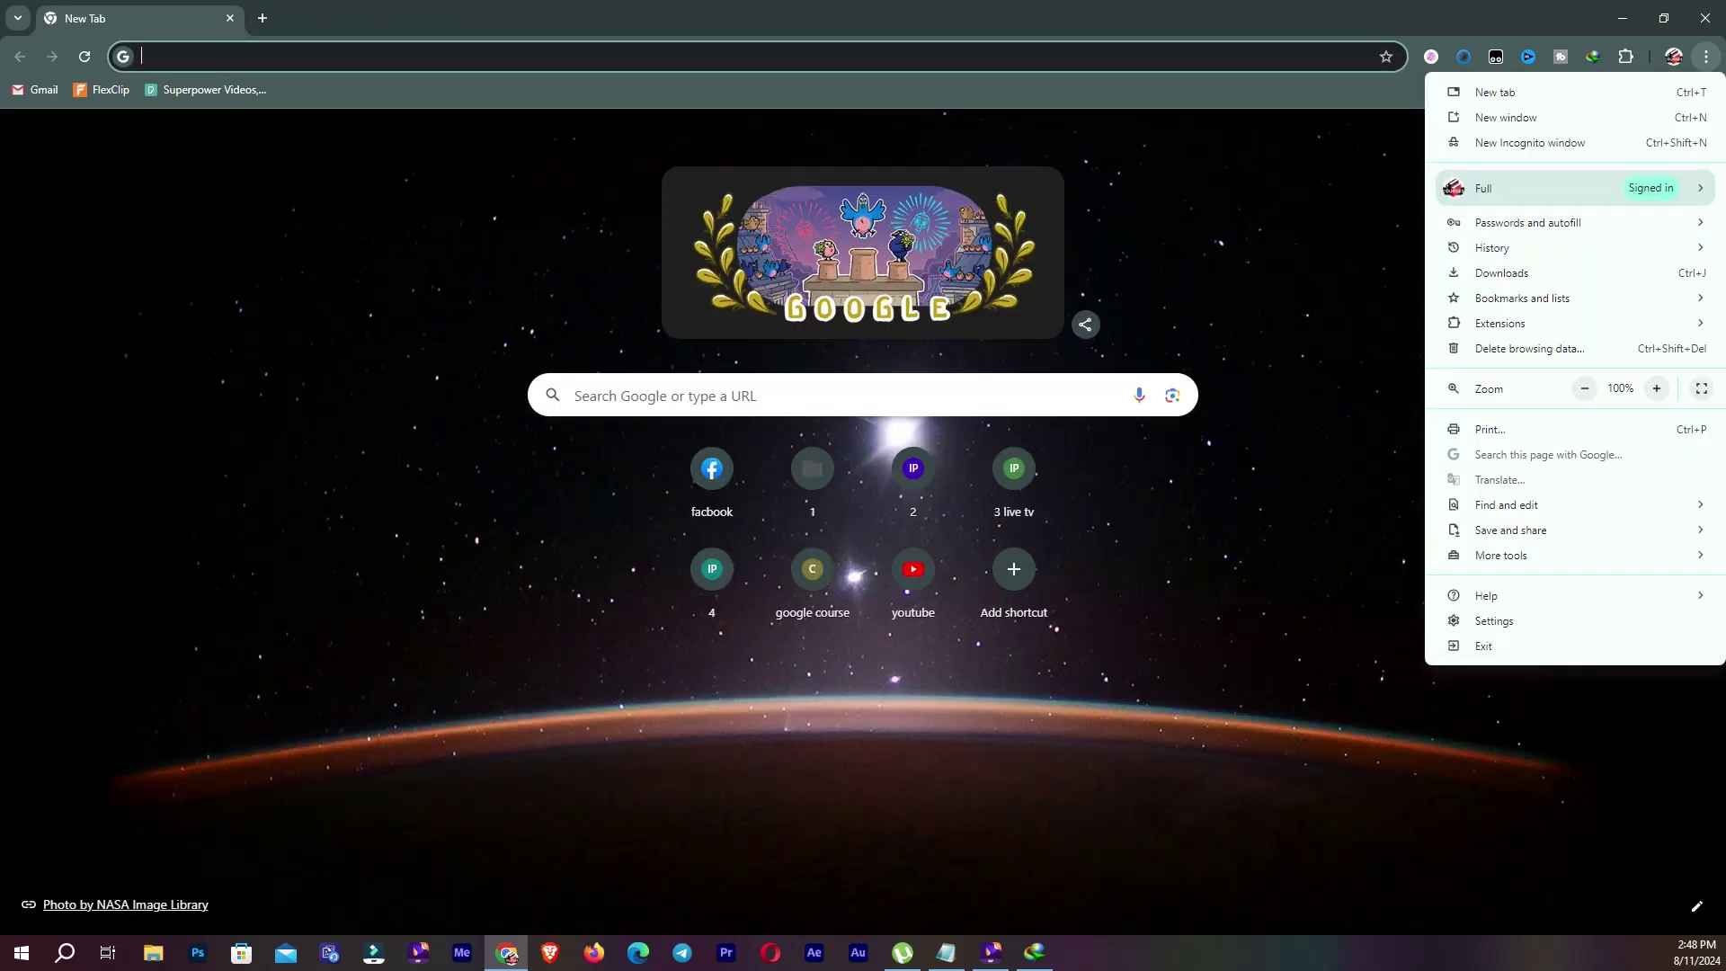
key("Escape")
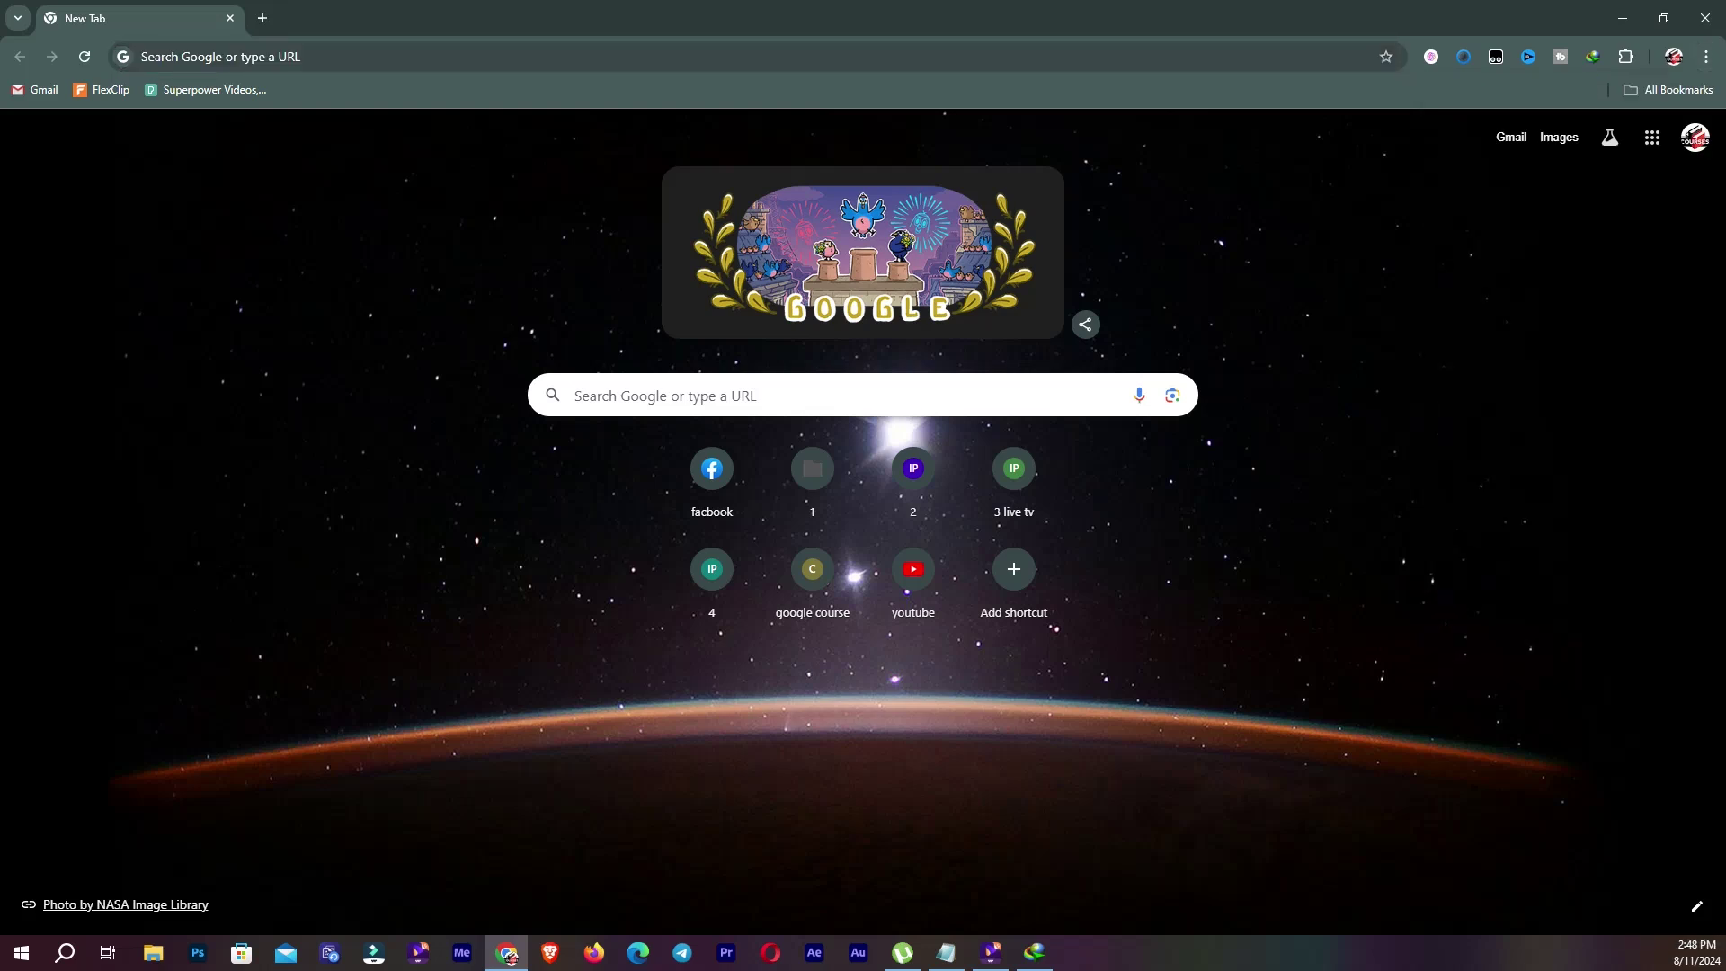
Step: Open the new tab page customization, look over the appearance options, and show the available theme collections
left_click(1696, 906)
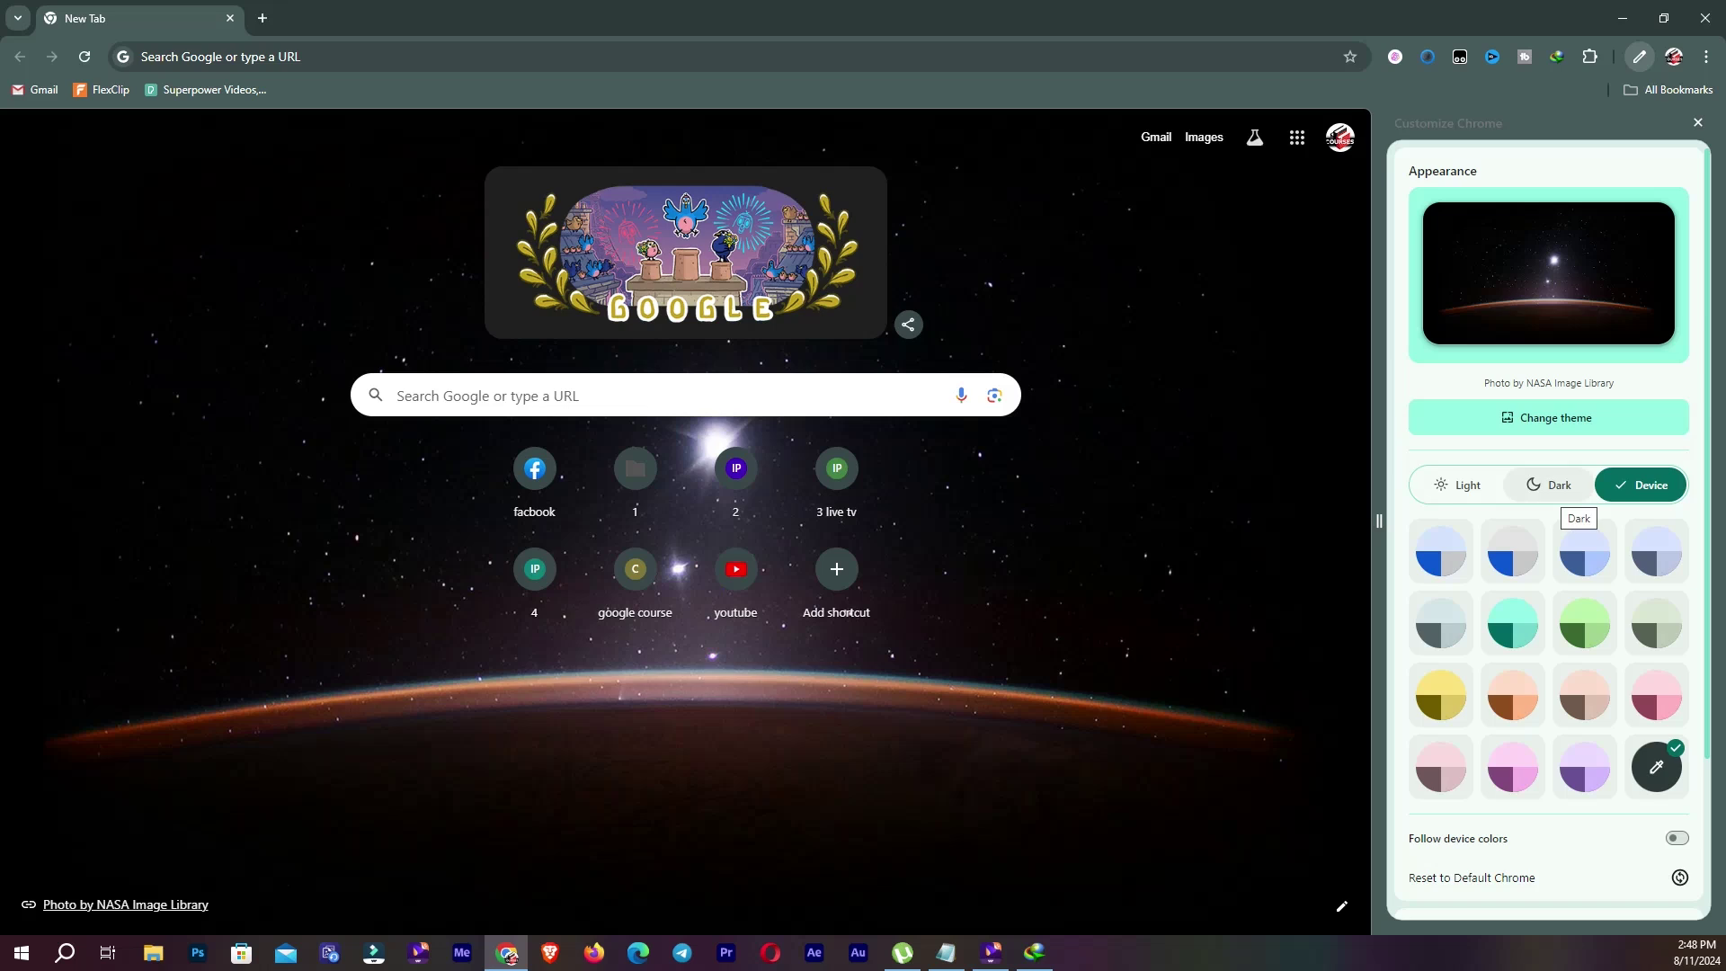
scroll(1551, 490, "down", 2)
scroll(1551, 418, "up", 2)
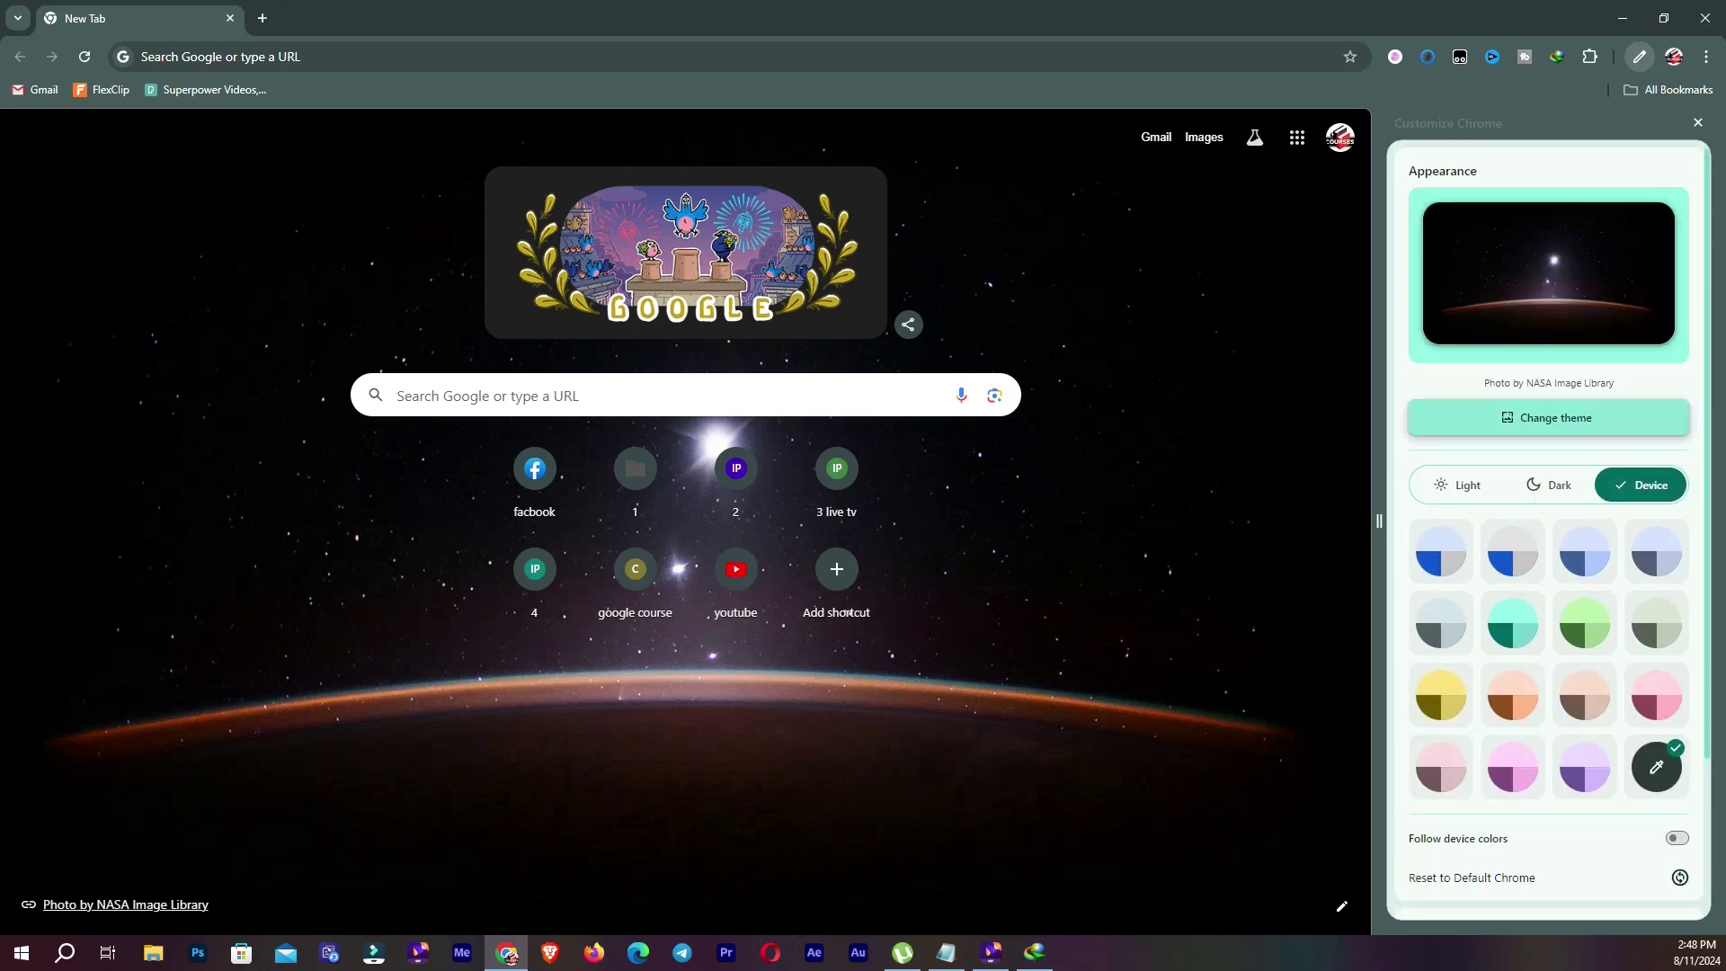
left_click(1548, 417)
scroll(1548, 539, "down", 2)
Step: Try three black-and-white architecture images from the Cityscapes collection as the background, and return to the theme collections
left_click(1452, 809)
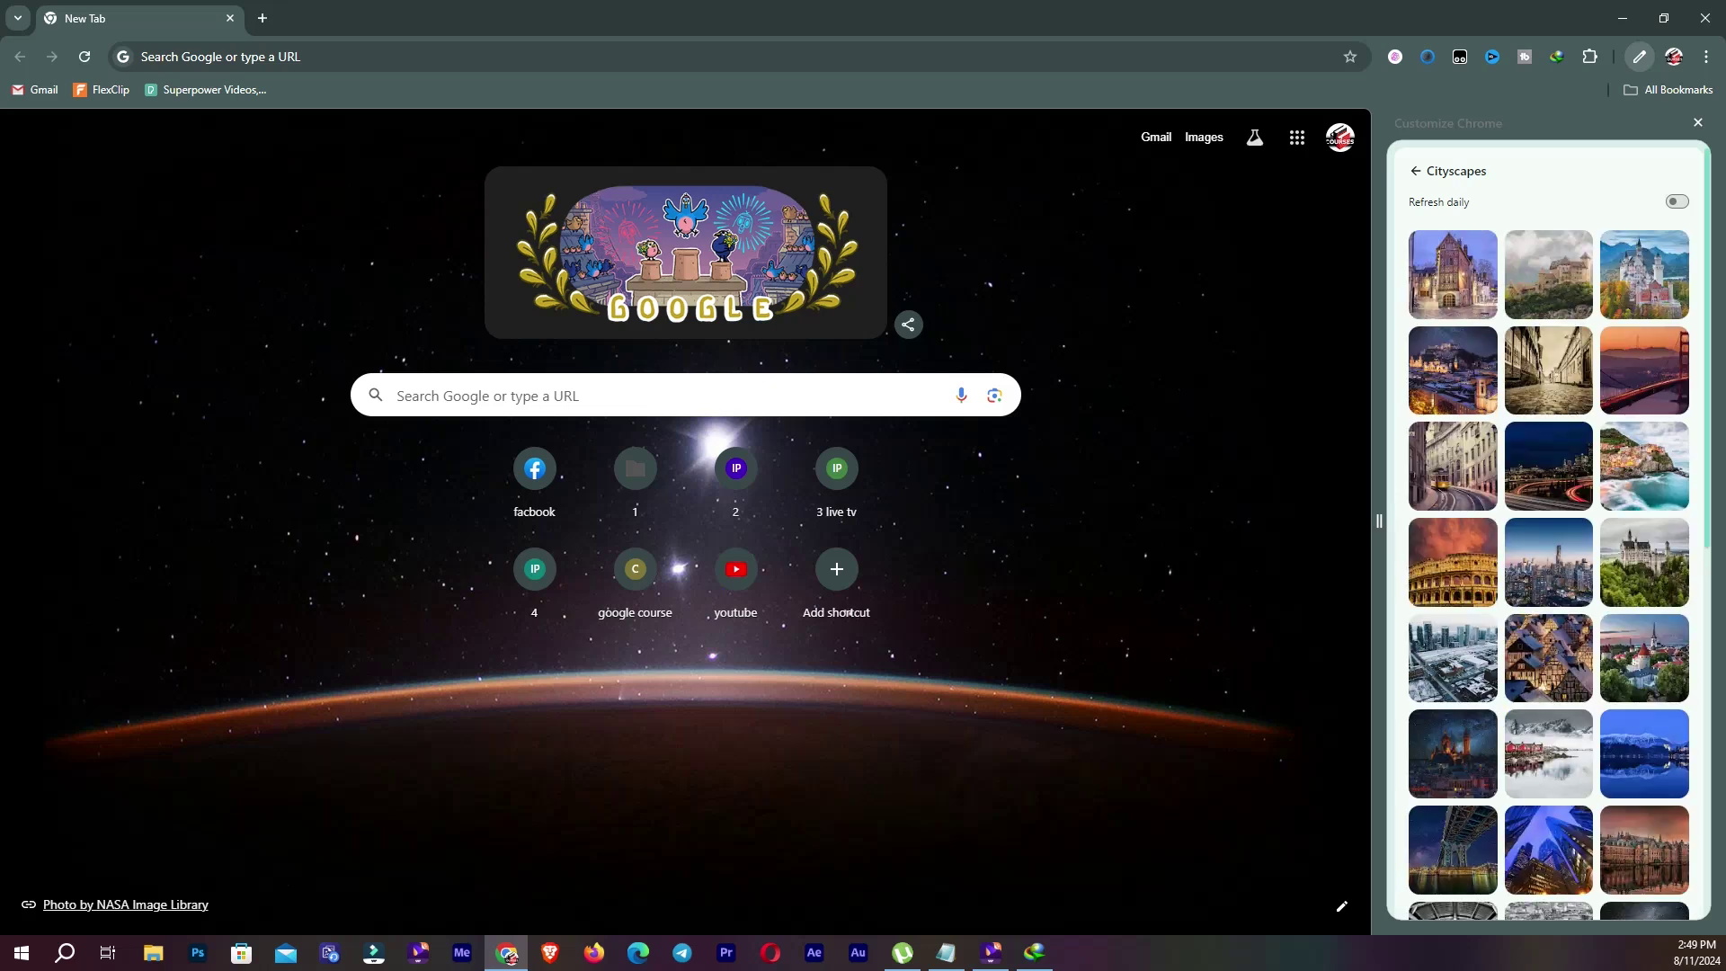
scroll(1550, 530, "down", 7)
left_click(1644, 338)
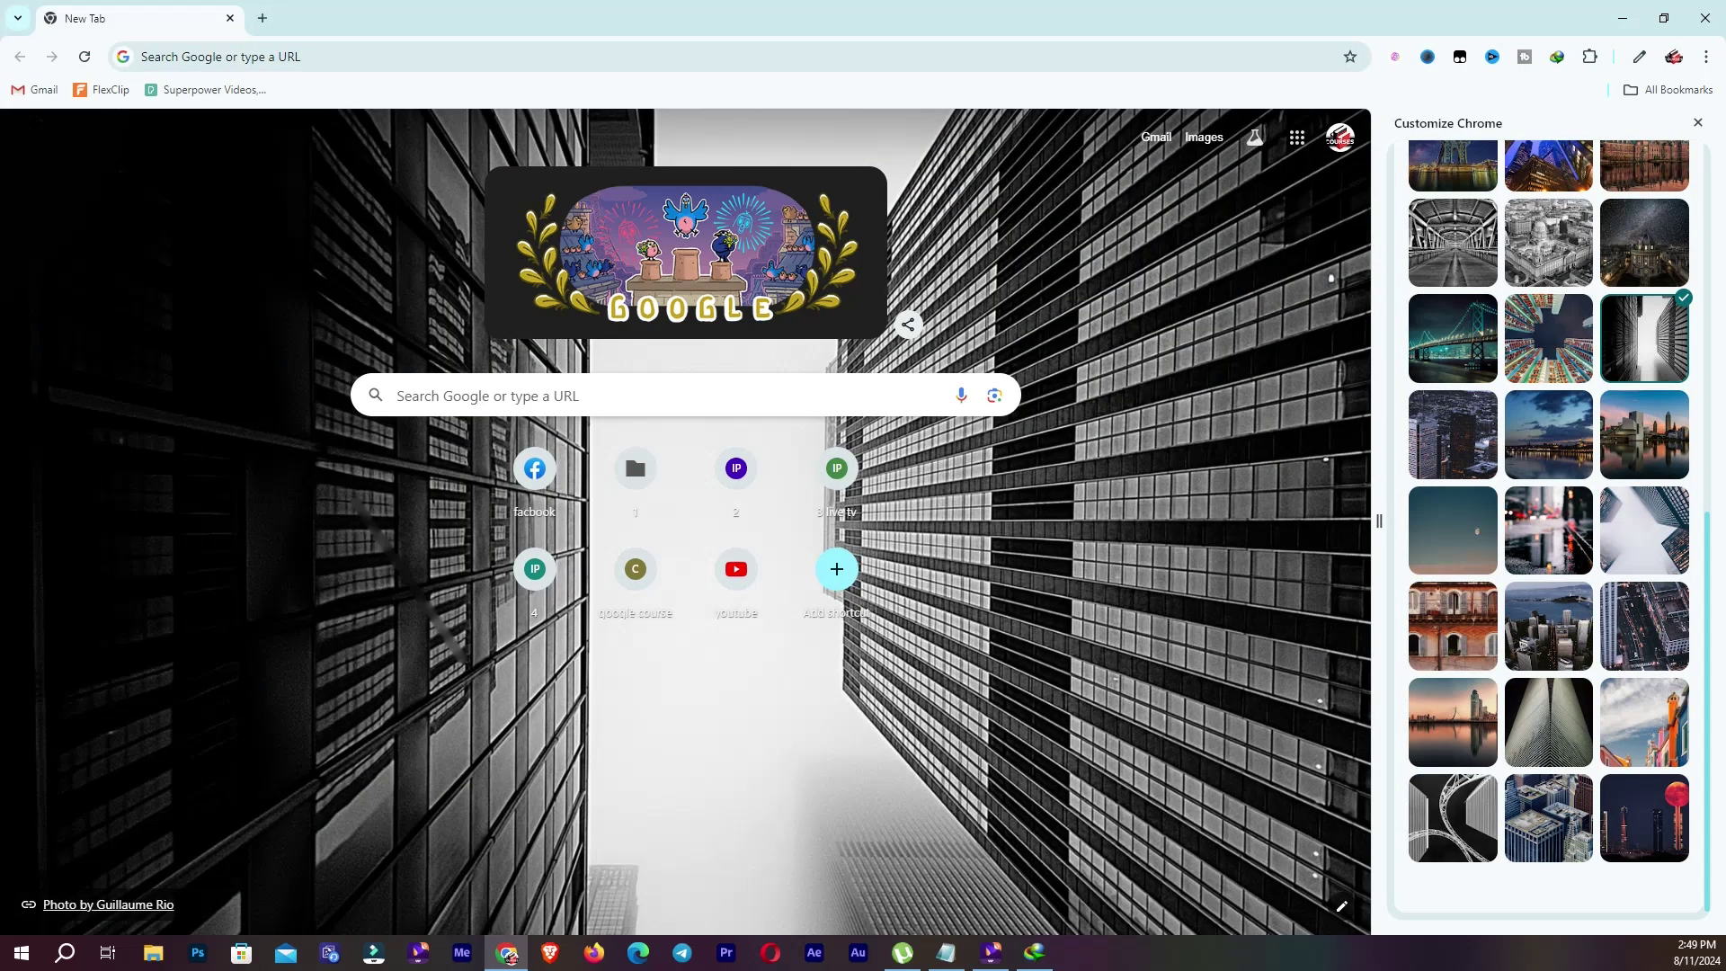
left_click(1549, 722)
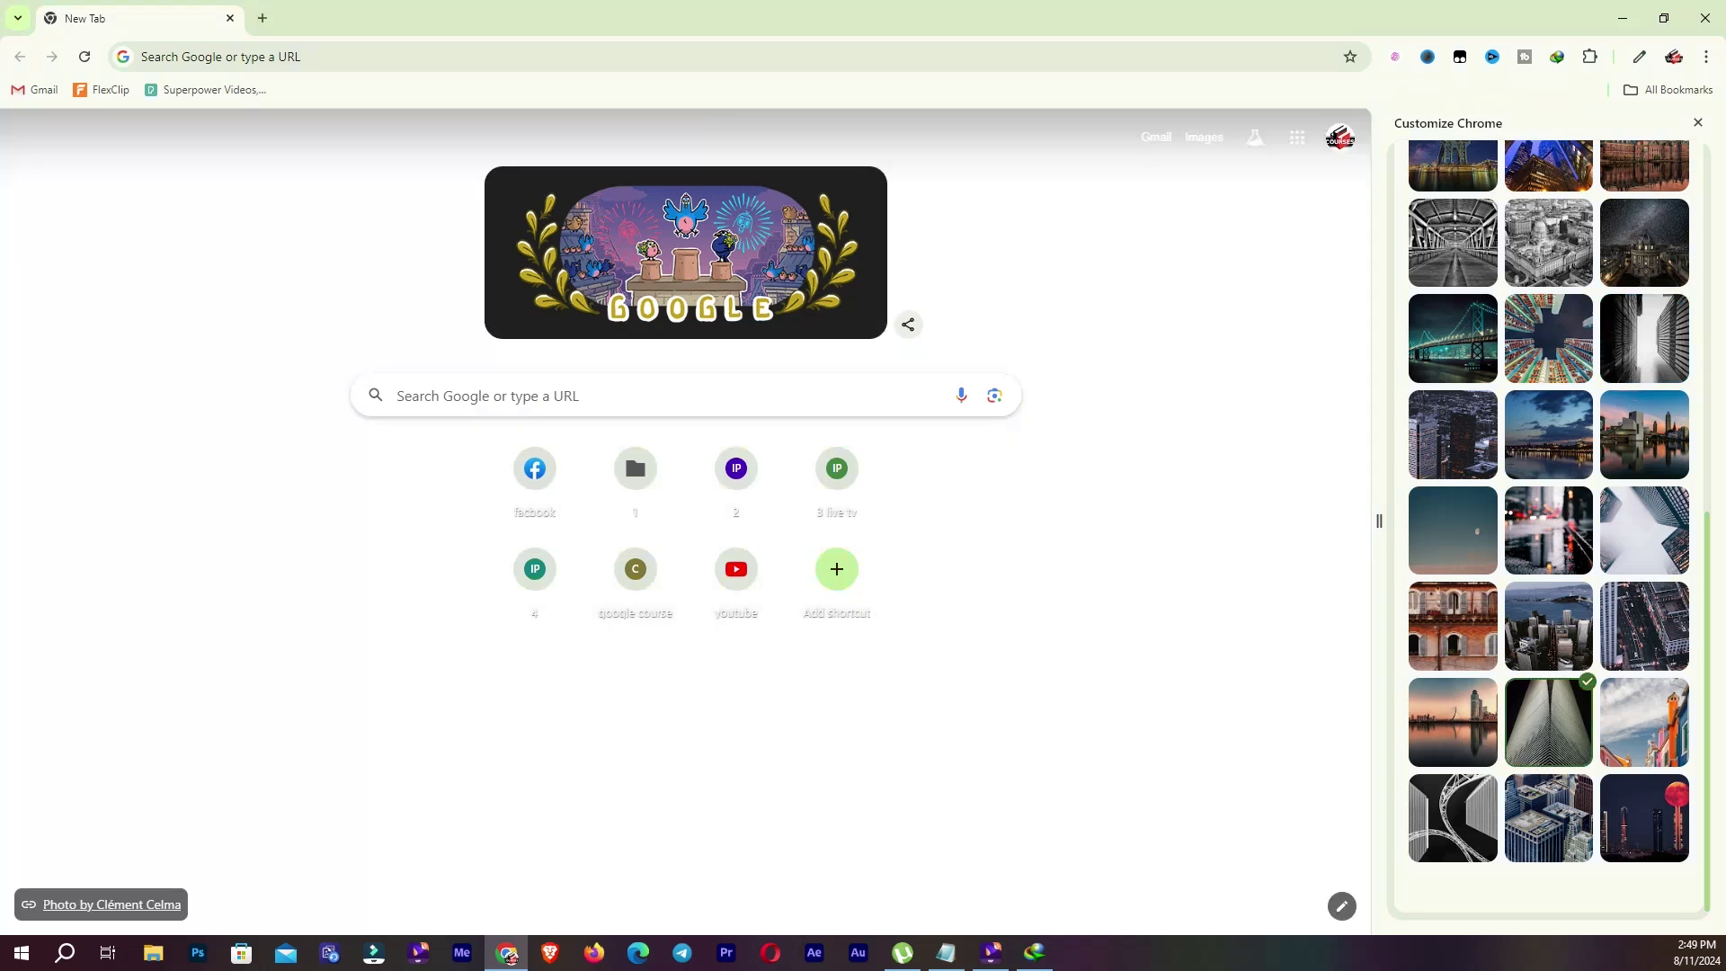
left_click(1452, 818)
scroll(1549, 530, "up", 10)
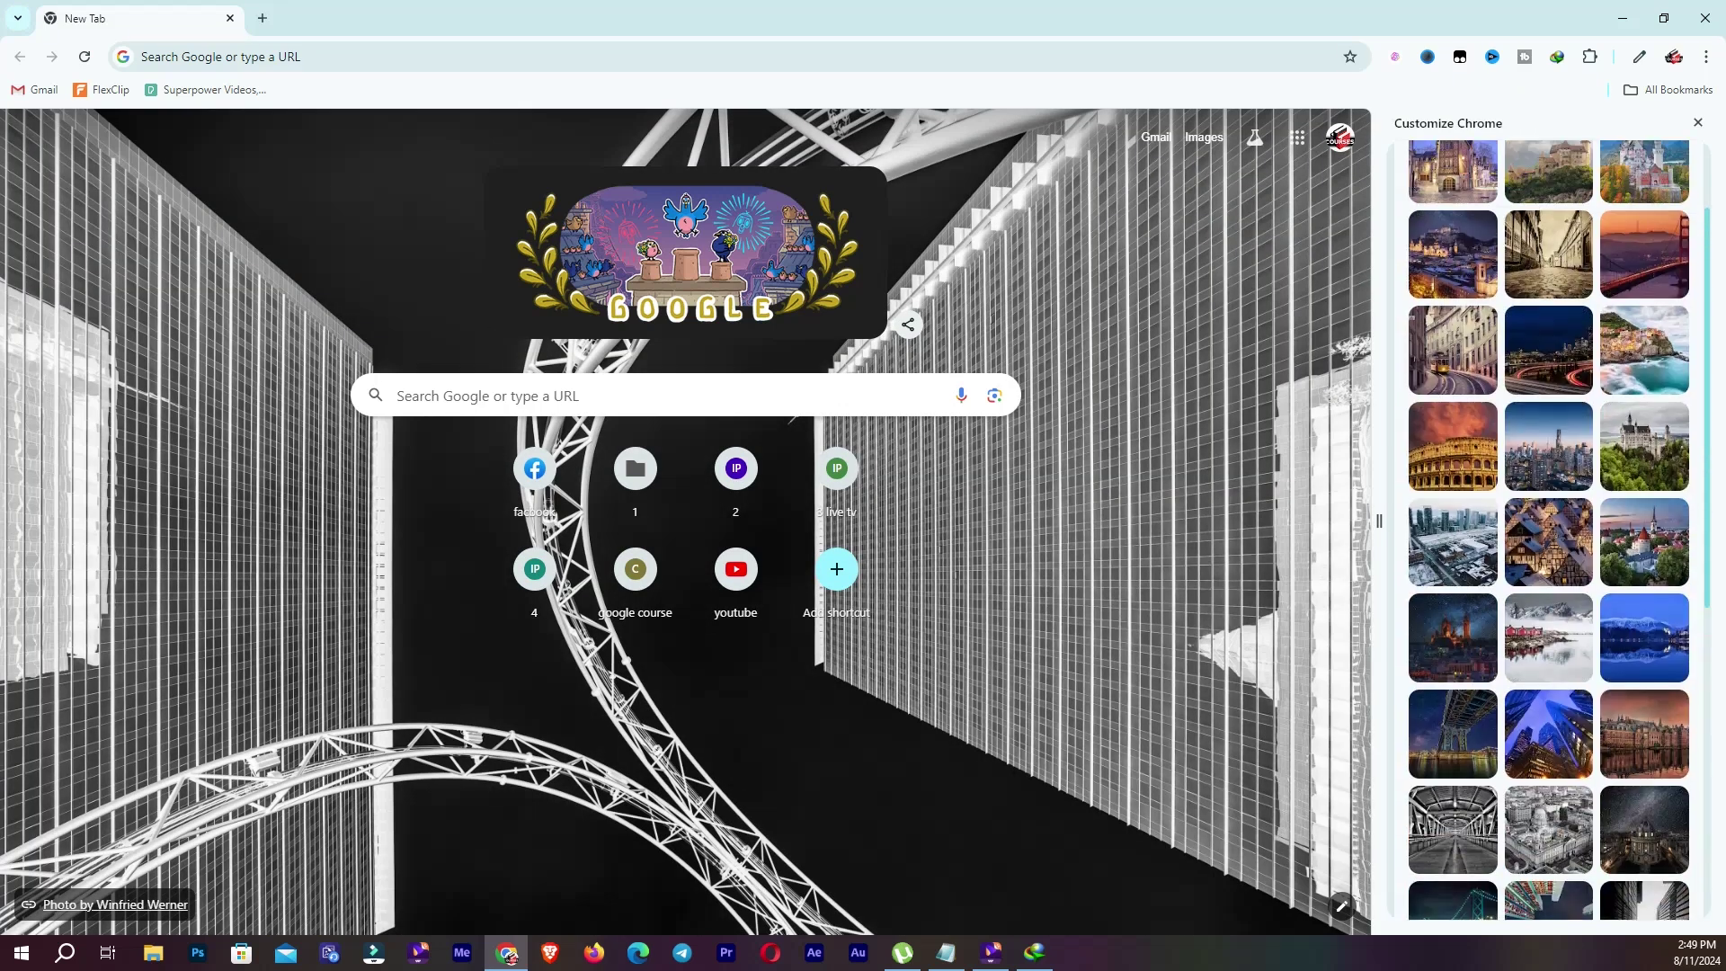
left_click(1416, 171)
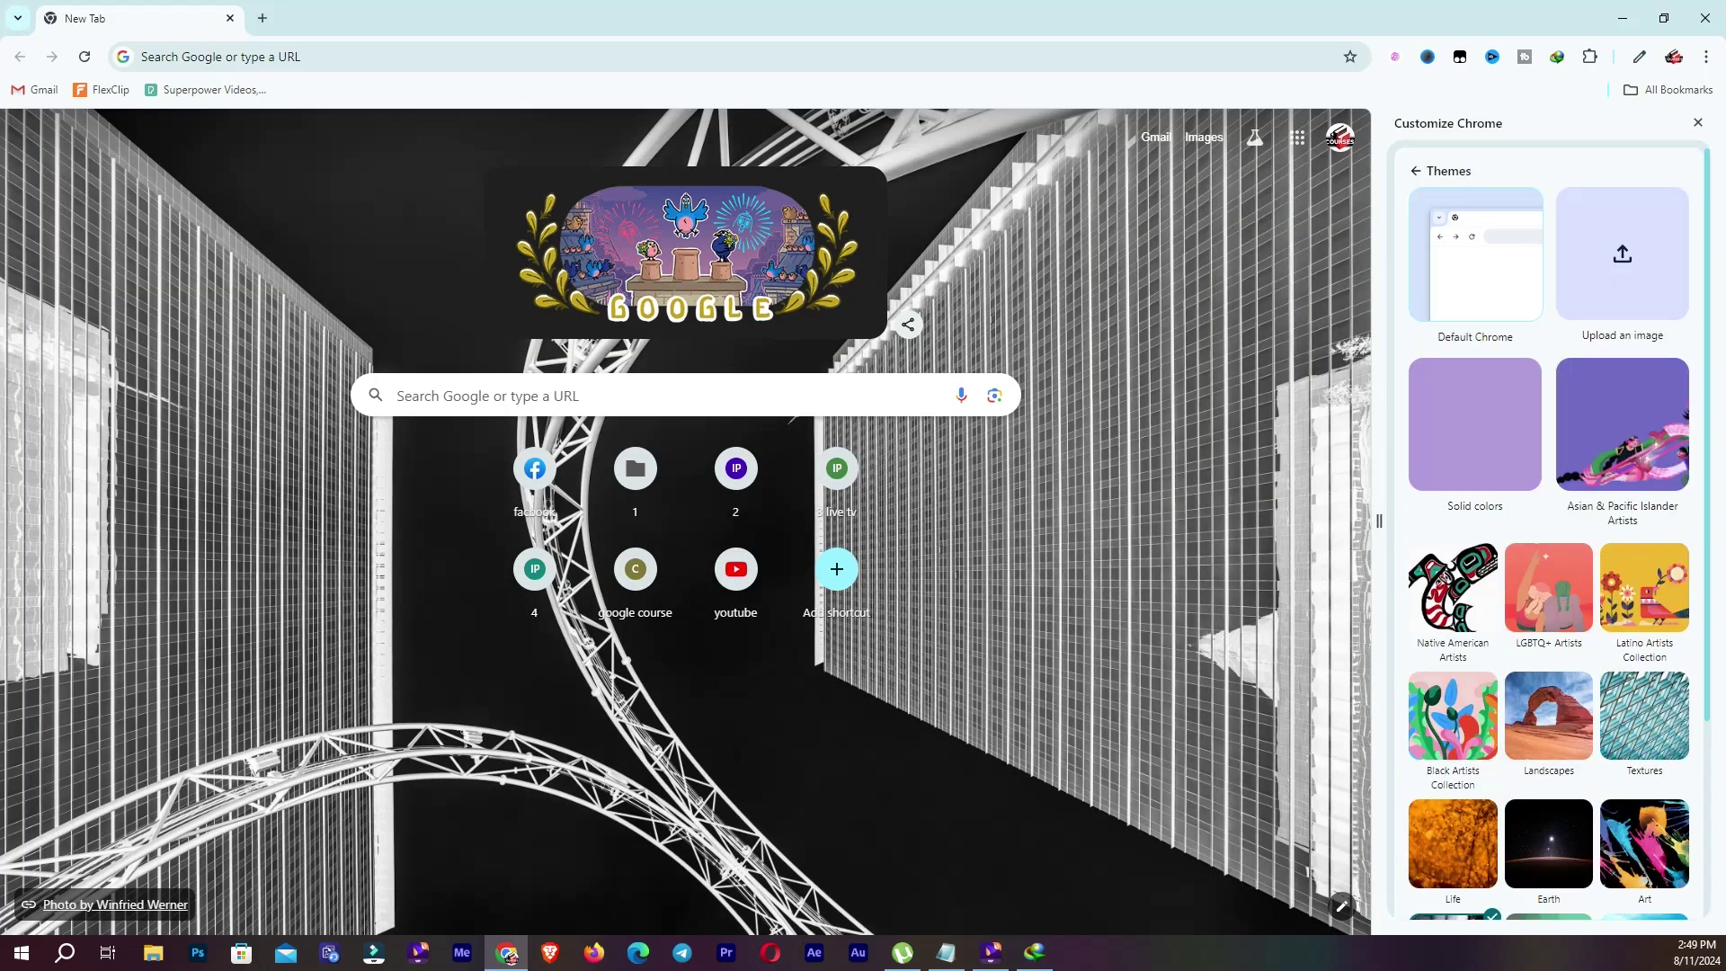
Step: Apply the paint-splash image from the Art collection as the background, turn on Refresh daily, and leave the customization
left_click(1644, 843)
left_click(1452, 274)
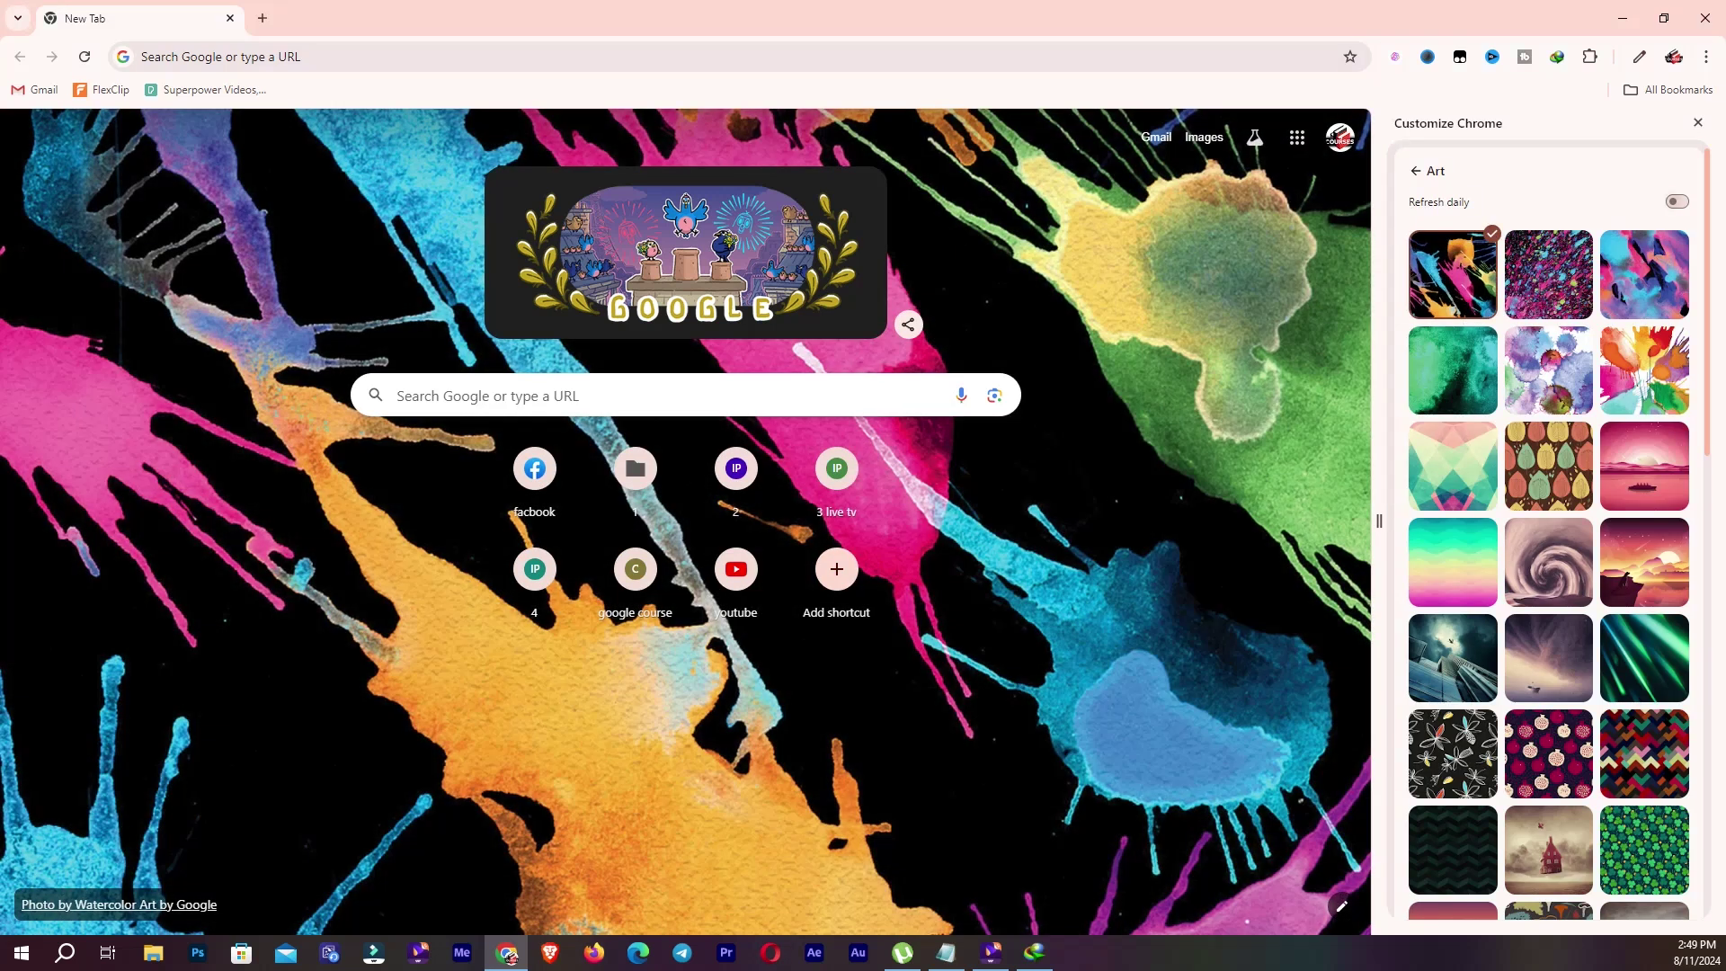
left_click(1677, 202)
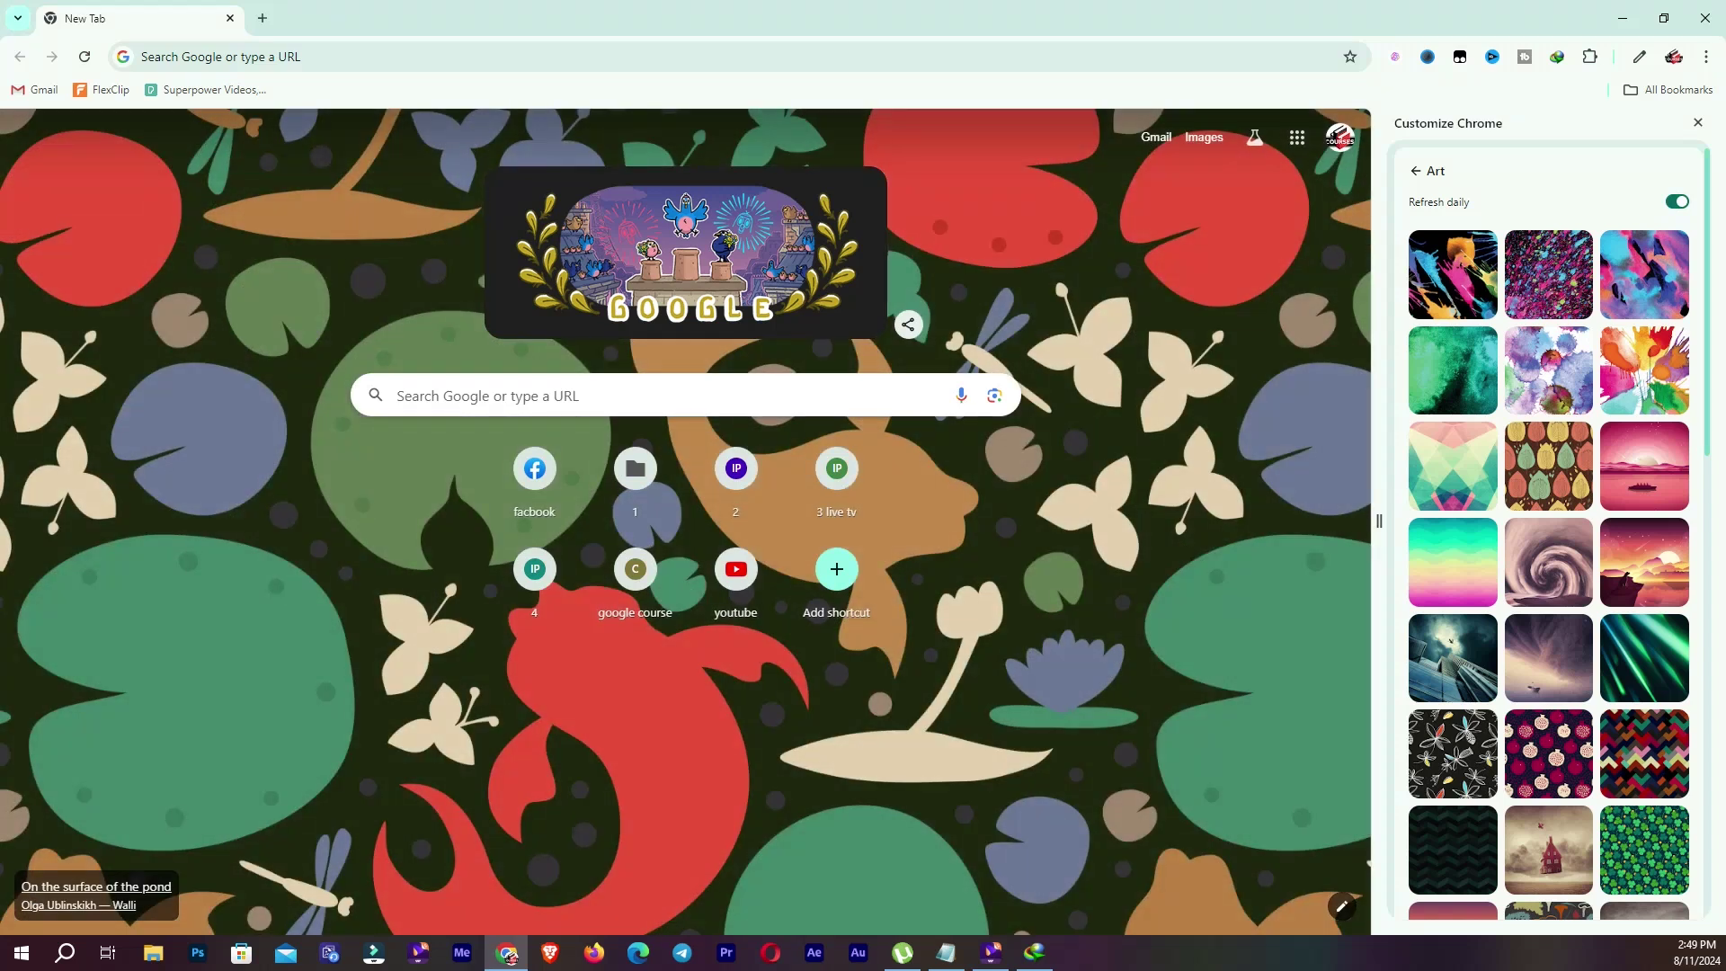
scroll(1549, 531, "down", 13)
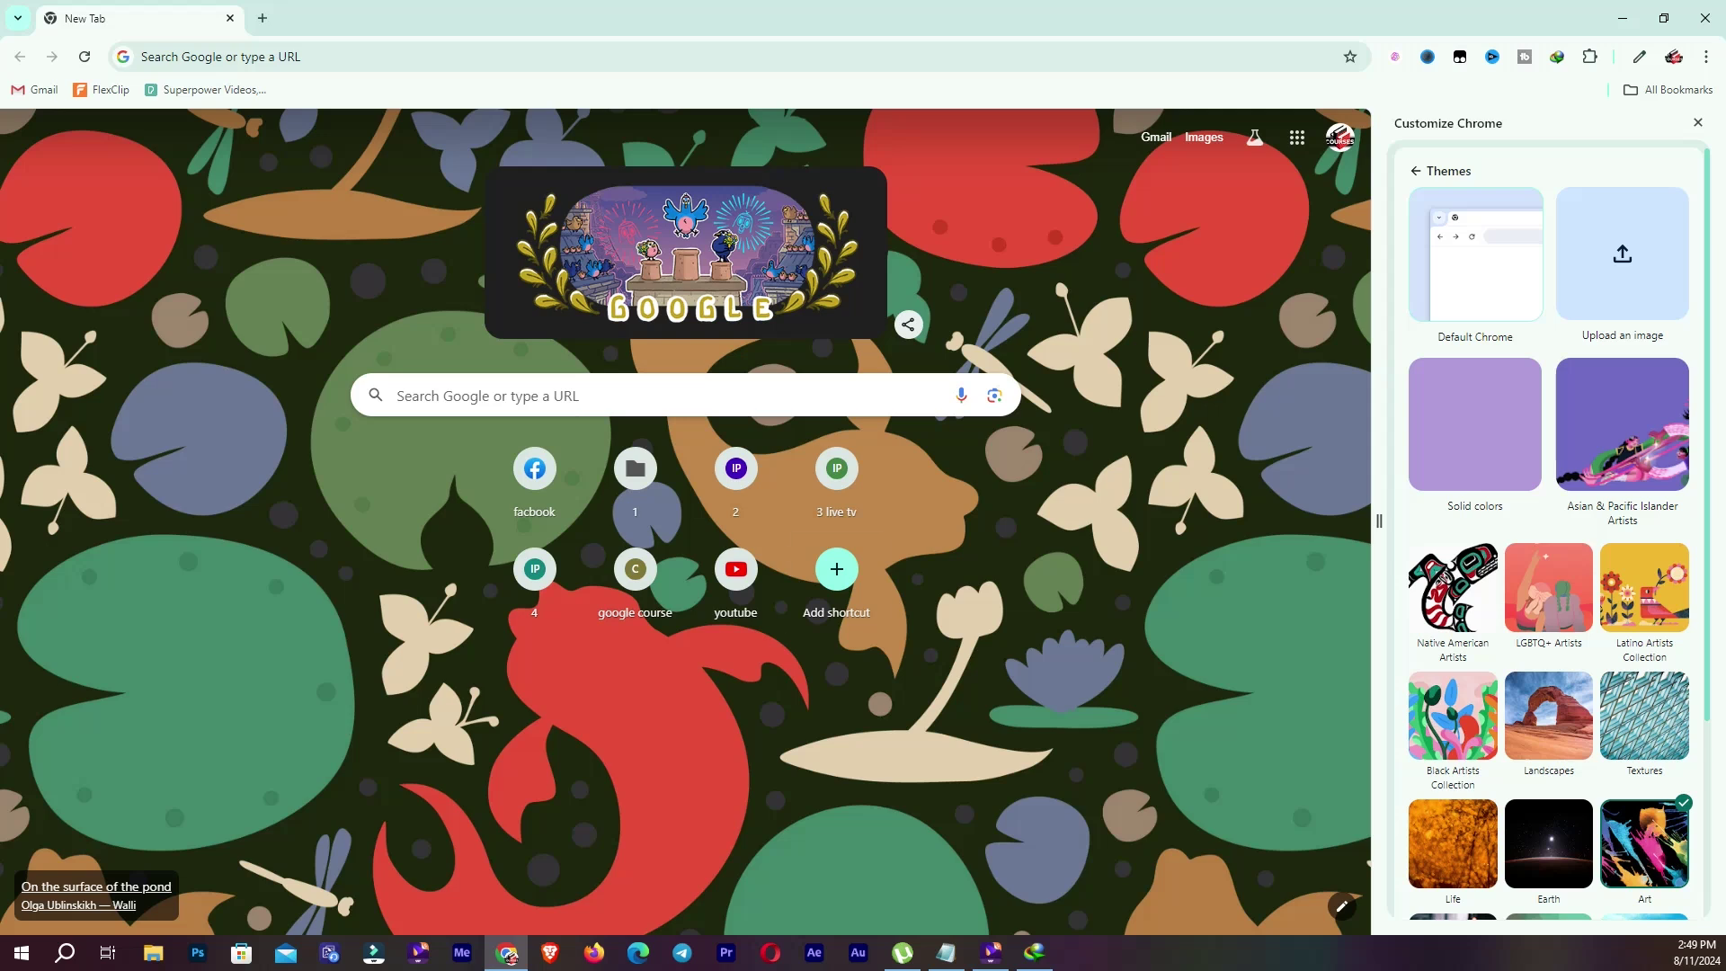
left_click(1416, 170)
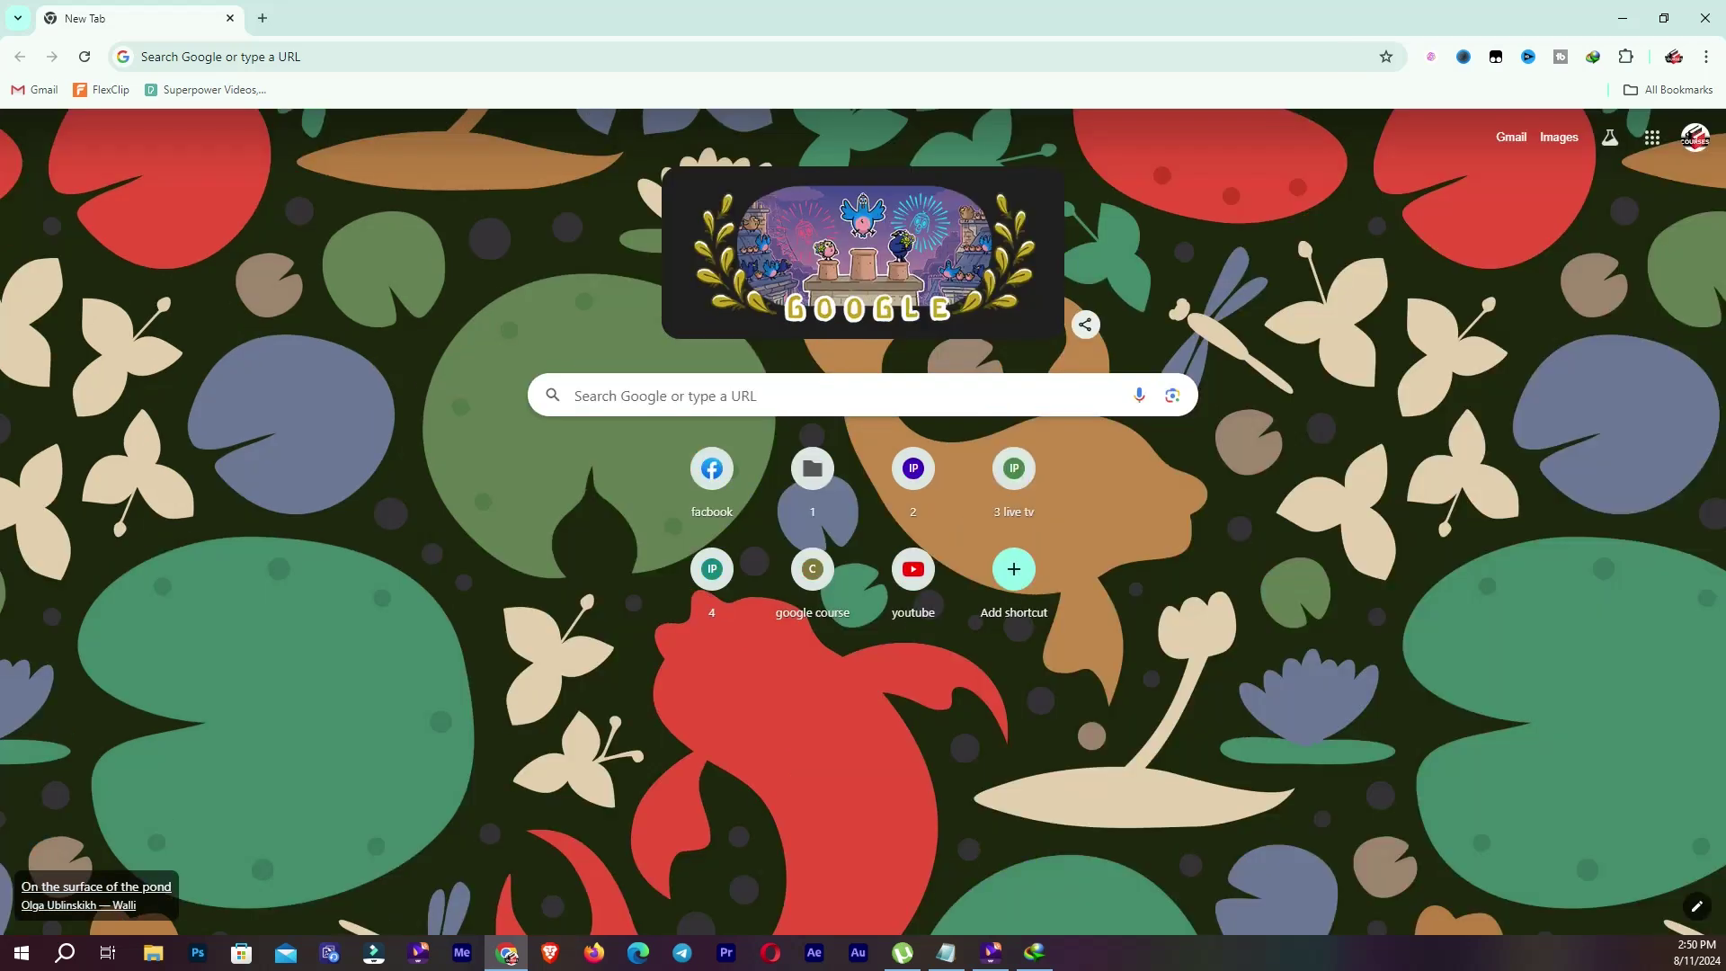